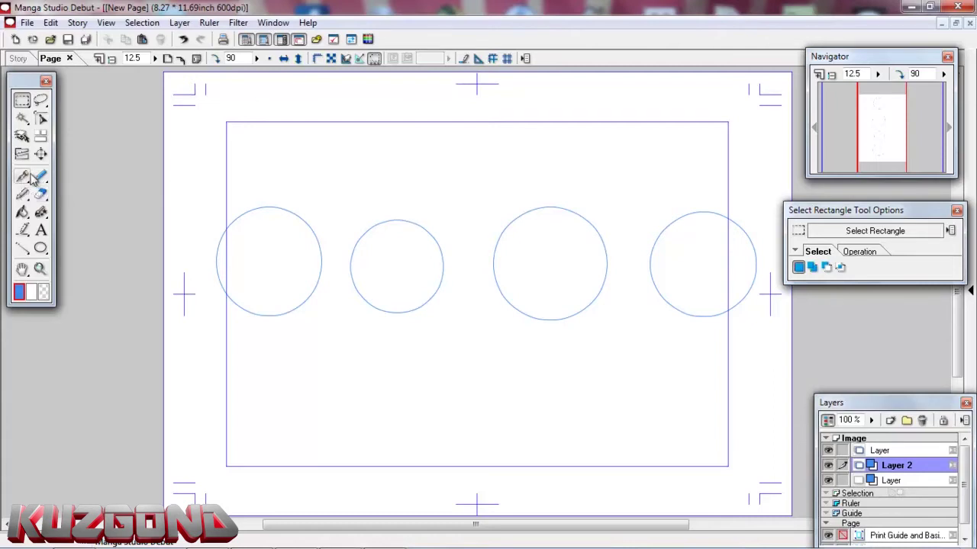
# Choose the Pen tool with the G nib for sketching and hide the print guide layer.
pyautogui.click(22, 178)
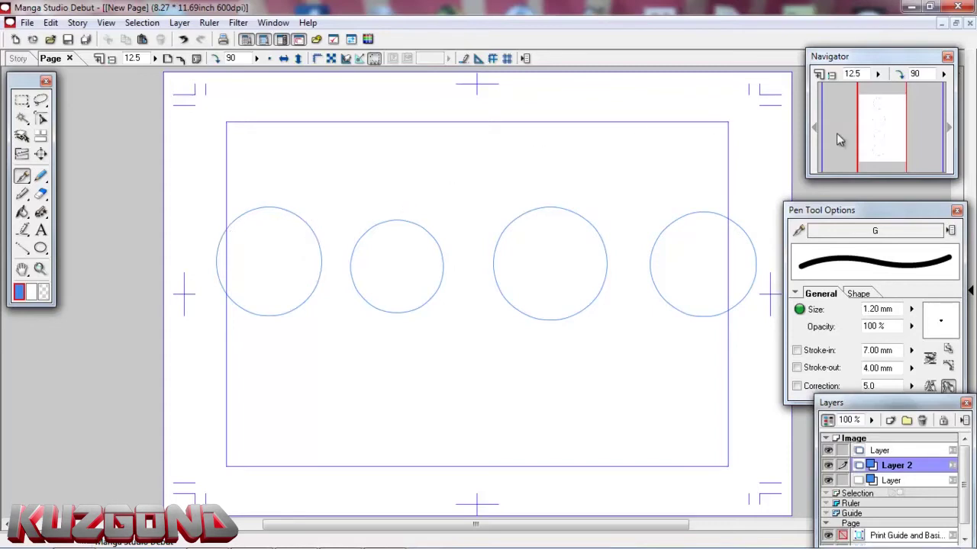
pyautogui.moveTo(875, 120); pyautogui.dragTo(881, 135)
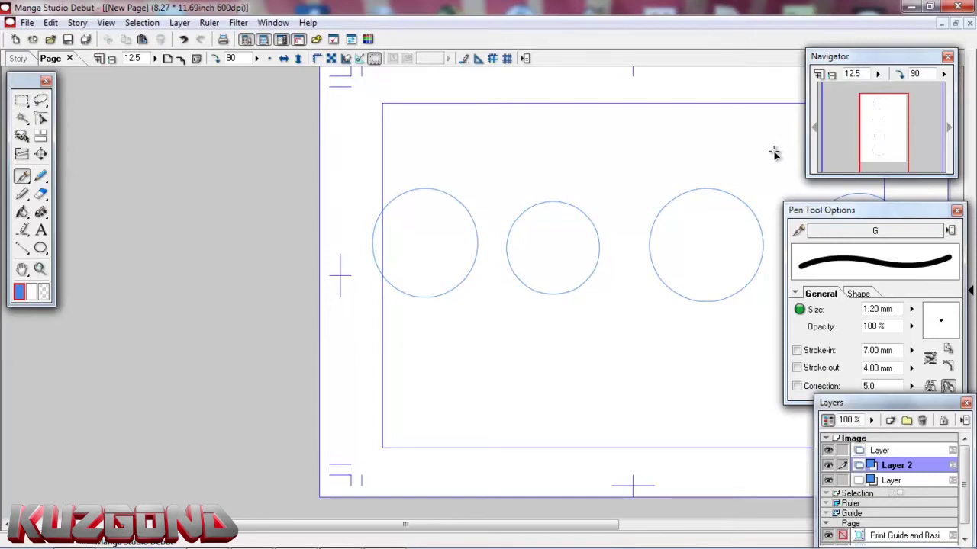
pyautogui.hotkey('ctrl', '+')
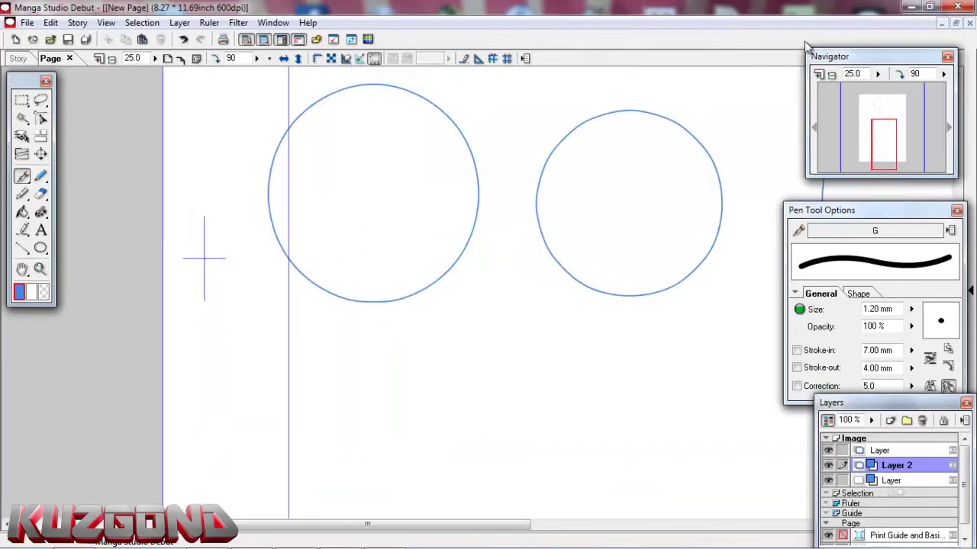
pyautogui.moveTo(883, 137); pyautogui.dragTo(870, 142)
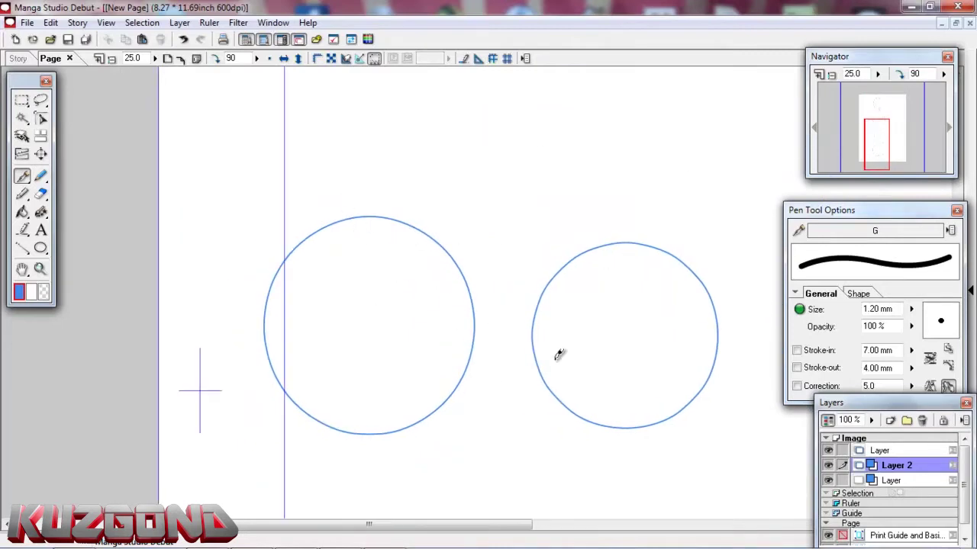
pyautogui.click(829, 536)
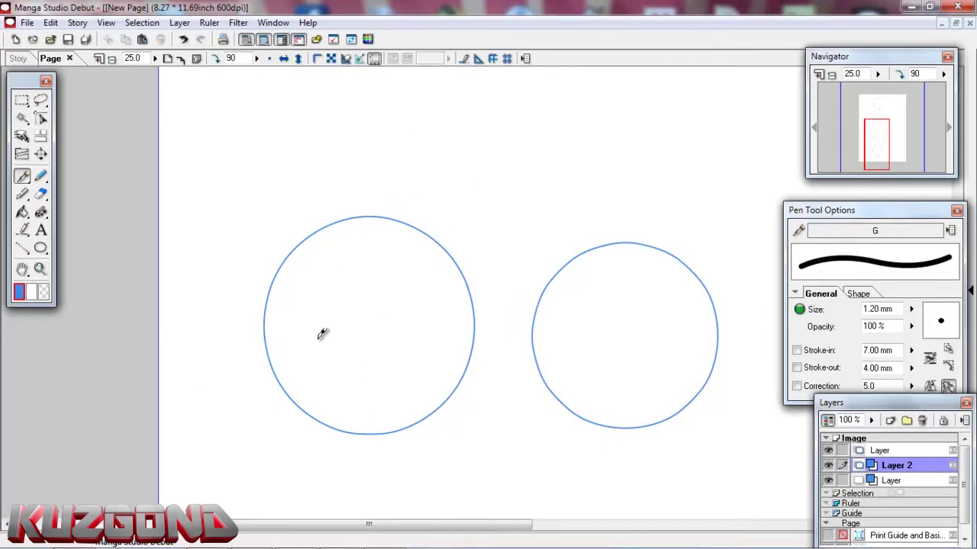
# Sketch a curved vertical center guideline through the leftmost circle, bowing toward its left side.
pyautogui.moveTo(874, 130); pyautogui.dragTo(878, 148)
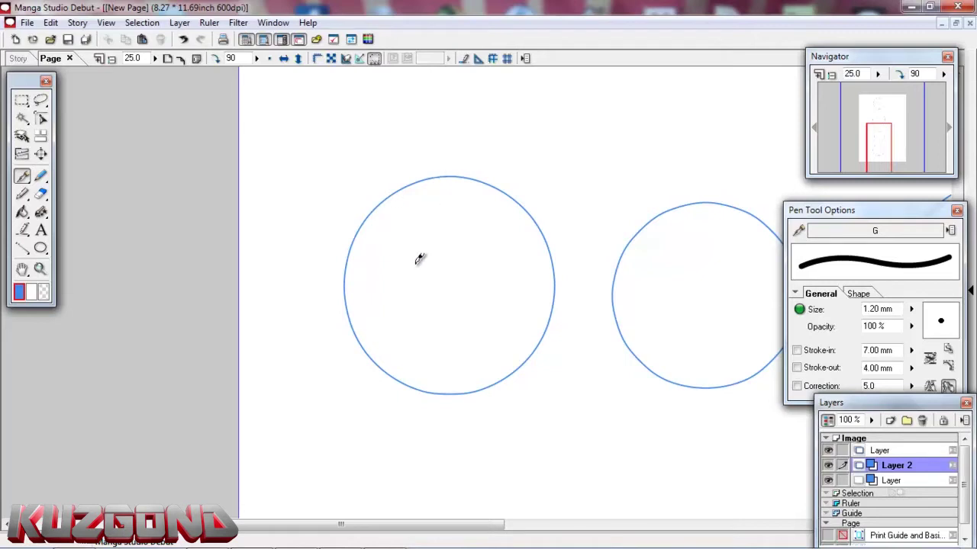
pyautogui.moveTo(439, 175); pyautogui.dragTo(420, 294)
pyautogui.moveTo(432, 193); pyautogui.dragTo(422, 347)
pyautogui.moveTo(425, 245); pyautogui.dragTo(422, 382)
pyautogui.moveTo(422, 317); pyautogui.dragTo(436, 392)
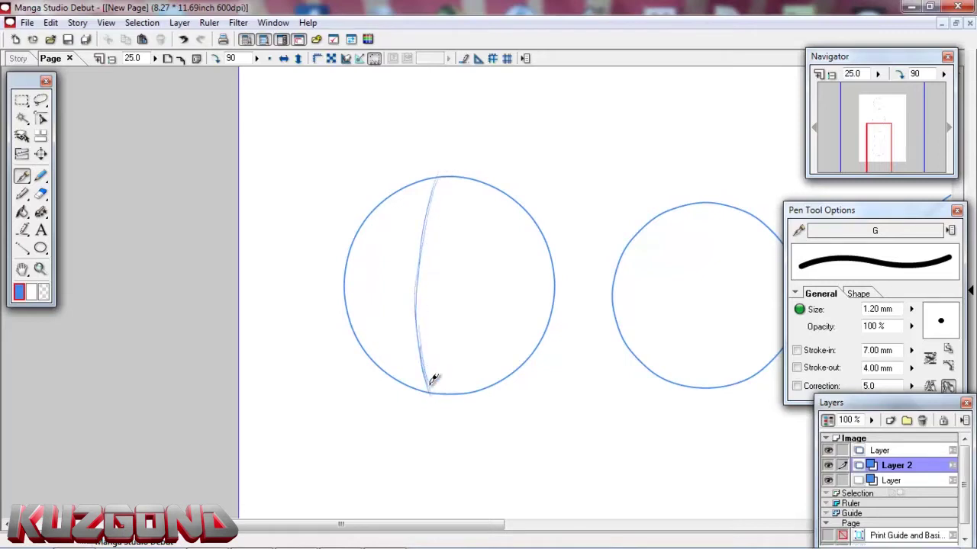
# Sketch a curved horizontal eye guideline across the lower half of the leftmost circle, crossing the vertical guideline.
pyautogui.click(217, 59)
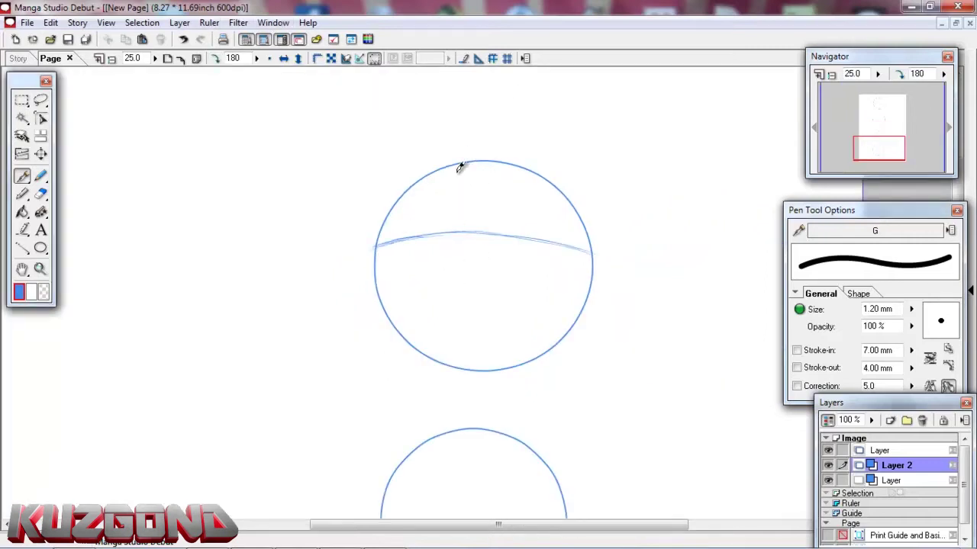
pyautogui.moveTo(457, 171)
pyautogui.mouseDown()
pyautogui.moveTo(441, 231)
pyautogui.moveTo(443, 308)
pyautogui.mouseUp()
pyautogui.moveTo(441, 261); pyautogui.dragTo(448, 365)
pyautogui.moveTo(463, 161)
pyautogui.mouseDown()
pyautogui.moveTo(433, 273)
pyautogui.moveTo(438, 257)
pyautogui.moveTo(433, 294)
pyautogui.moveTo(435, 283)
pyautogui.moveTo(451, 364)
pyautogui.moveTo(439, 319)
pyautogui.moveTo(444, 359)
pyautogui.mouseUp()
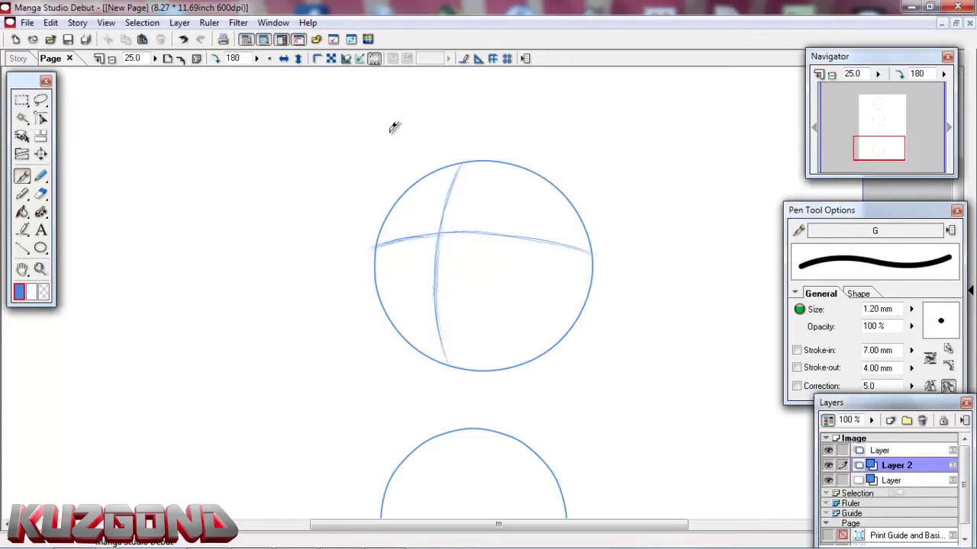
pyautogui.click(216, 60)
pyautogui.click(216, 60)
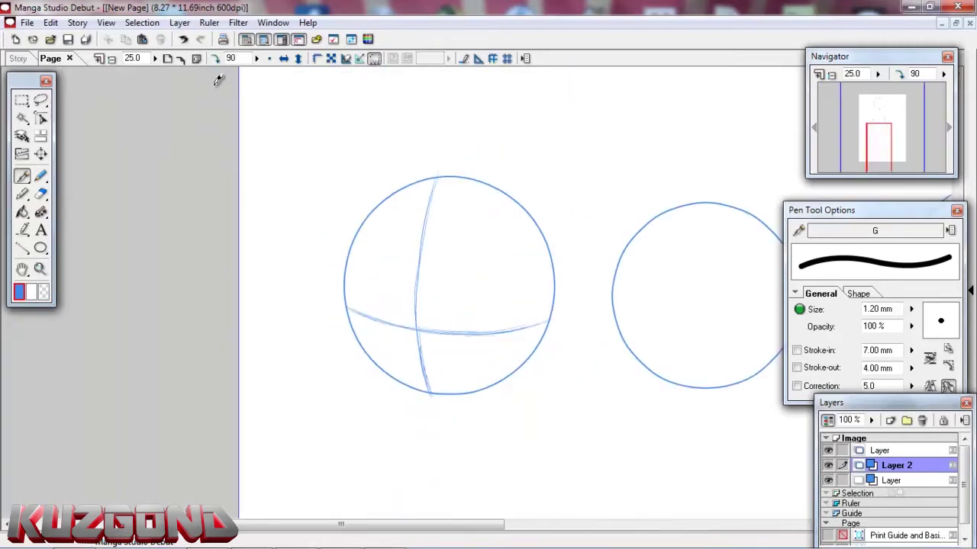
# Sketch the outer and lower edges of both eyes around the horizontal guideline, one on each side of the center line.
pyautogui.moveTo(876, 138); pyautogui.dragTo(872, 148)
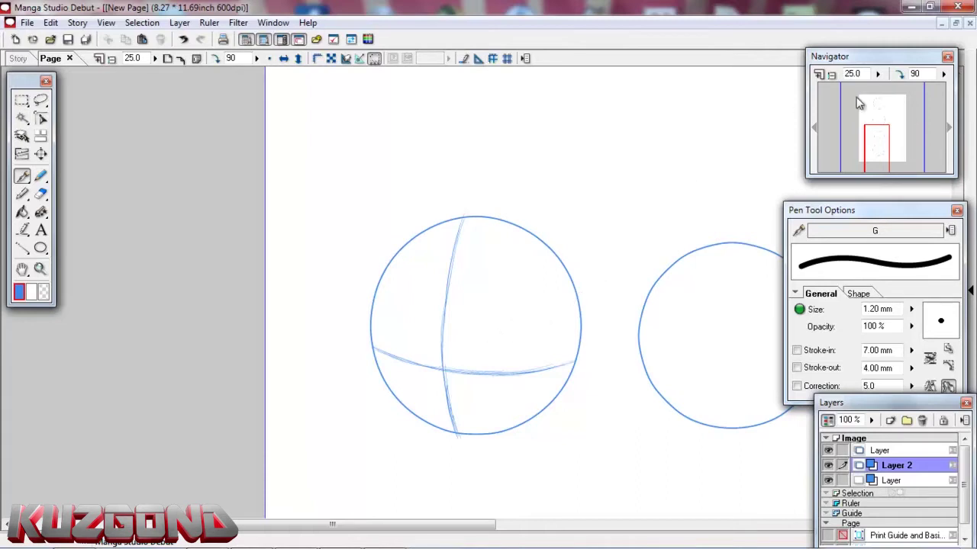
pyautogui.moveTo(880, 155); pyautogui.dragTo(878, 159)
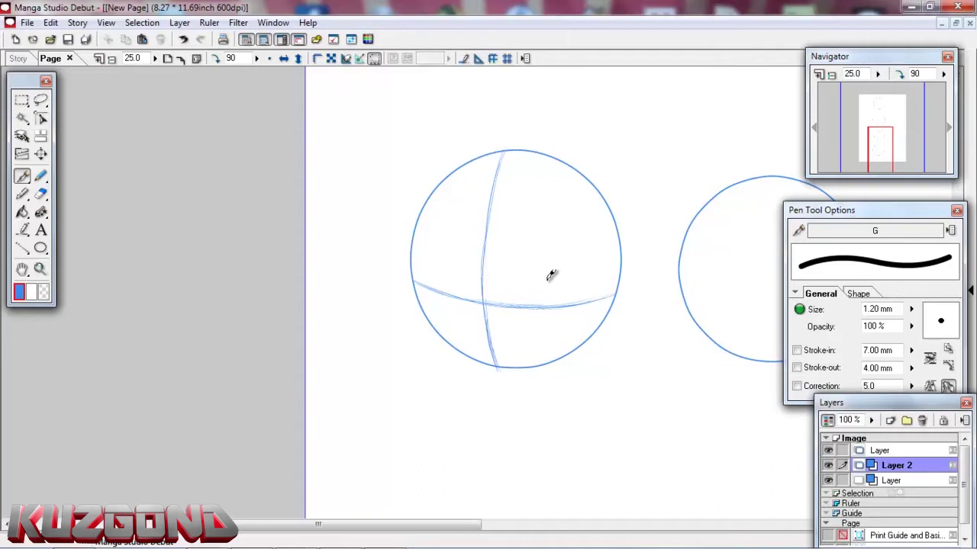
pyautogui.moveTo(543, 266)
pyautogui.mouseDown()
pyautogui.moveTo(542, 314)
pyautogui.moveTo(514, 313)
pyautogui.moveTo(542, 314)
pyautogui.moveTo(549, 272)
pyautogui.mouseUp()
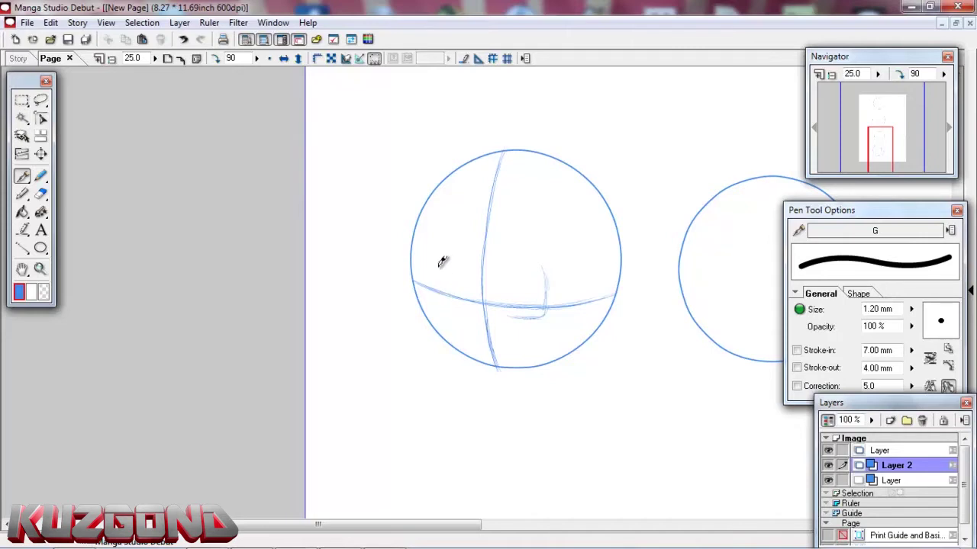
pyautogui.moveTo(440, 268); pyautogui.dragTo(439, 296)
pyautogui.moveTo(444, 296); pyautogui.dragTo(461, 303)
# Sketch thick, angry eyebrows slanting down toward the center line and small oval pupils beneath them.
pyautogui.moveTo(503, 280); pyautogui.dragTo(501, 264)
pyautogui.moveTo(504, 276)
pyautogui.mouseDown()
pyautogui.moveTo(567, 255)
pyautogui.moveTo(528, 268)
pyautogui.moveTo(575, 263)
pyautogui.moveTo(566, 256)
pyautogui.moveTo(515, 271)
pyautogui.mouseUp()
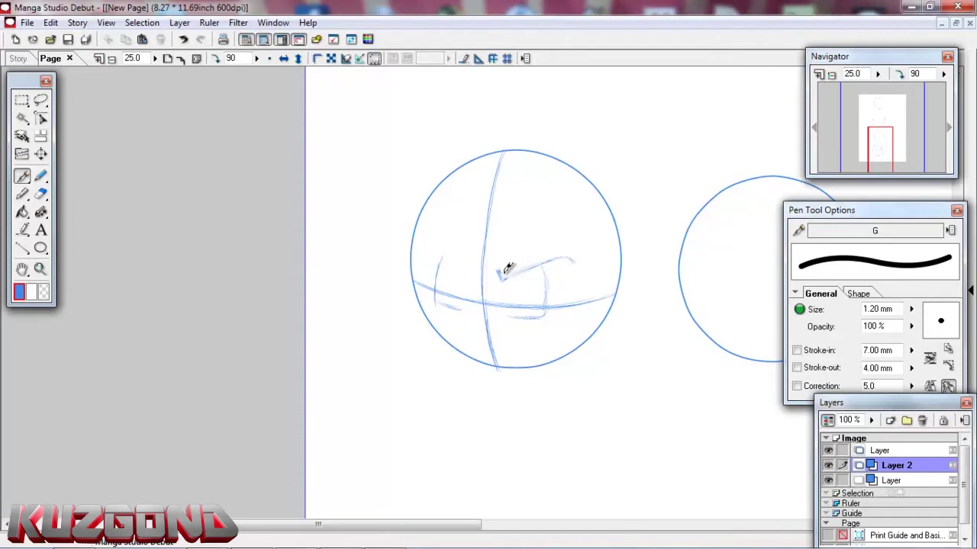
pyautogui.moveTo(521, 260)
pyautogui.mouseDown()
pyautogui.moveTo(566, 237)
pyautogui.moveTo(576, 260)
pyautogui.moveTo(561, 237)
pyautogui.moveTo(510, 261)
pyautogui.mouseUp()
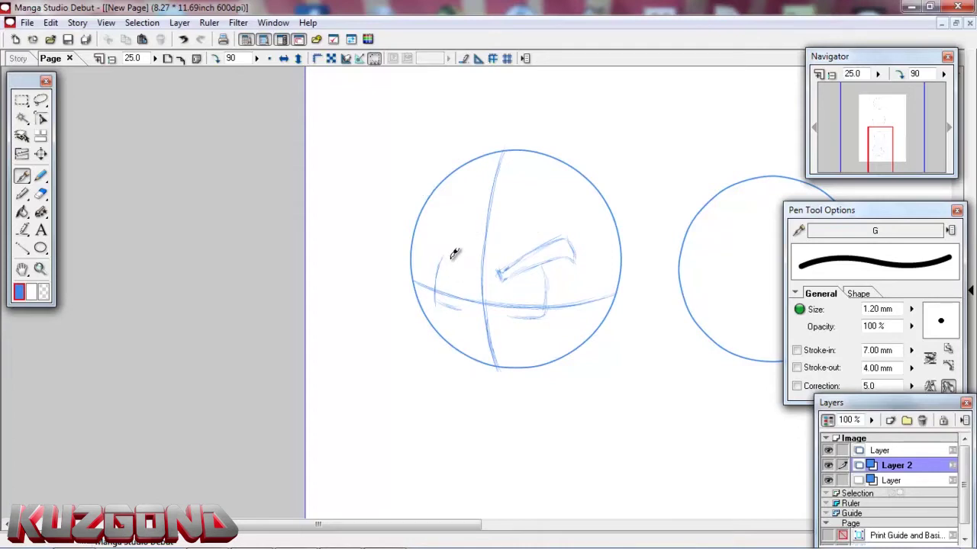
pyautogui.moveTo(447, 244); pyautogui.dragTo(465, 270)
pyautogui.moveTo(436, 250)
pyautogui.mouseDown()
pyautogui.moveTo(441, 223)
pyautogui.moveTo(465, 267)
pyautogui.mouseUp()
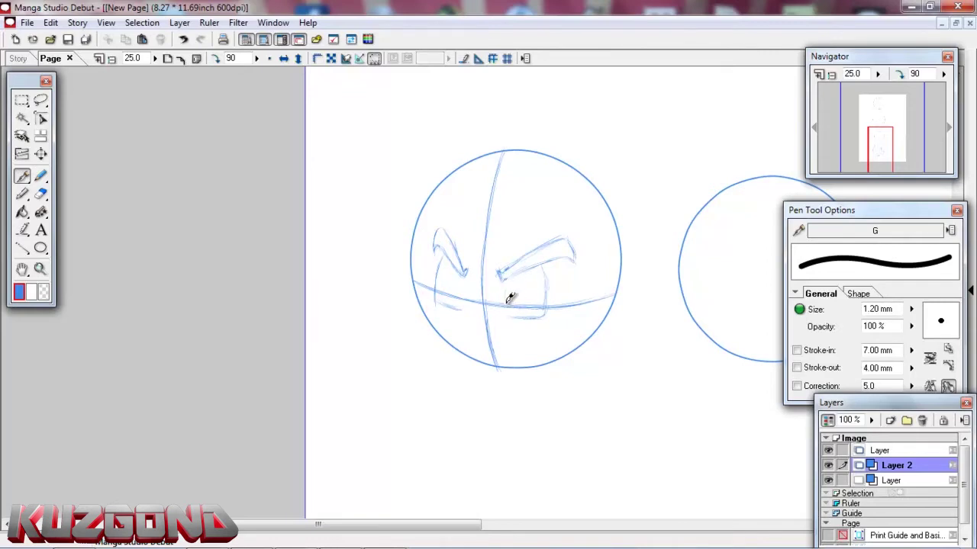
pyautogui.moveTo(507, 295); pyautogui.dragTo(506, 293)
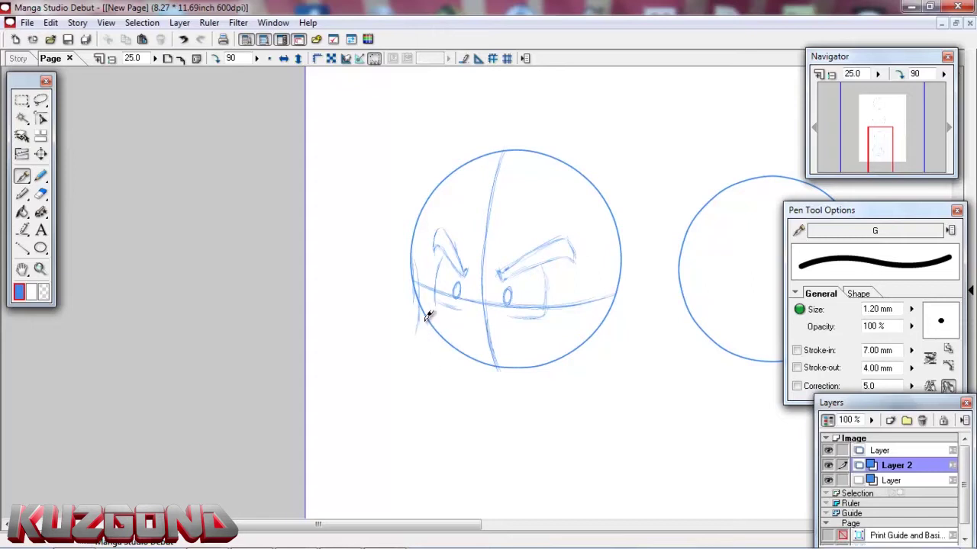
# Outline the side of the face and the jaw, extending them below the circle to a narrow chin.
pyautogui.moveTo(880, 152); pyautogui.dragTo(886, 157)
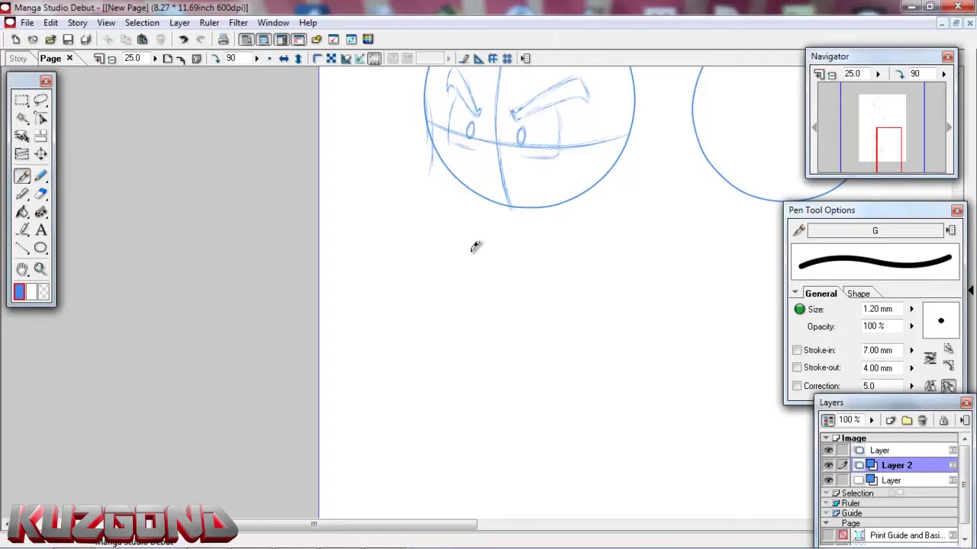
pyautogui.moveTo(467, 266)
pyautogui.mouseDown()
pyautogui.moveTo(528, 266)
pyautogui.moveTo(489, 265)
pyautogui.moveTo(511, 265)
pyautogui.moveTo(590, 201)
pyautogui.mouseUp()
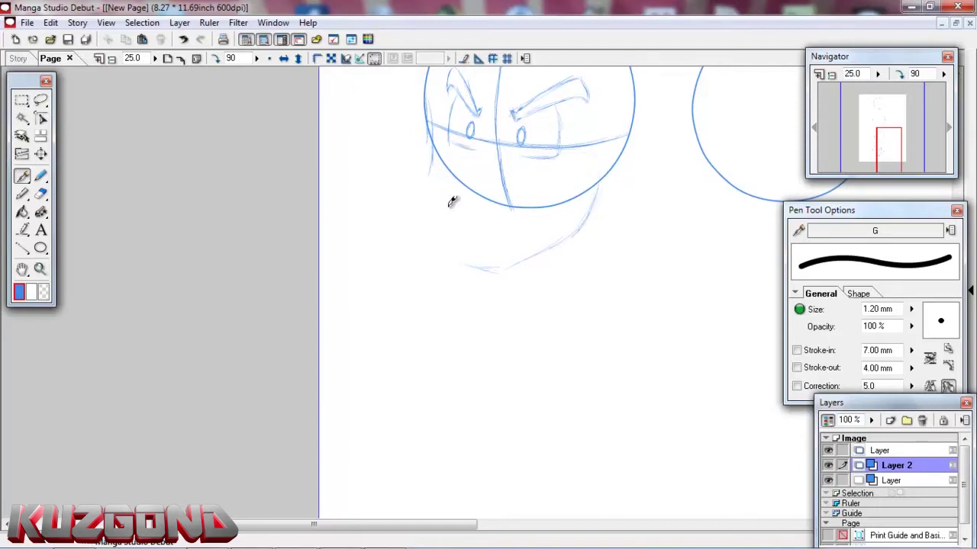
pyautogui.moveTo(435, 185); pyautogui.dragTo(456, 267)
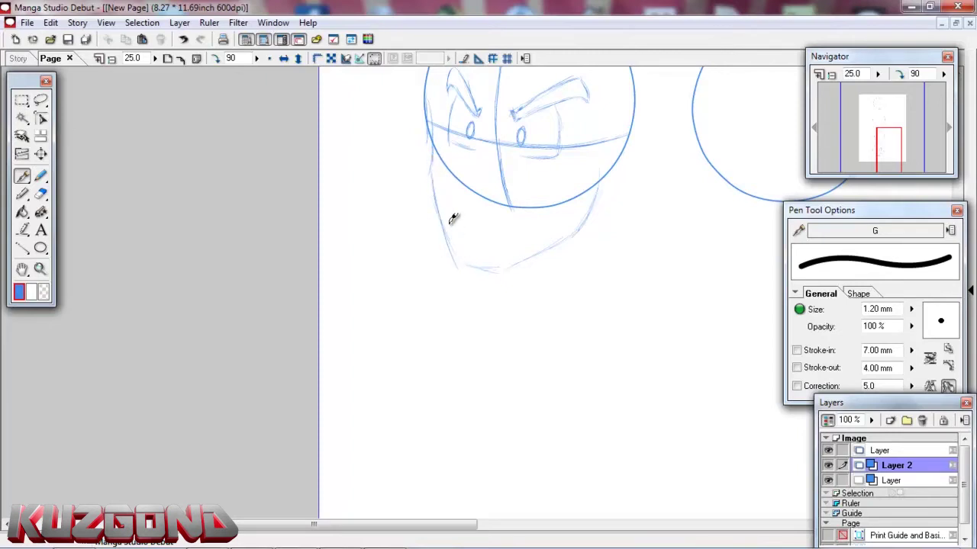
pyautogui.moveTo(434, 92); pyautogui.dragTo(435, 159)
pyautogui.moveTo(464, 254)
pyautogui.mouseDown()
pyautogui.moveTo(511, 270)
pyautogui.moveTo(481, 268)
pyautogui.moveTo(543, 255)
pyautogui.moveTo(520, 266)
pyautogui.moveTo(593, 207)
pyautogui.mouseUp()
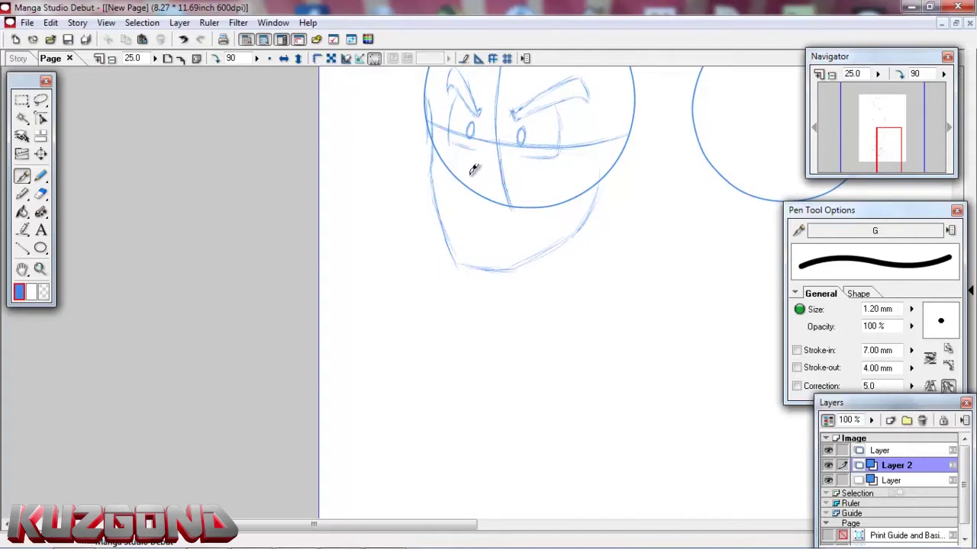
# Sketch a large mustache across the lower face, with a dipped upper edge, a central notch below, and pointed, drooping ends.
pyautogui.moveTo(473, 172)
pyautogui.mouseDown()
pyautogui.moveTo(508, 181)
pyautogui.moveTo(497, 185)
pyautogui.moveTo(508, 179)
pyautogui.mouseUp()
pyautogui.moveTo(471, 229); pyautogui.dragTo(508, 254)
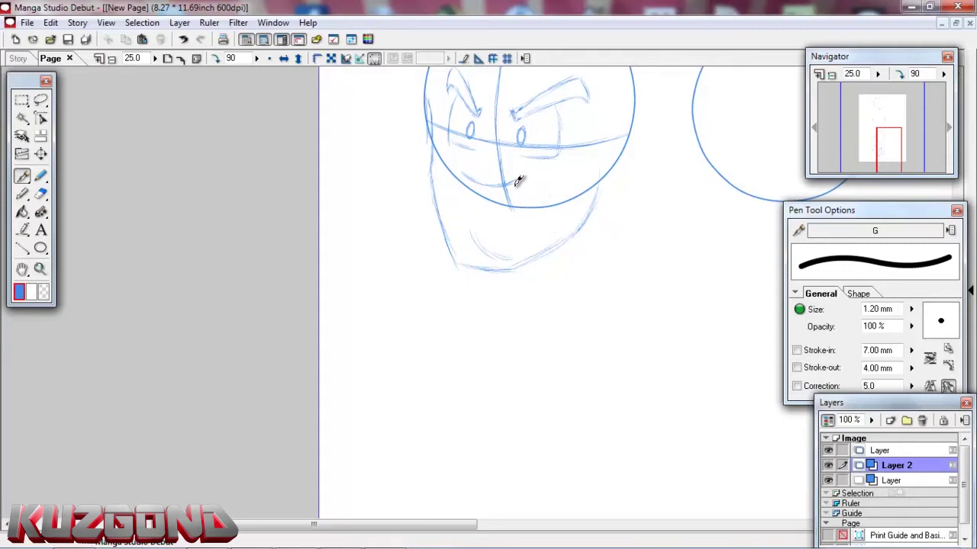
pyautogui.moveTo(528, 184); pyautogui.dragTo(578, 254)
pyautogui.moveTo(526, 177)
pyautogui.mouseDown()
pyautogui.moveTo(563, 216)
pyautogui.moveTo(578, 276)
pyautogui.mouseUp()
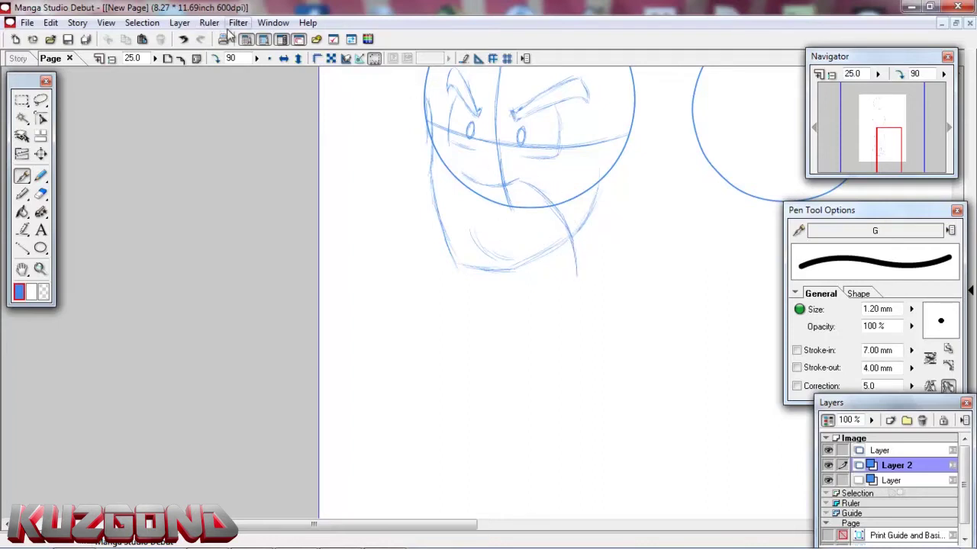
pyautogui.click(216, 61)
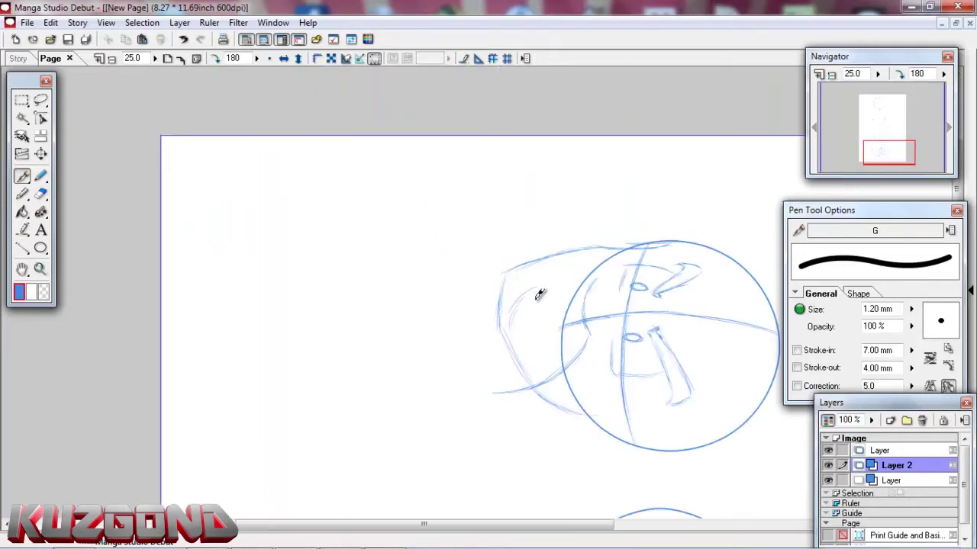
pyautogui.moveTo(538, 283)
pyautogui.mouseDown()
pyautogui.moveTo(514, 320)
pyautogui.moveTo(500, 380)
pyautogui.mouseUp()
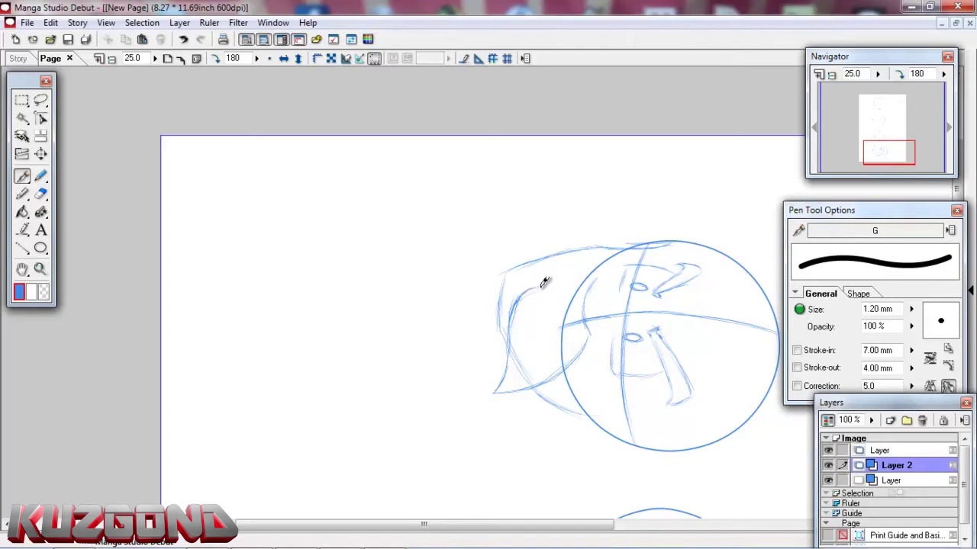
pyautogui.click(216, 59)
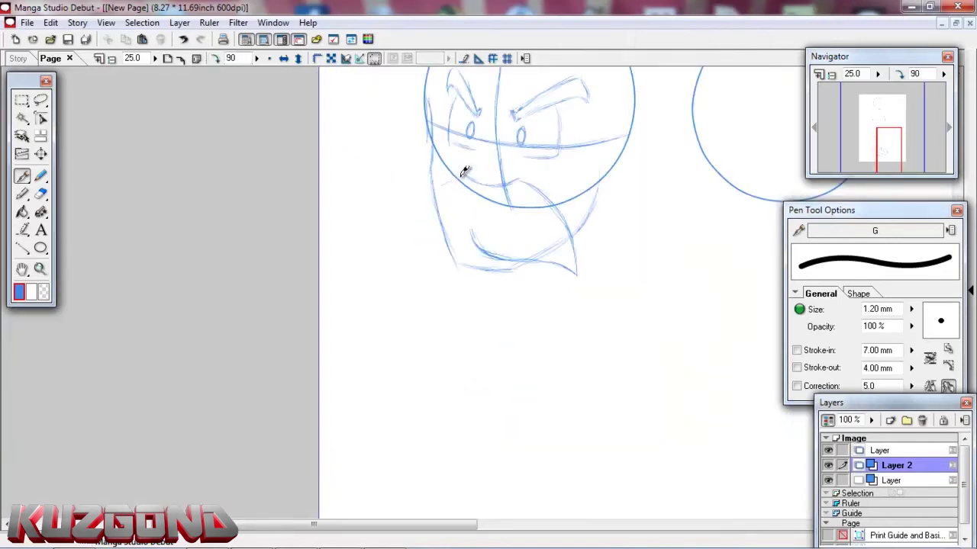
pyautogui.moveTo(453, 178)
pyautogui.mouseDown()
pyautogui.moveTo(422, 205)
pyautogui.moveTo(432, 199)
pyautogui.moveTo(409, 251)
pyautogui.moveTo(446, 244)
pyautogui.mouseUp()
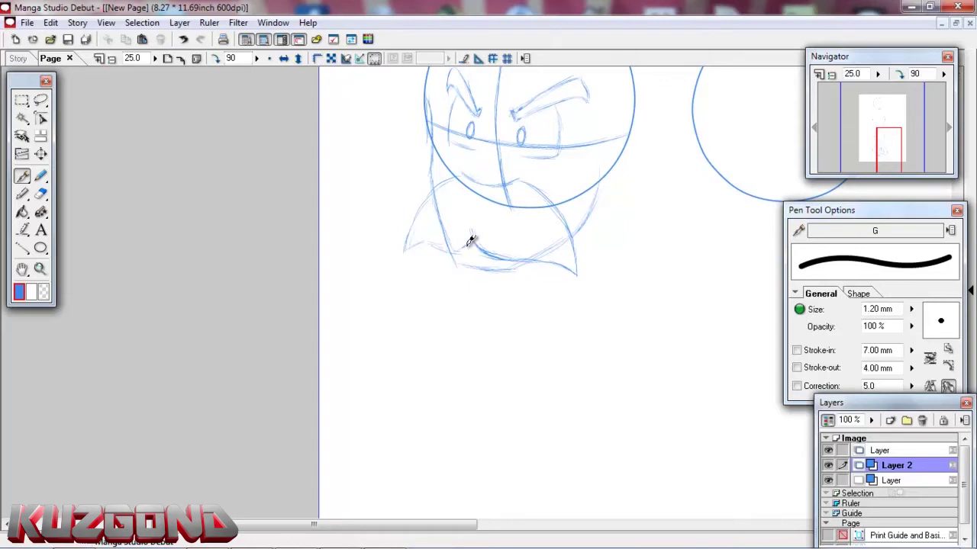
pyautogui.moveTo(464, 242)
pyautogui.mouseDown()
pyautogui.moveTo(419, 241)
pyautogui.moveTo(404, 254)
pyautogui.moveTo(433, 187)
pyautogui.moveTo(414, 229)
pyautogui.moveTo(470, 170)
pyautogui.mouseUp()
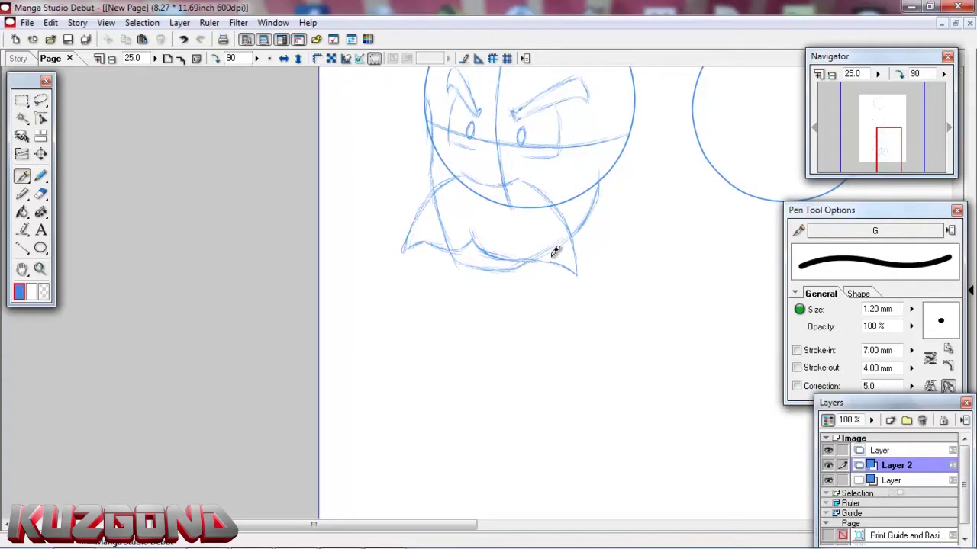
# Sketch the bulging cheek contours at eye level on both sides of the head.
pyautogui.moveTo(889, 142); pyautogui.dragTo(870, 149)
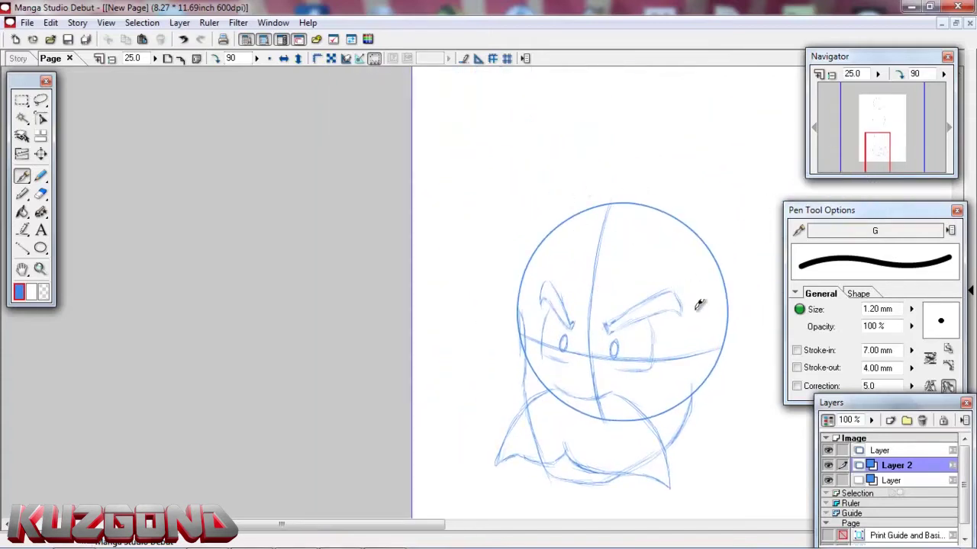
pyautogui.moveTo(883, 136); pyautogui.dragTo(893, 131)
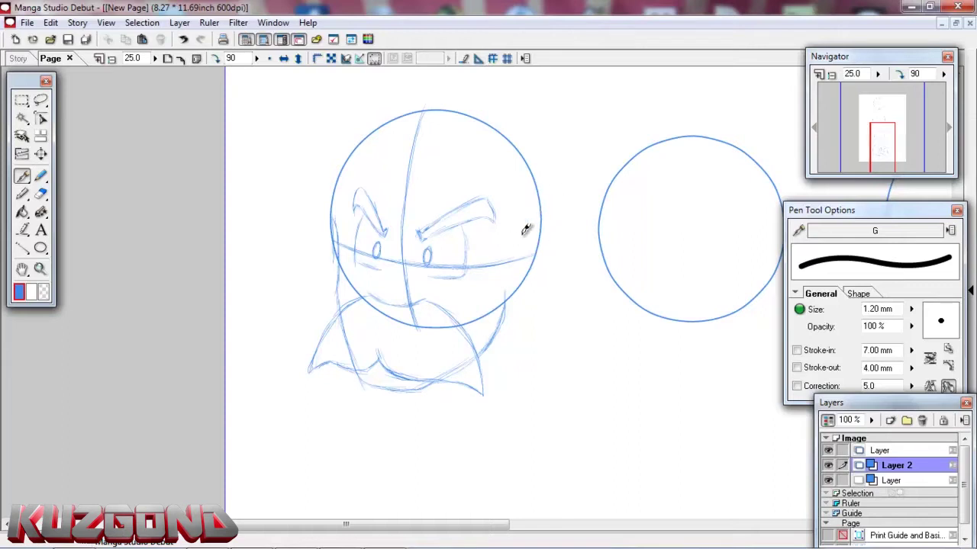
pyautogui.moveTo(519, 234)
pyautogui.mouseDown()
pyautogui.moveTo(523, 226)
pyautogui.moveTo(544, 244)
pyautogui.mouseUp()
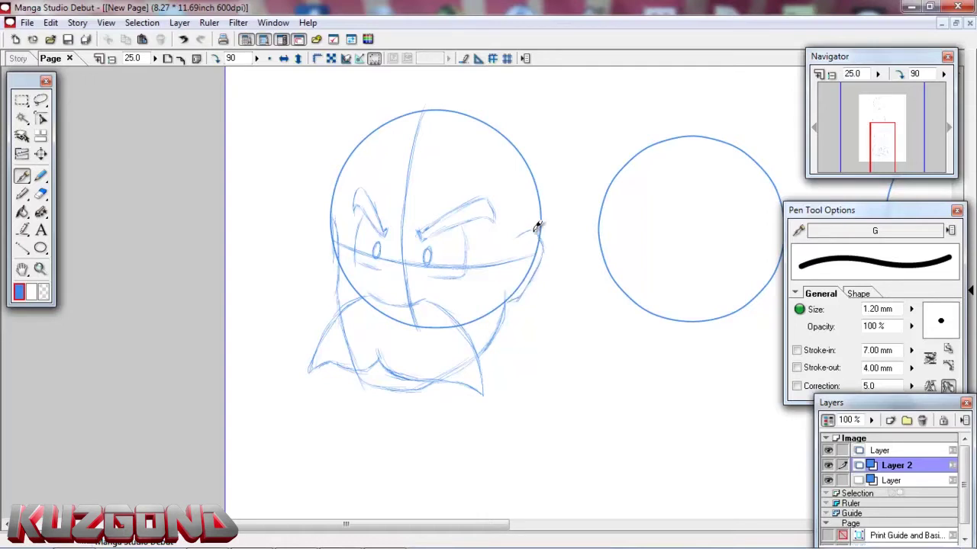
pyautogui.moveTo(534, 228); pyautogui.dragTo(543, 233)
pyautogui.moveTo(325, 218); pyautogui.dragTo(338, 249)
# Sketch an arched line across the forehead above the eyebrows and a rounded ear with an inner curve on the right side.
pyautogui.moveTo(385, 169)
pyautogui.mouseDown()
pyautogui.moveTo(329, 193)
pyautogui.moveTo(391, 169)
pyautogui.moveTo(344, 191)
pyautogui.moveTo(388, 170)
pyautogui.mouseUp()
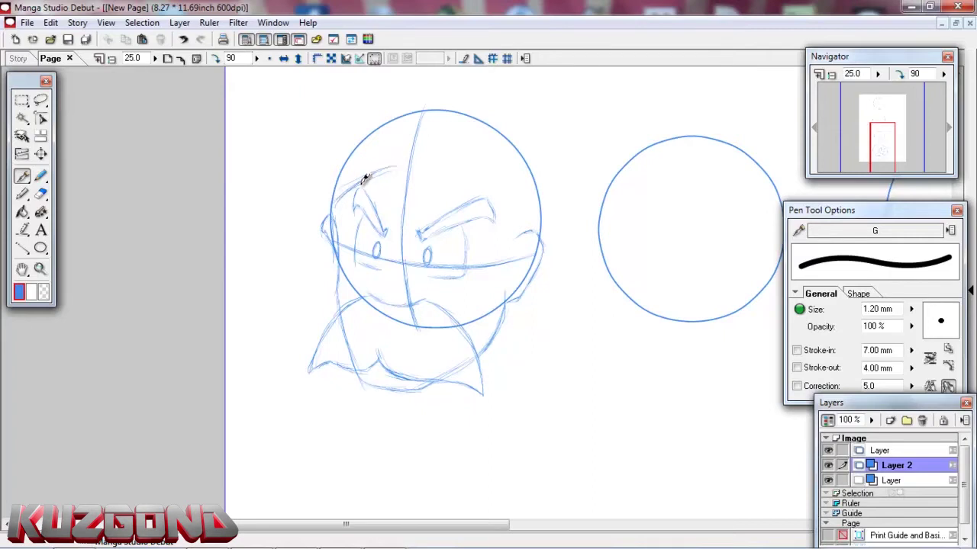
pyautogui.moveTo(392, 159)
pyautogui.mouseDown()
pyautogui.moveTo(436, 165)
pyautogui.moveTo(422, 162)
pyautogui.moveTo(469, 177)
pyautogui.moveTo(492, 189)
pyautogui.moveTo(519, 233)
pyautogui.mouseUp()
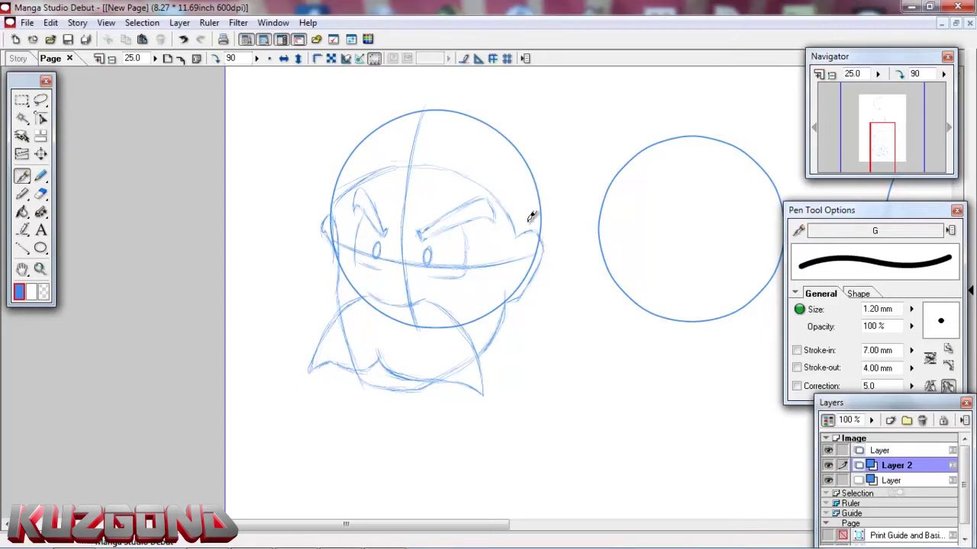
pyautogui.moveTo(522, 232); pyautogui.dragTo(530, 196)
pyautogui.moveTo(534, 220)
pyautogui.mouseDown()
pyautogui.moveTo(550, 190)
pyautogui.moveTo(553, 228)
pyautogui.mouseUp()
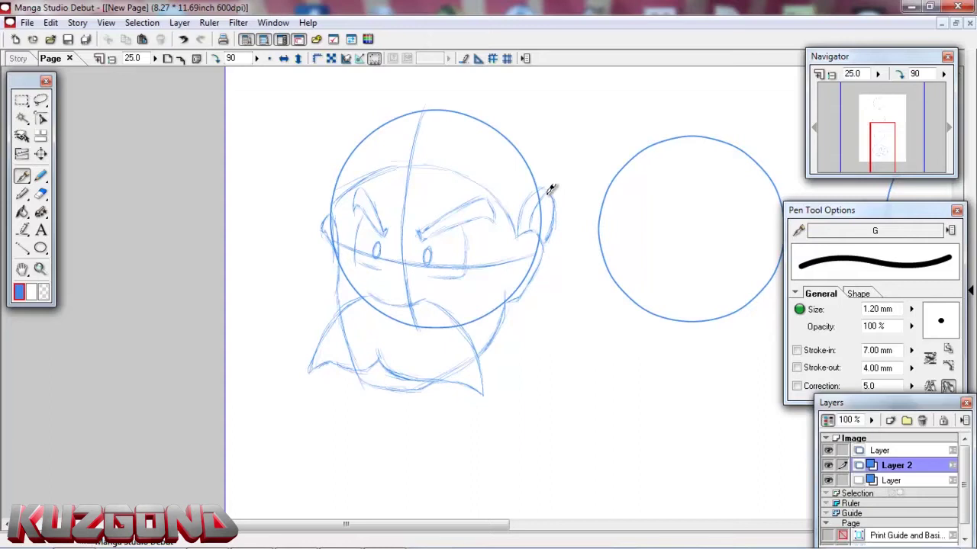
pyautogui.moveTo(539, 204); pyautogui.dragTo(534, 226)
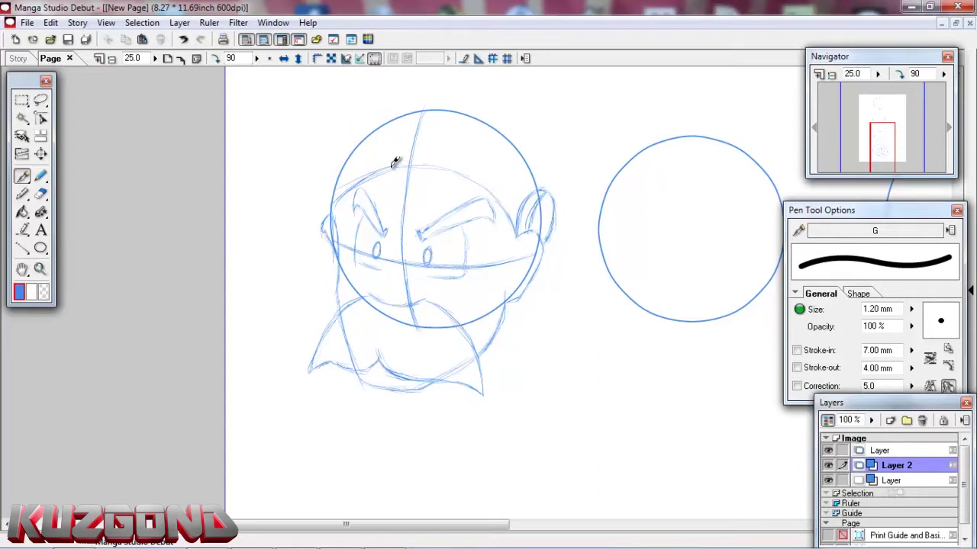
# Sketch the domed outline of a cap above the construction circle, running from the left temple over the head to the ear.
pyautogui.moveTo(885, 151); pyautogui.dragTo(870, 153)
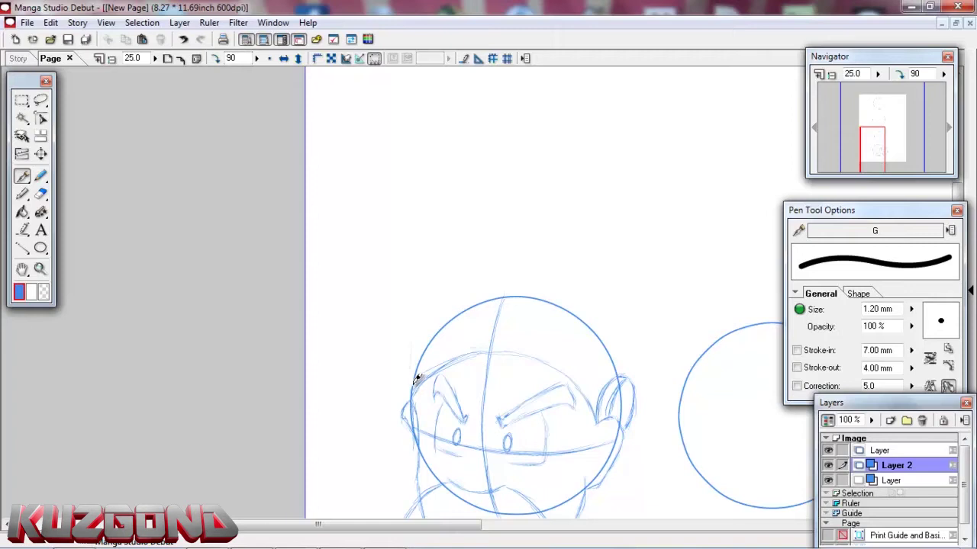
pyautogui.moveTo(408, 381)
pyautogui.mouseDown()
pyautogui.moveTo(433, 320)
pyautogui.moveTo(410, 339)
pyautogui.moveTo(493, 265)
pyautogui.mouseUp()
pyautogui.moveTo(434, 318); pyautogui.dragTo(496, 268)
pyautogui.moveTo(436, 309)
pyautogui.mouseDown()
pyautogui.moveTo(486, 272)
pyautogui.moveTo(424, 325)
pyautogui.moveTo(410, 388)
pyautogui.mouseUp()
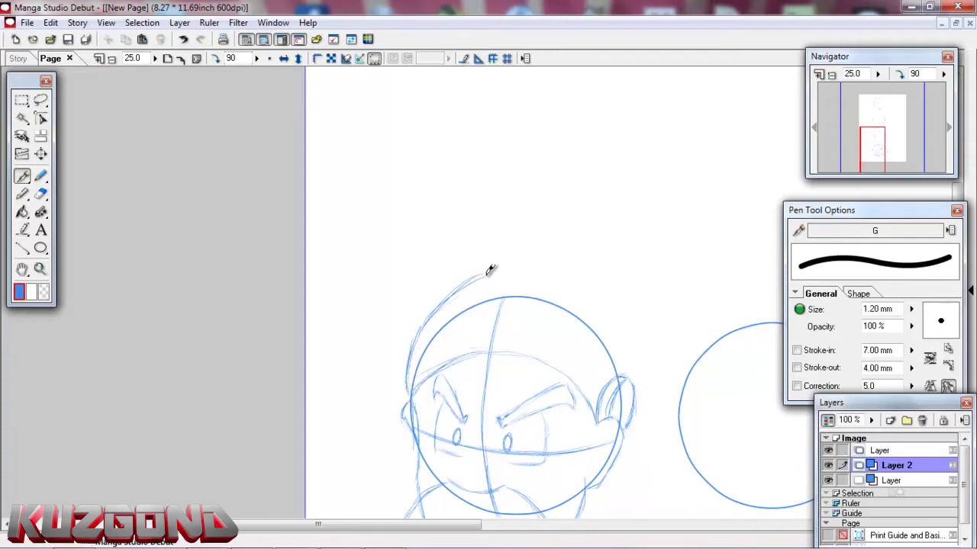
pyautogui.moveTo(492, 269); pyautogui.dragTo(510, 265)
pyautogui.click(217, 58)
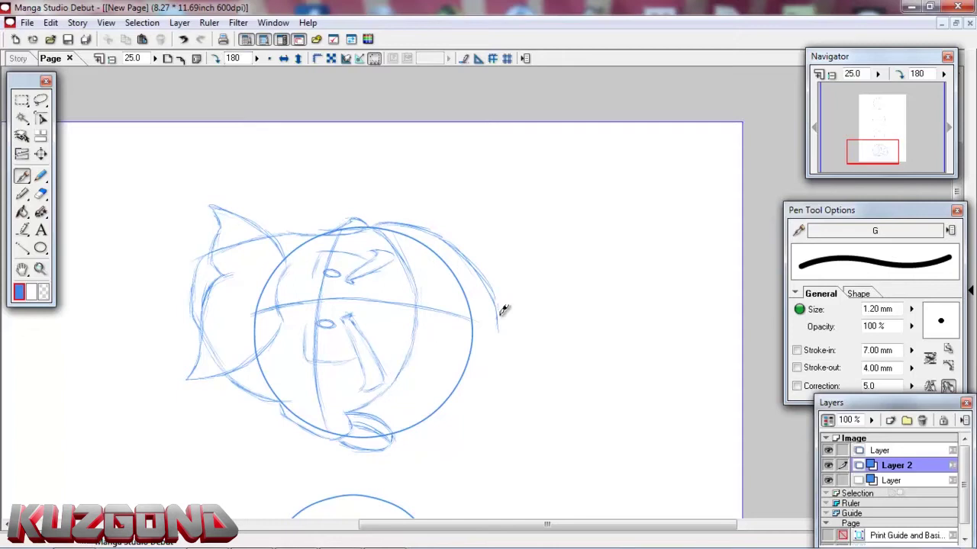
pyautogui.moveTo(500, 318); pyautogui.dragTo(456, 388)
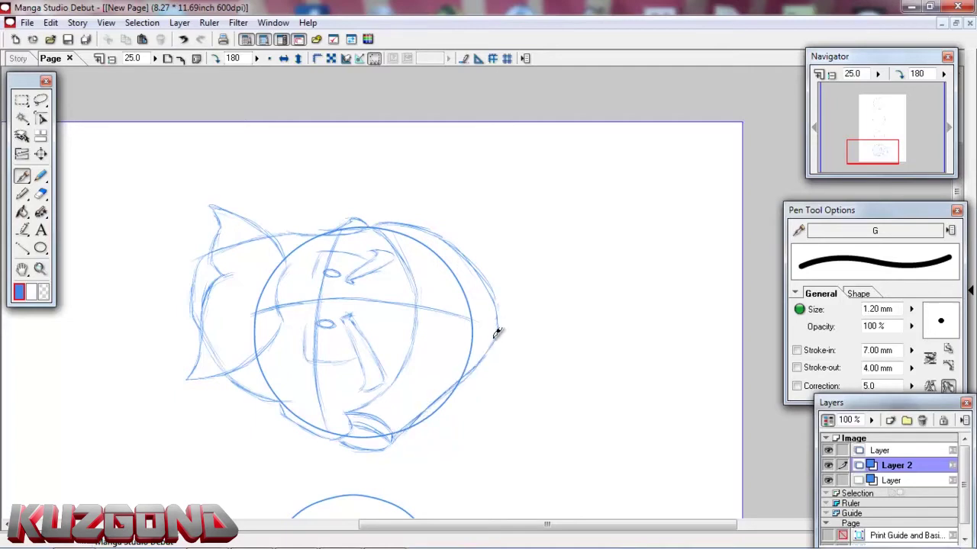
pyautogui.click(195, 60)
pyautogui.click(217, 59)
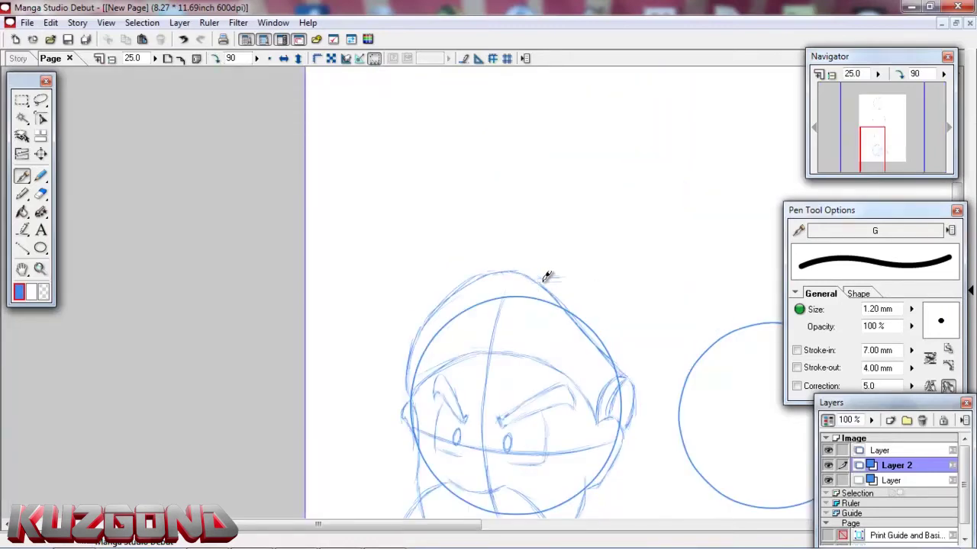
# Add a rounded bulge behind the cap and three upright ovals across its front, the middle one largest.
pyautogui.moveTo(579, 278)
pyautogui.mouseDown()
pyautogui.moveTo(618, 344)
pyautogui.moveTo(613, 314)
pyautogui.moveTo(625, 366)
pyautogui.mouseUp()
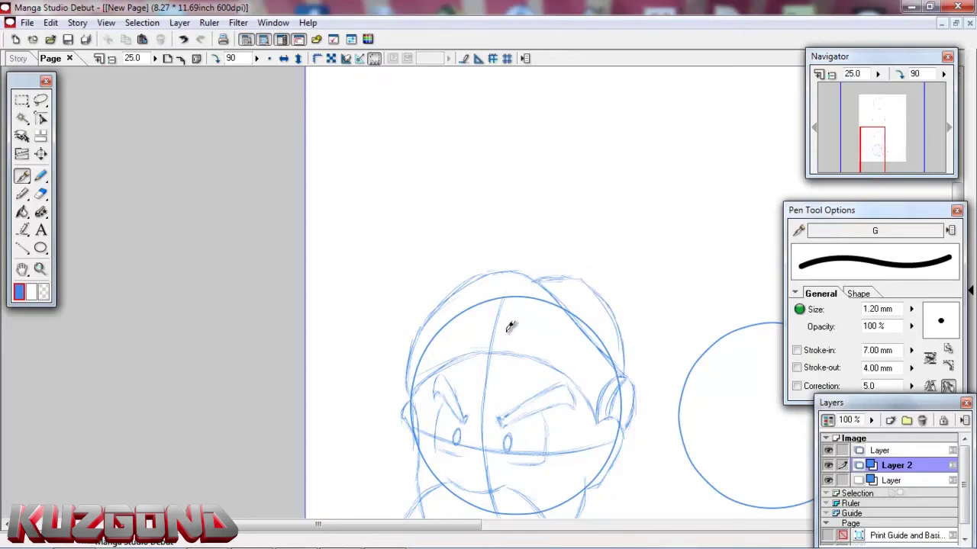
pyautogui.moveTo(493, 290)
pyautogui.mouseDown()
pyautogui.moveTo(478, 330)
pyautogui.moveTo(491, 289)
pyautogui.moveTo(503, 299)
pyautogui.moveTo(491, 307)
pyautogui.moveTo(528, 321)
pyautogui.mouseUp()
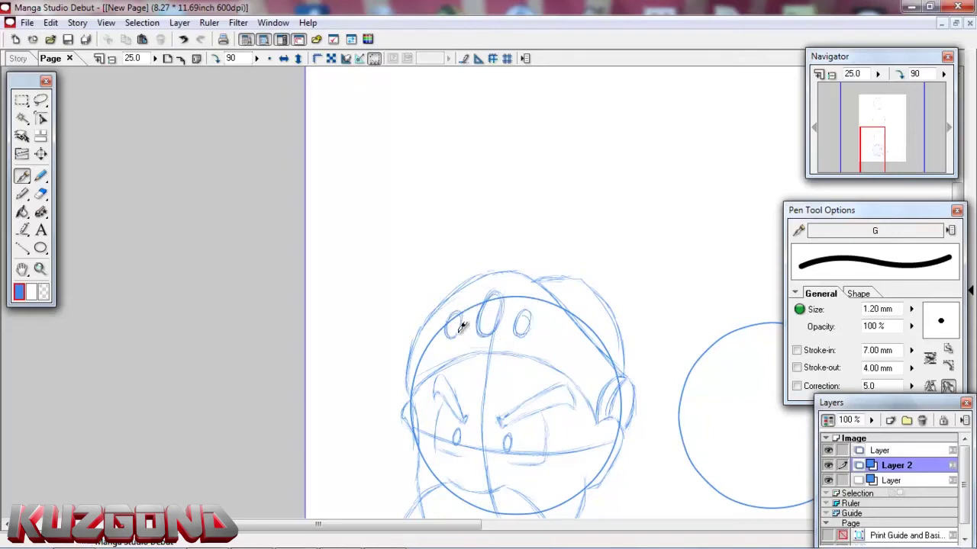
# Sketch pointed hair strands below the cap's edge across the forehead and a sideburn in front of the ear.
pyautogui.moveTo(881, 145); pyautogui.dragTo(883, 168)
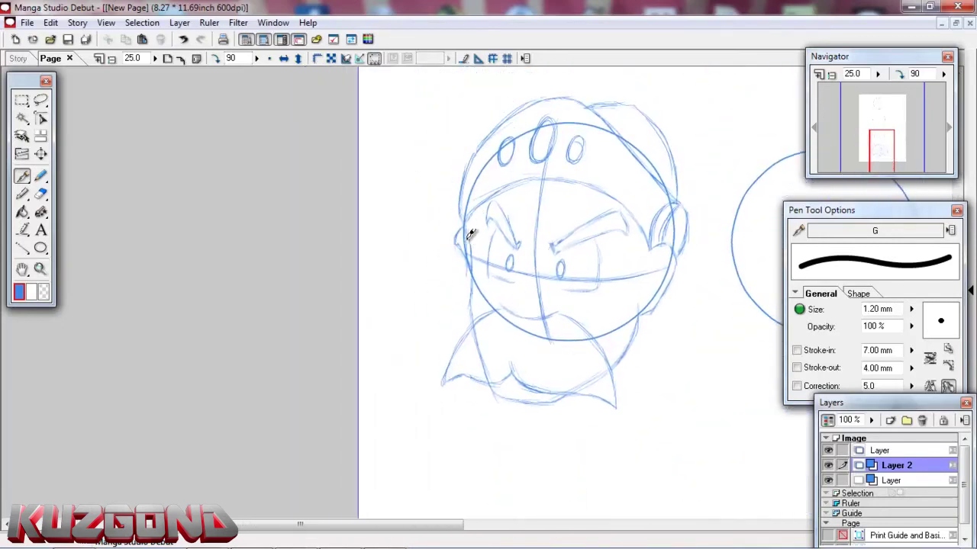
pyautogui.moveTo(468, 219)
pyautogui.mouseDown()
pyautogui.moveTo(471, 240)
pyautogui.moveTo(497, 196)
pyautogui.moveTo(529, 229)
pyautogui.moveTo(542, 197)
pyautogui.moveTo(573, 210)
pyautogui.moveTo(579, 177)
pyautogui.mouseUp()
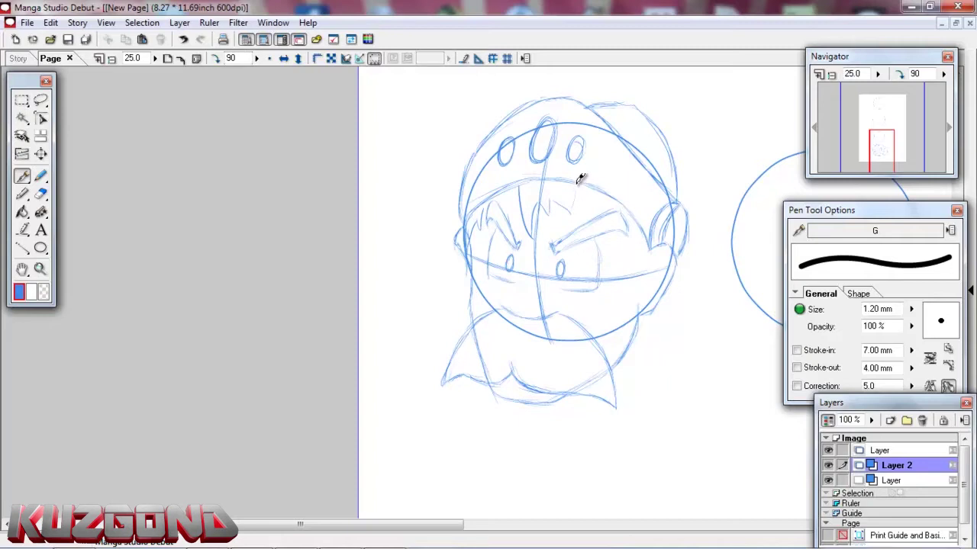
pyautogui.moveTo(643, 226)
pyautogui.mouseDown()
pyautogui.moveTo(620, 276)
pyautogui.moveTo(639, 258)
pyautogui.moveTo(634, 274)
pyautogui.moveTo(652, 241)
pyautogui.mouseUp()
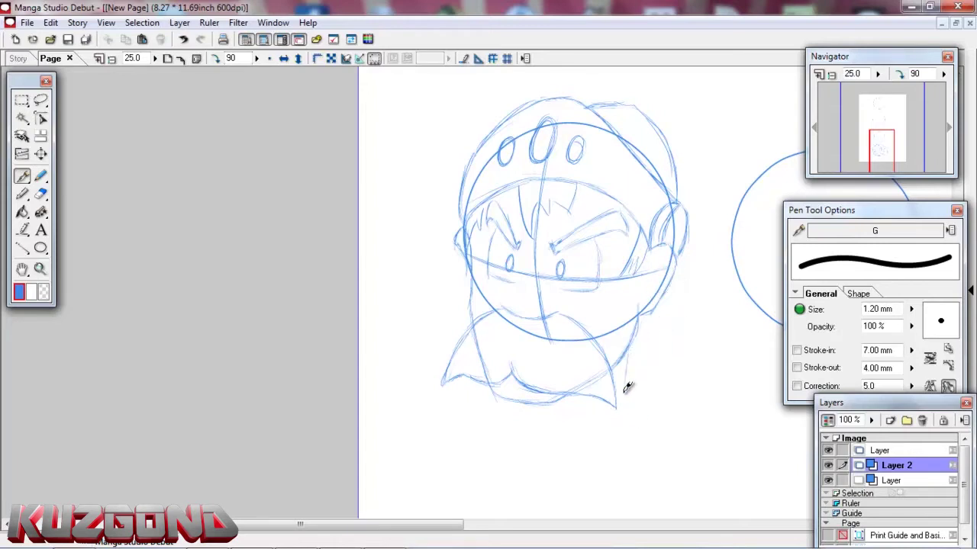
# Sketch the neck lines below the jaw and jagged hair hanging behind the ear and beside the opposite cheek.
pyautogui.moveTo(632, 339); pyautogui.dragTo(628, 421)
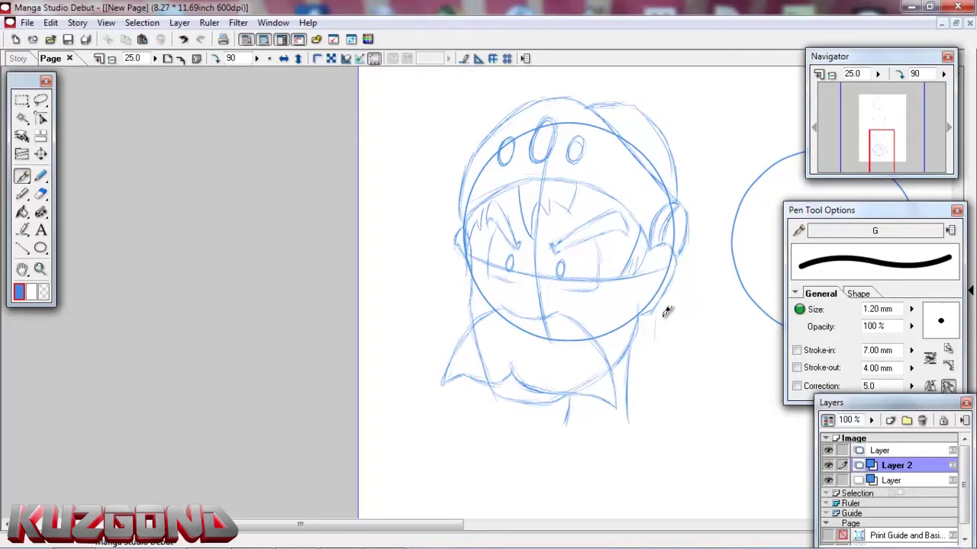
pyautogui.moveTo(666, 293); pyautogui.dragTo(659, 363)
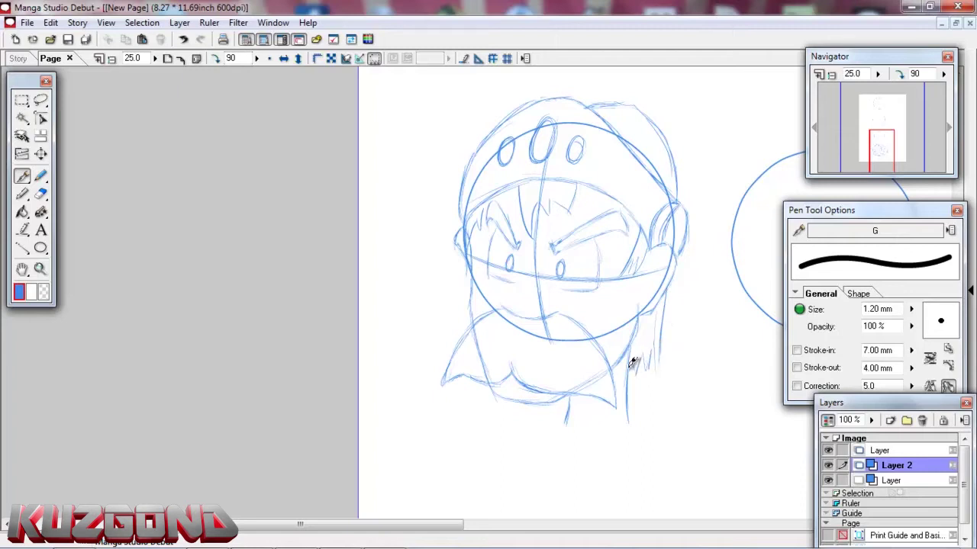
pyautogui.moveTo(632, 363)
pyautogui.mouseDown()
pyautogui.moveTo(648, 349)
pyautogui.moveTo(647, 361)
pyautogui.moveTo(656, 343)
pyautogui.moveTo(662, 363)
pyautogui.moveTo(665, 323)
pyautogui.mouseUp()
pyautogui.moveTo(473, 264); pyautogui.dragTo(460, 312)
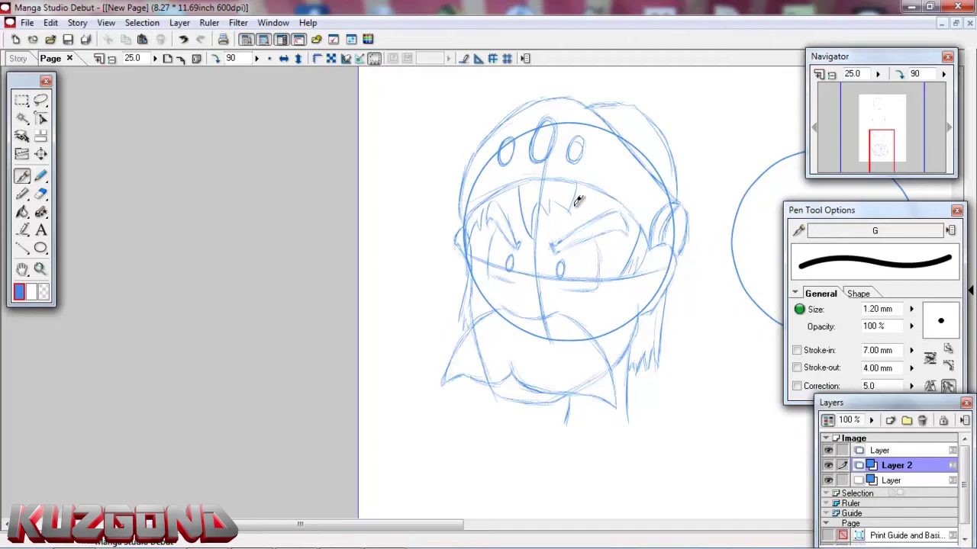
# Shade the mustache, eyebrows, hair and cap ovals with light diagonal hatching.
pyautogui.moveTo(881, 148); pyautogui.dragTo(867, 155)
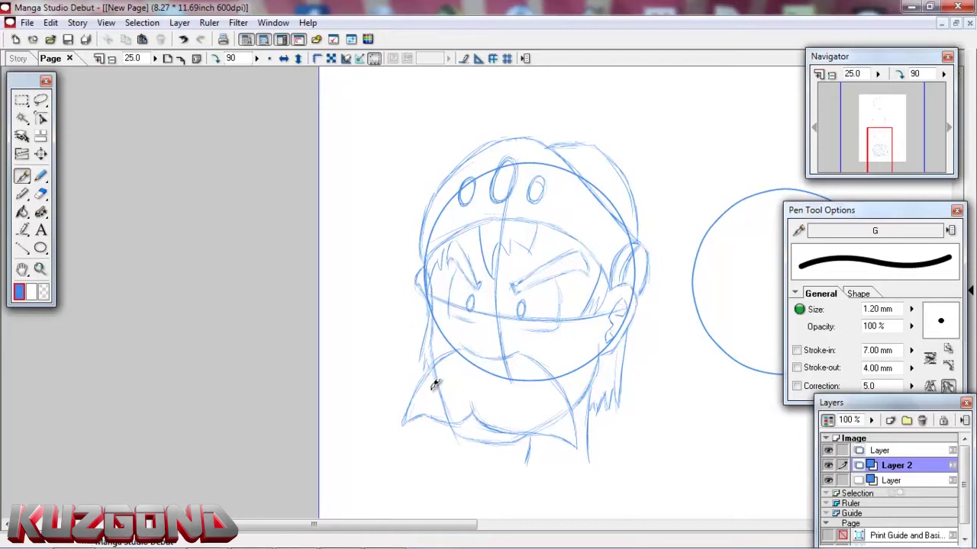
pyautogui.moveTo(420, 390)
pyautogui.mouseDown()
pyautogui.moveTo(414, 418)
pyautogui.moveTo(465, 355)
pyautogui.moveTo(455, 414)
pyautogui.mouseUp()
pyautogui.moveTo(489, 357)
pyautogui.mouseDown()
pyautogui.moveTo(503, 356)
pyautogui.moveTo(486, 399)
pyautogui.moveTo(539, 360)
pyautogui.moveTo(519, 405)
pyautogui.moveTo(558, 375)
pyautogui.moveTo(547, 414)
pyautogui.moveTo(565, 430)
pyautogui.mouseUp()
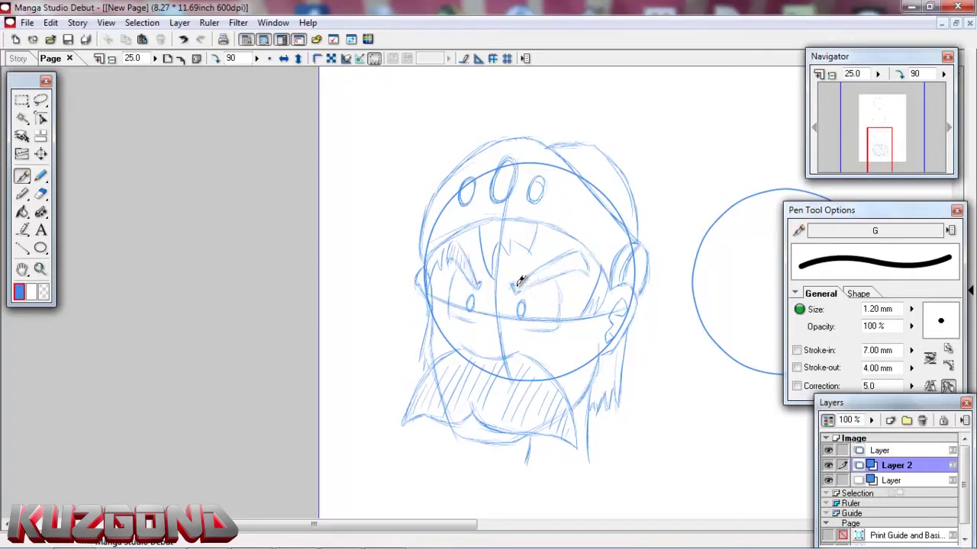
pyautogui.moveTo(537, 282); pyautogui.dragTo(583, 252)
pyautogui.moveTo(489, 263); pyautogui.dragTo(510, 216)
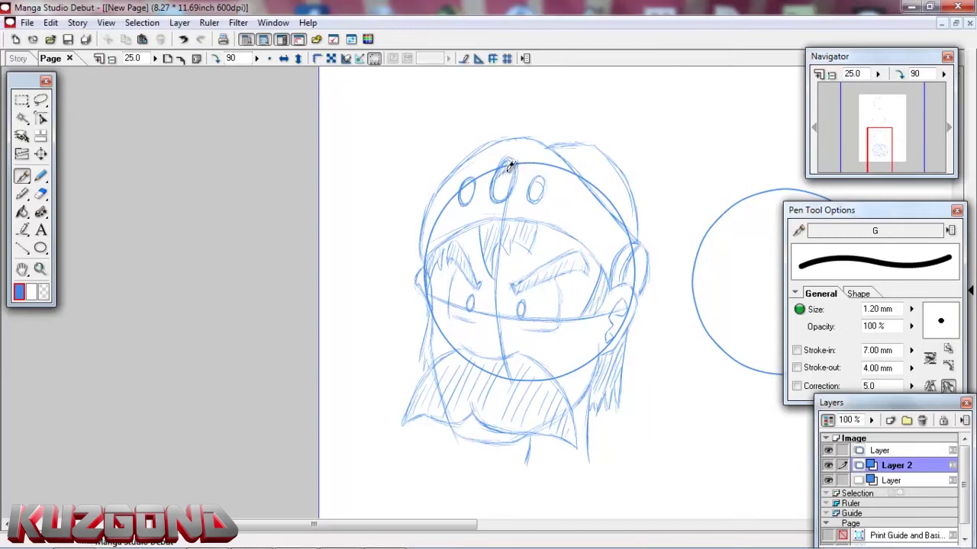
pyautogui.moveTo(506, 163)
pyautogui.mouseDown()
pyautogui.moveTo(495, 188)
pyautogui.moveTo(470, 182)
pyautogui.moveTo(467, 203)
pyautogui.moveTo(468, 185)
pyautogui.mouseUp()
# Handwrite the label "SIR ROLAND" in the blank area above the finished head.
pyautogui.moveTo(874, 140)
pyautogui.mouseDown()
pyautogui.moveTo(865, 157)
pyautogui.moveTo(883, 146)
pyautogui.moveTo(870, 141)
pyautogui.mouseUp()
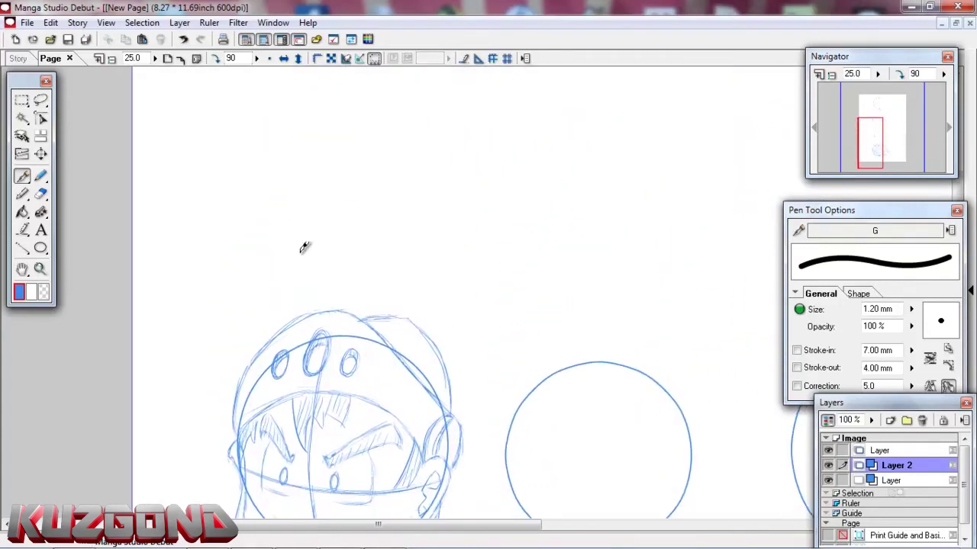
pyautogui.moveTo(287, 251)
pyautogui.mouseDown()
pyautogui.moveTo(341, 251)
pyautogui.moveTo(383, 243)
pyautogui.mouseUp()
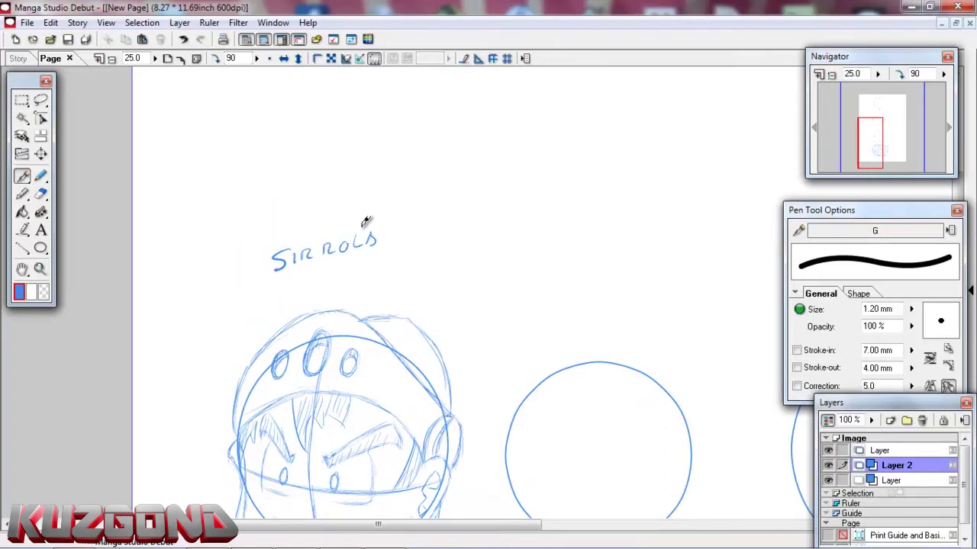
pyautogui.moveTo(383, 244)
pyautogui.mouseDown()
pyautogui.moveTo(395, 231)
pyautogui.moveTo(399, 244)
pyautogui.mouseUp()
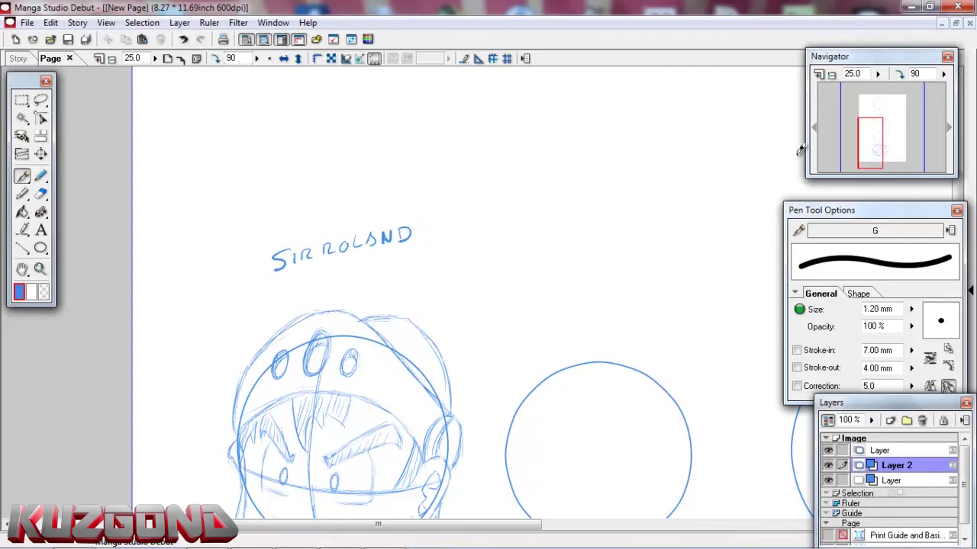
# Draw a straight vertical center line and a horizontal eye line slightly below the middle of the second circle.
pyautogui.moveTo(871, 151); pyautogui.dragTo(883, 143)
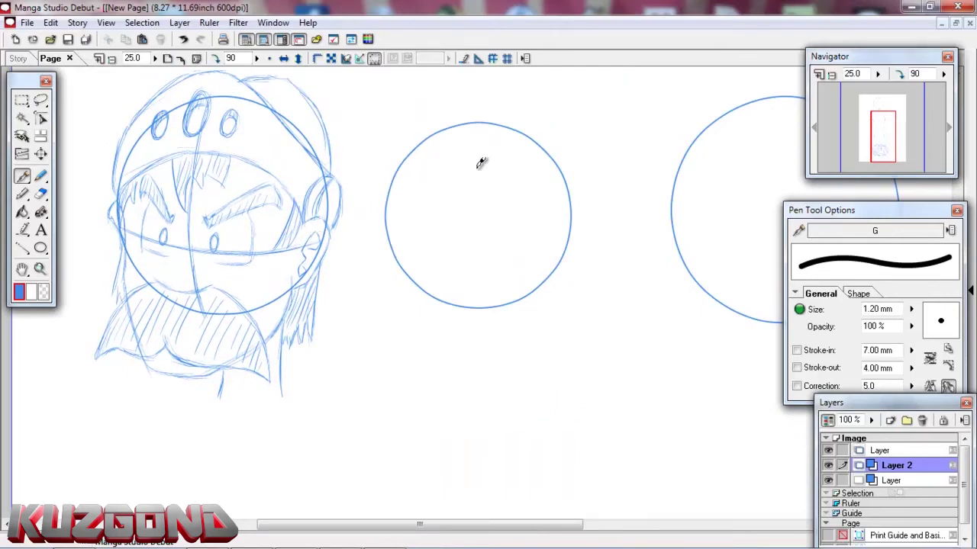
pyautogui.moveTo(482, 124); pyautogui.dragTo(478, 304)
pyautogui.moveTo(479, 263); pyautogui.dragTo(486, 301)
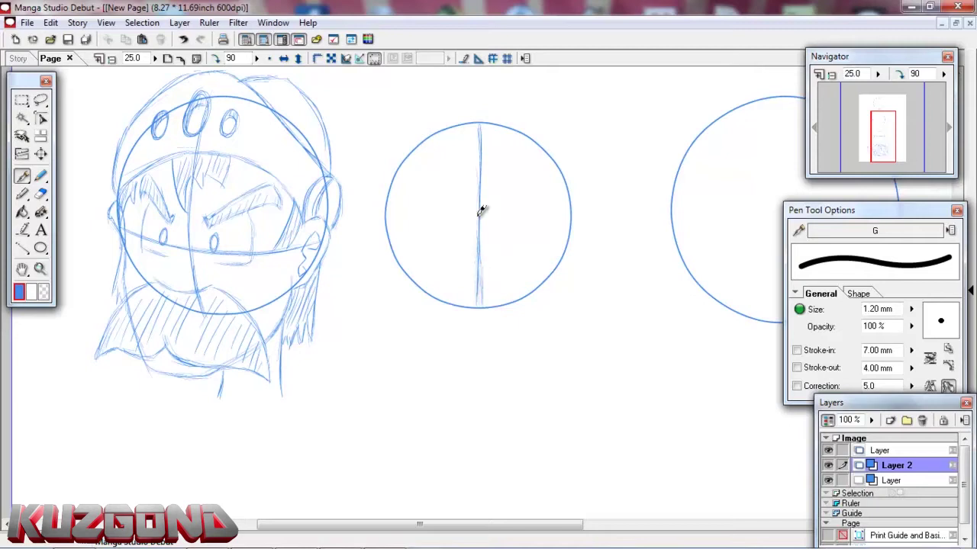
pyautogui.click(217, 59)
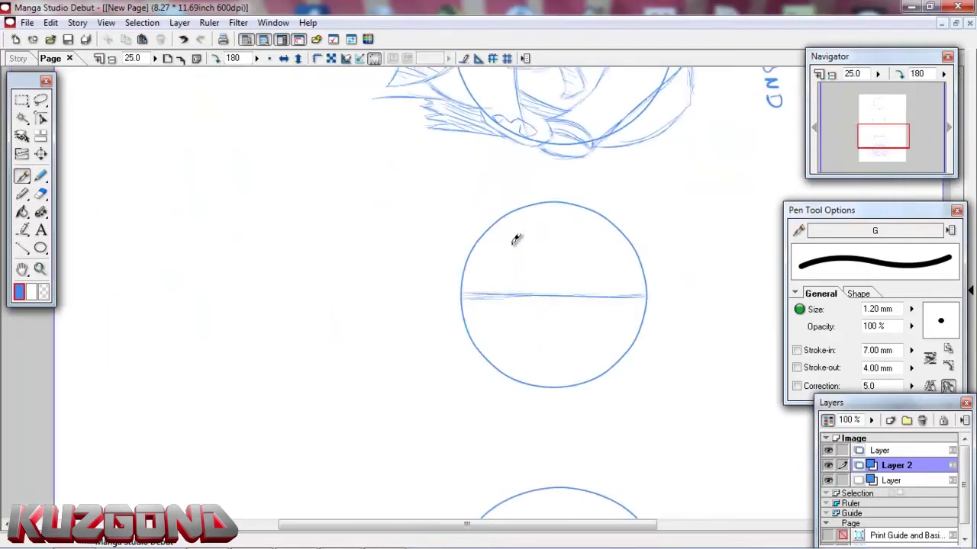
pyautogui.moveTo(522, 212); pyautogui.dragTo(521, 336)
pyautogui.moveTo(521, 240); pyautogui.dragTo(523, 379)
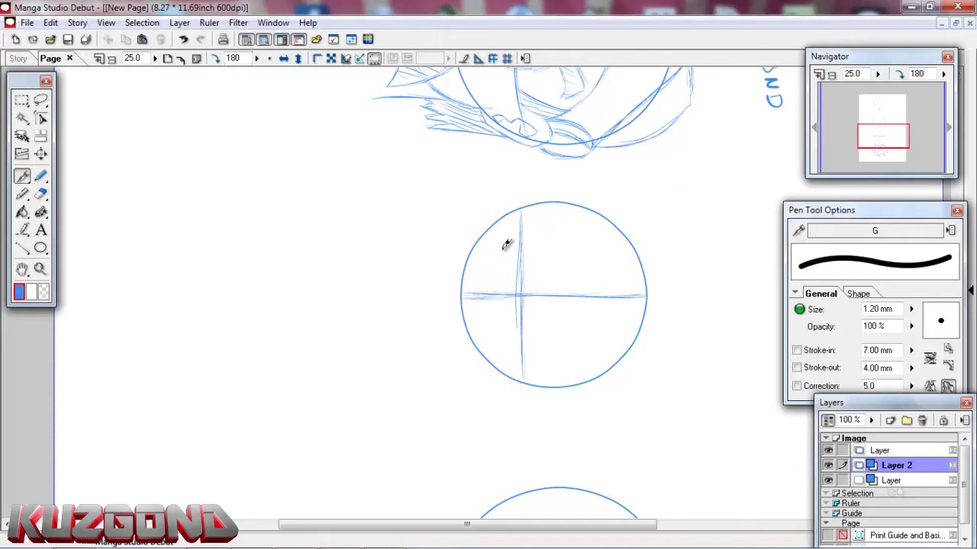
pyautogui.click(215, 59)
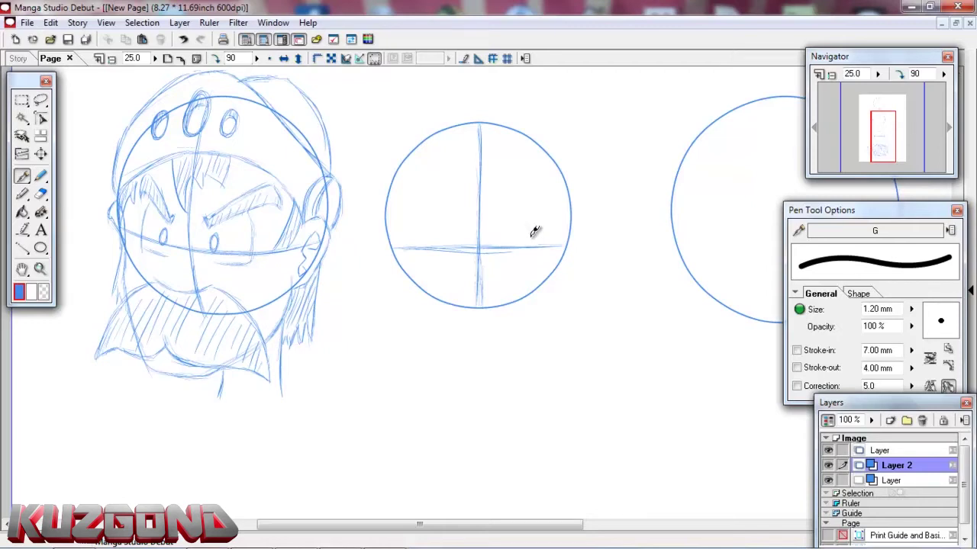
# Sketch two large rounded eyes with oval pupils on the eye line, one on each side of the center line.
pyautogui.moveTo(525, 220)
pyautogui.mouseDown()
pyautogui.moveTo(521, 258)
pyautogui.moveTo(528, 220)
pyautogui.mouseUp()
pyautogui.moveTo(432, 214)
pyautogui.mouseDown()
pyautogui.moveTo(434, 250)
pyautogui.moveTo(458, 259)
pyautogui.mouseUp()
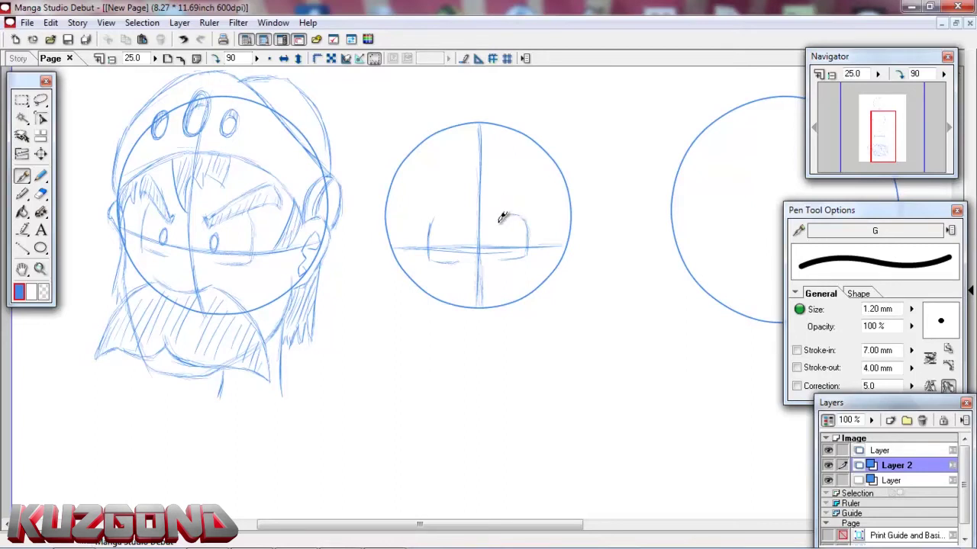
pyautogui.moveTo(505, 217); pyautogui.dragTo(501, 226)
pyautogui.moveTo(434, 216); pyautogui.dragTo(456, 217)
pyautogui.moveTo(438, 217); pyautogui.dragTo(453, 247)
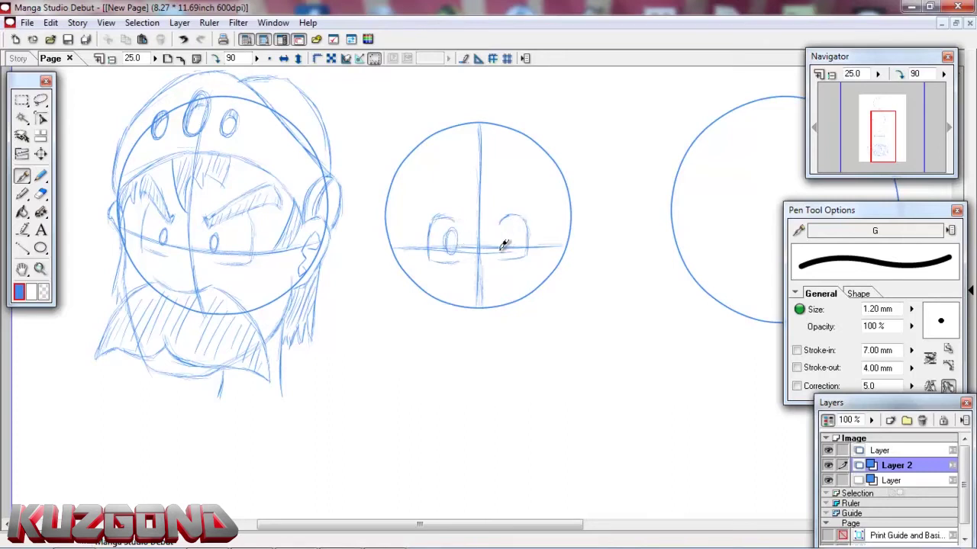
pyautogui.moveTo(504, 245)
pyautogui.mouseDown()
pyautogui.moveTo(509, 222)
pyautogui.moveTo(506, 252)
pyautogui.moveTo(505, 233)
pyautogui.mouseUp()
# Outline the cheeks and jaw below the second circle, tapering to a pointed chin, and add a small smiling mouth.
pyautogui.moveTo(394, 271)
pyautogui.mouseDown()
pyautogui.moveTo(442, 335)
pyautogui.moveTo(414, 320)
pyautogui.moveTo(460, 345)
pyautogui.mouseUp()
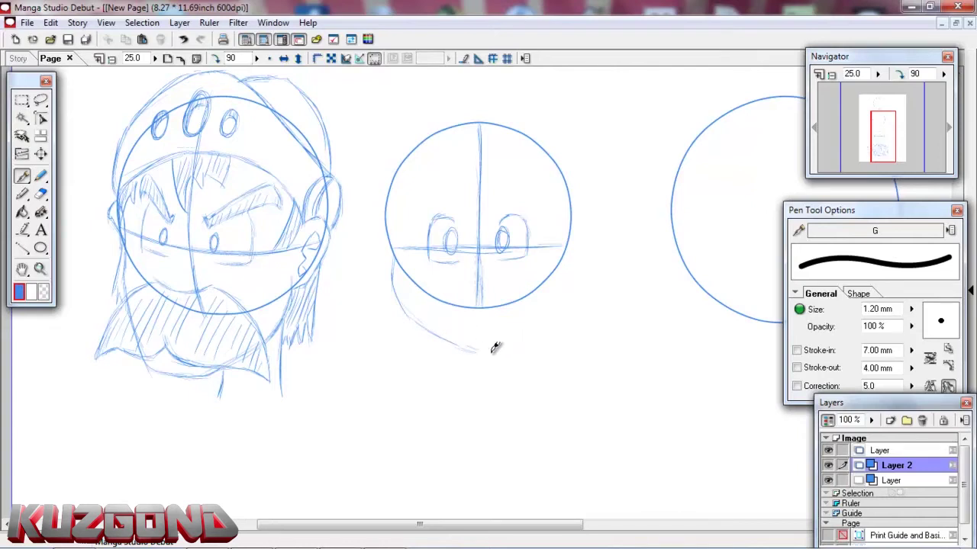
pyautogui.moveTo(487, 350)
pyautogui.mouseDown()
pyautogui.moveTo(555, 311)
pyautogui.moveTo(513, 341)
pyautogui.moveTo(558, 303)
pyautogui.mouseUp()
pyautogui.moveTo(567, 246); pyautogui.dragTo(559, 297)
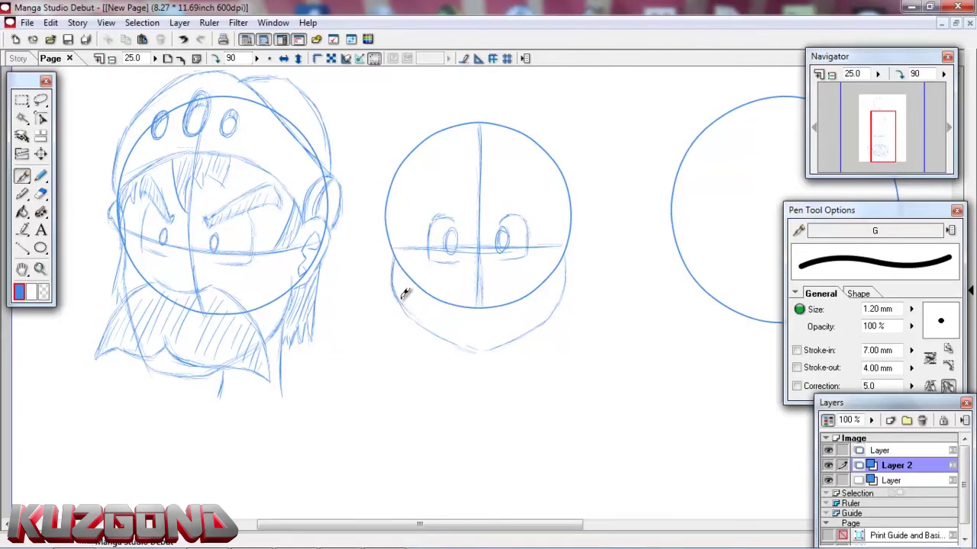
pyautogui.click(216, 59)
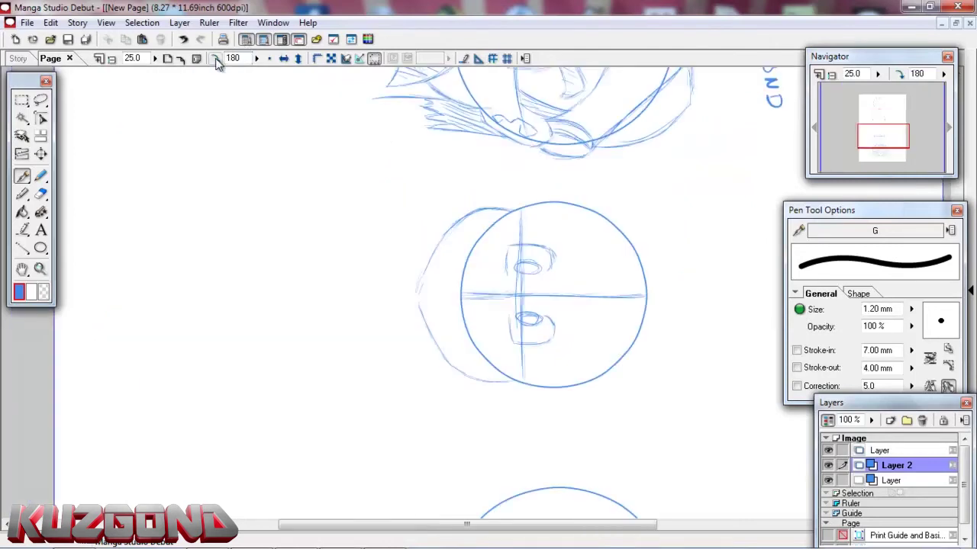
pyautogui.moveTo(452, 225); pyautogui.dragTo(427, 272)
pyautogui.moveTo(442, 239); pyautogui.dragTo(422, 278)
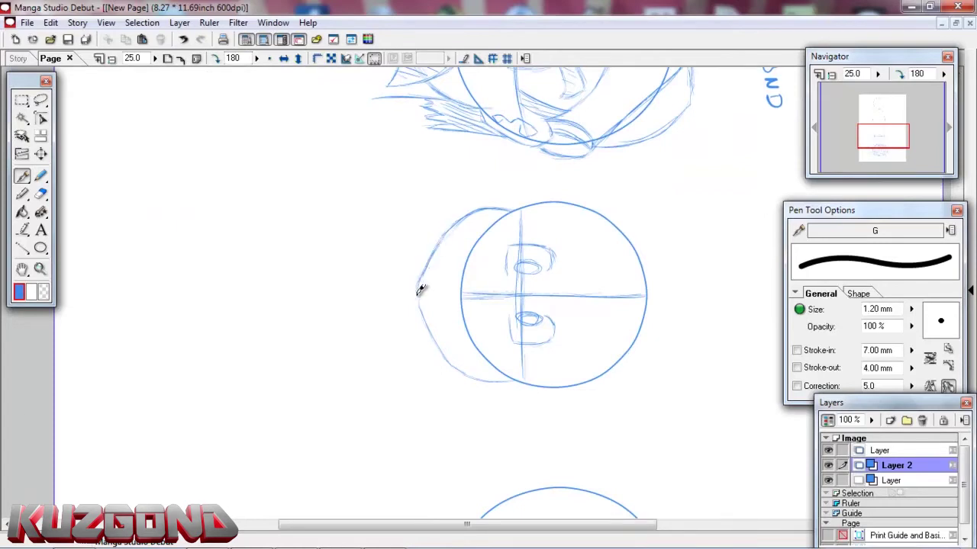
pyautogui.click(216, 59)
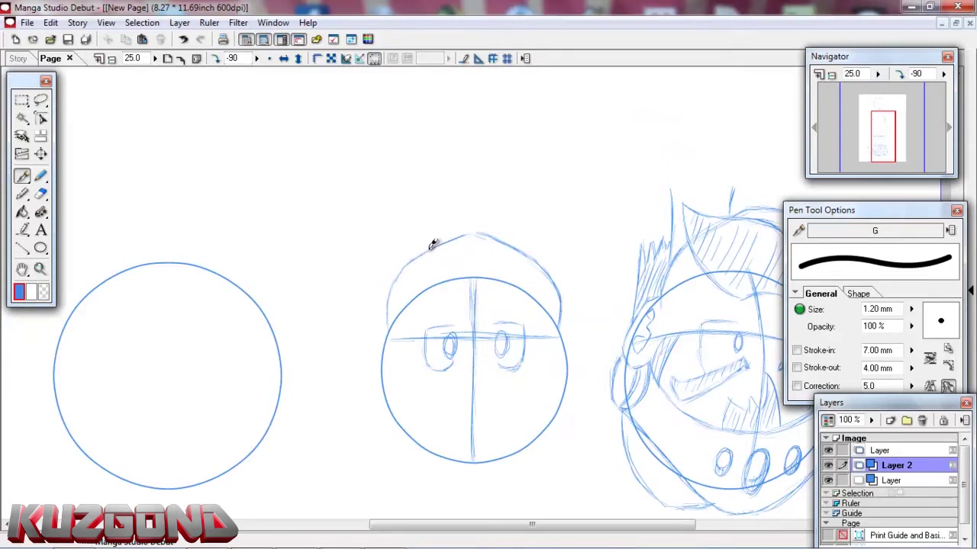
pyautogui.moveTo(398, 273); pyautogui.dragTo(387, 329)
pyautogui.click(216, 59)
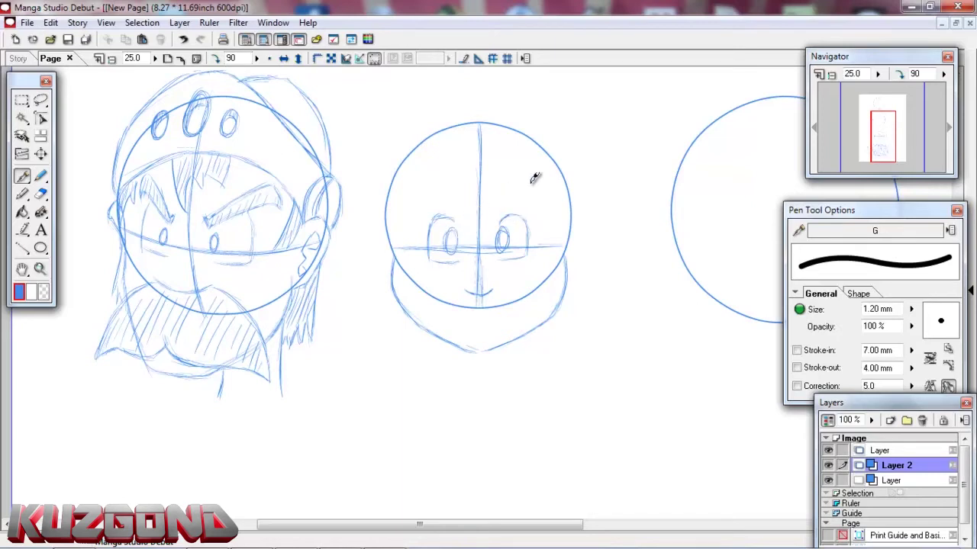
# Sketch raised, arched eyebrows with a peak above both eyes of the second head.
pyautogui.moveTo(493, 209); pyautogui.dragTo(528, 200)
pyautogui.moveTo(529, 202); pyautogui.dragTo(537, 213)
pyautogui.moveTo(506, 199); pyautogui.dragTo(515, 189)
pyautogui.moveTo(516, 197); pyautogui.dragTo(537, 200)
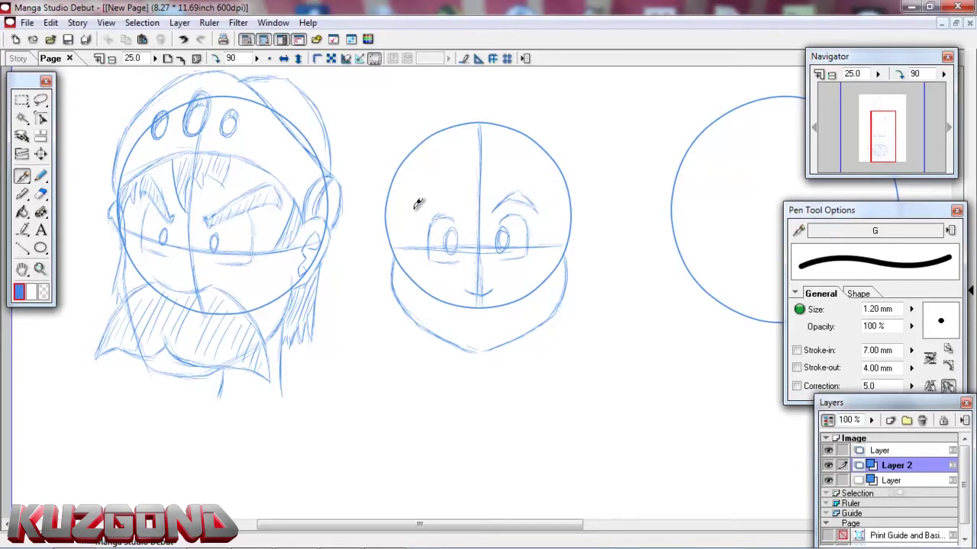
pyautogui.moveTo(423, 215); pyautogui.dragTo(443, 203)
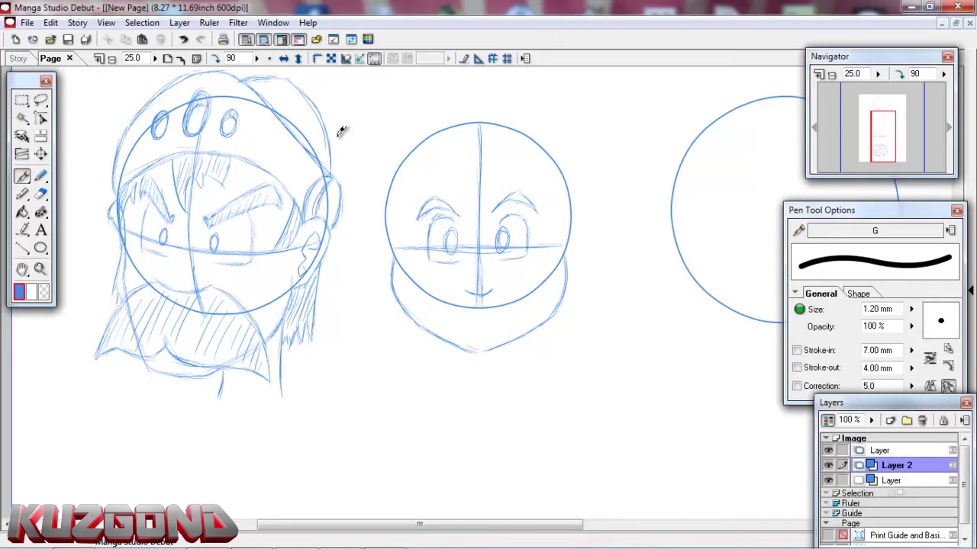
pyautogui.click(219, 59)
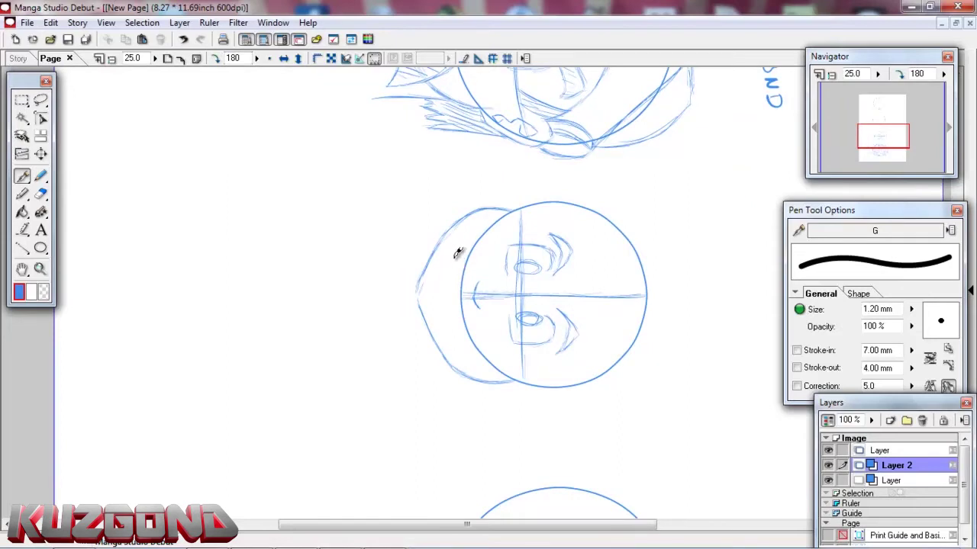
pyautogui.moveTo(451, 257); pyautogui.dragTo(449, 328)
pyautogui.click(40, 194)
pyautogui.moveTo(456, 252)
pyautogui.mouseDown()
pyautogui.moveTo(447, 321)
pyautogui.moveTo(445, 299)
pyautogui.mouseUp()
# Draw the second head's mouth as a wide, gently curved smile along the underside of its circle.
pyautogui.click(22, 175)
pyautogui.moveTo(463, 244); pyautogui.dragTo(460, 321)
# Sketch long, pointed elf ears on both sides of the second head, from eye level up and outward.
pyautogui.click(214, 61)
pyautogui.click(215, 61)
pyautogui.click(214, 61)
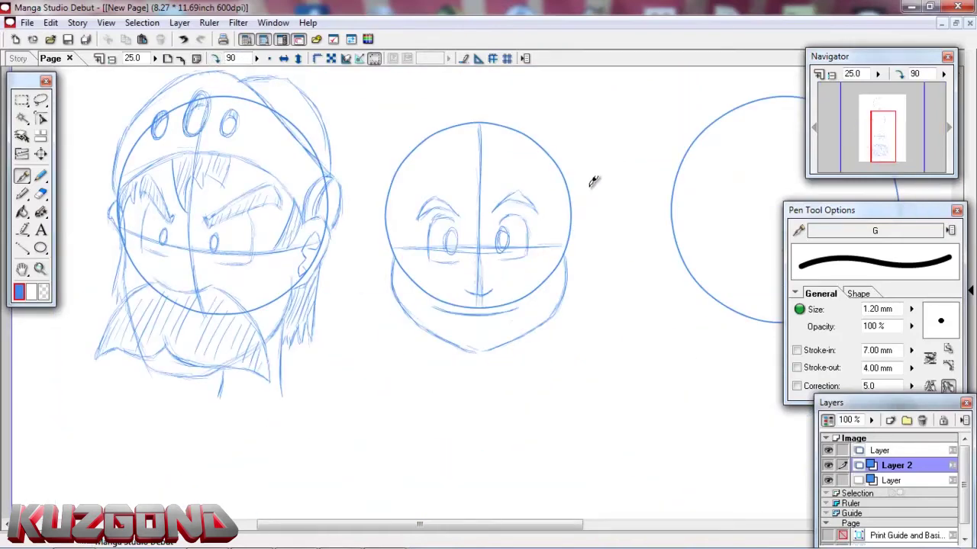
pyautogui.moveTo(578, 195)
pyautogui.mouseDown()
pyautogui.moveTo(602, 178)
pyautogui.moveTo(561, 215)
pyautogui.moveTo(609, 175)
pyautogui.moveTo(589, 241)
pyautogui.mouseUp()
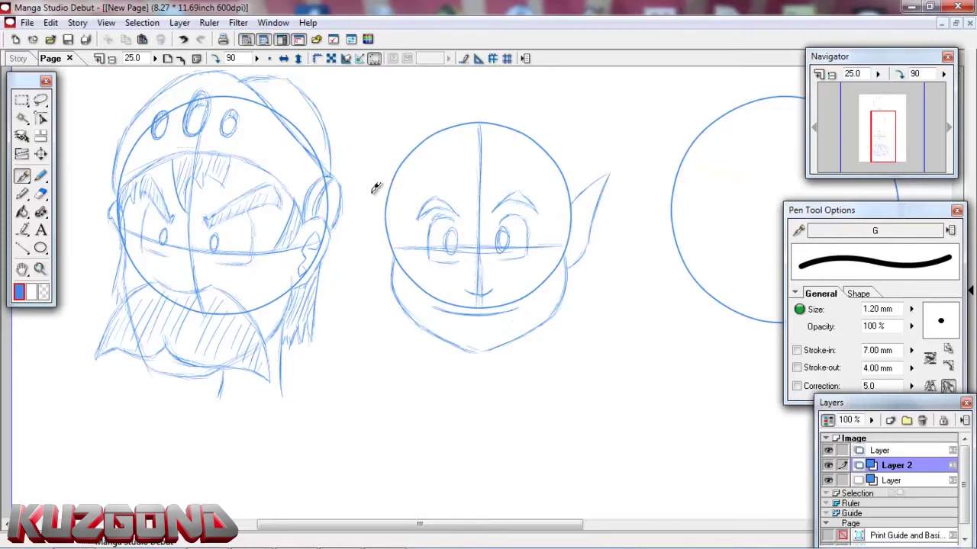
pyautogui.moveTo(352, 169); pyautogui.dragTo(381, 204)
pyautogui.moveTo(361, 181); pyautogui.dragTo(365, 233)
pyautogui.moveTo(356, 174); pyautogui.dragTo(369, 230)
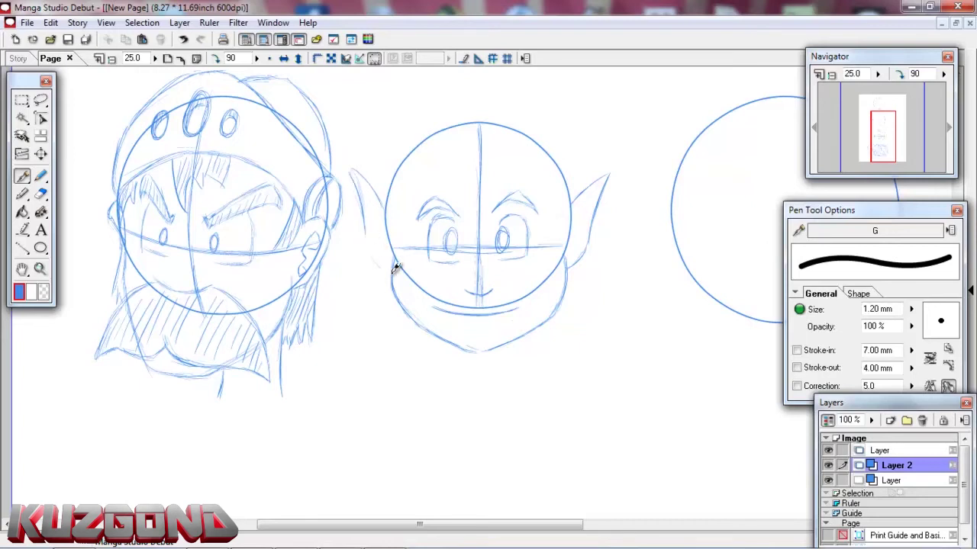
pyautogui.moveTo(391, 267)
pyautogui.mouseDown()
pyautogui.moveTo(364, 213)
pyautogui.moveTo(390, 272)
pyautogui.moveTo(366, 212)
pyautogui.mouseUp()
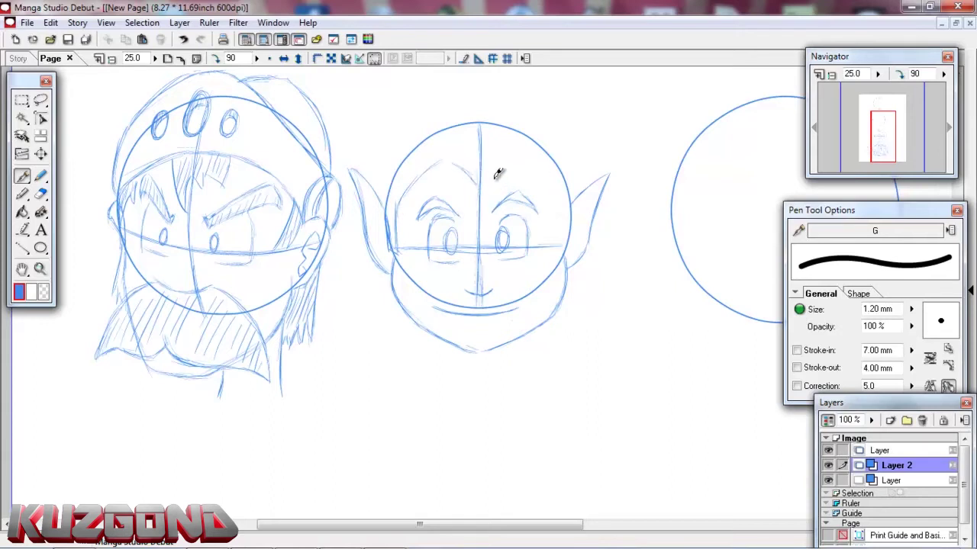
# Complete the second head's peaked hairline above the eyebrows and outline the hair just outside the top of its circle.
pyautogui.moveTo(487, 177)
pyautogui.mouseDown()
pyautogui.moveTo(521, 160)
pyautogui.moveTo(509, 165)
pyautogui.moveTo(567, 167)
pyautogui.moveTo(517, 160)
pyautogui.moveTo(562, 202)
pyautogui.mouseUp()
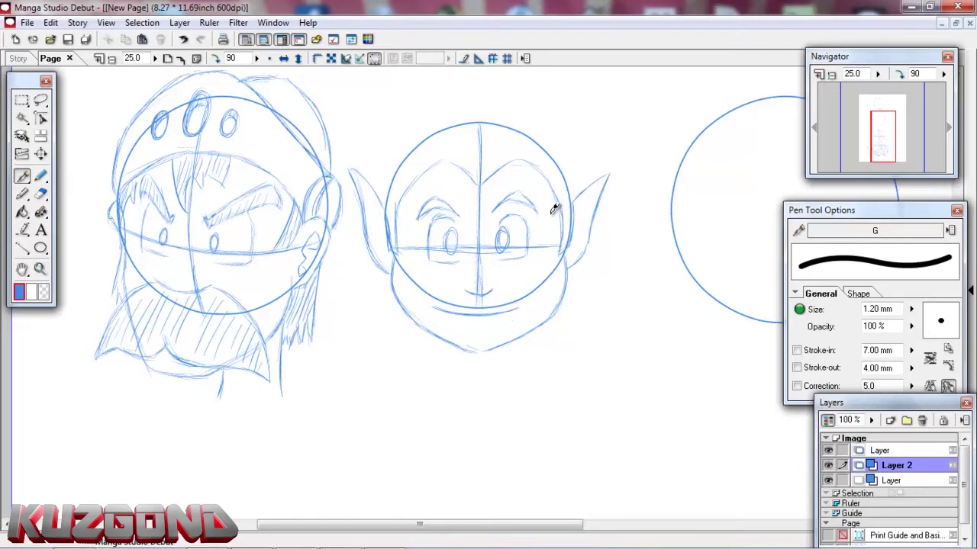
pyautogui.moveTo(462, 118)
pyautogui.mouseDown()
pyautogui.moveTo(425, 127)
pyautogui.moveTo(390, 175)
pyautogui.mouseUp()
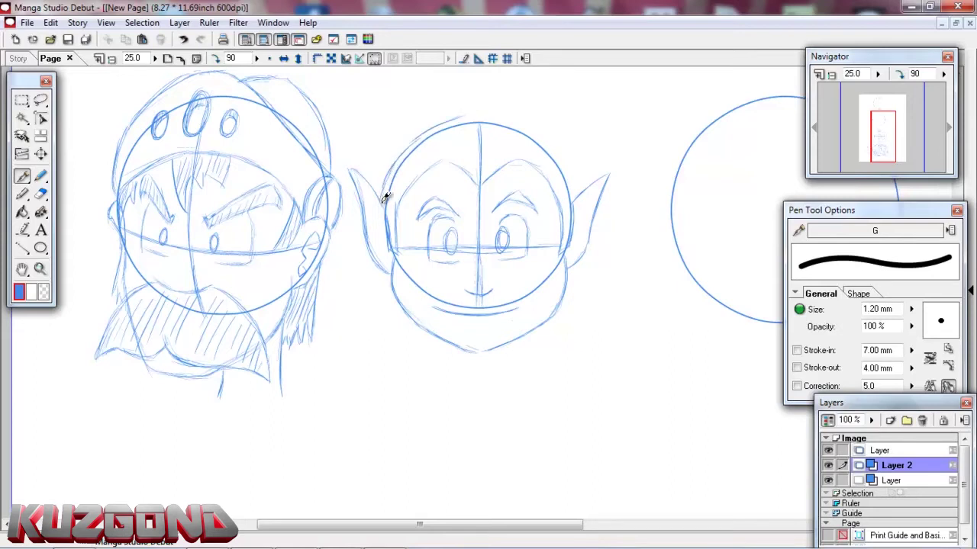
pyautogui.moveTo(476, 109)
pyautogui.mouseDown()
pyautogui.moveTo(512, 115)
pyautogui.moveTo(502, 115)
pyautogui.moveTo(542, 140)
pyautogui.moveTo(537, 131)
pyautogui.moveTo(577, 187)
pyautogui.mouseUp()
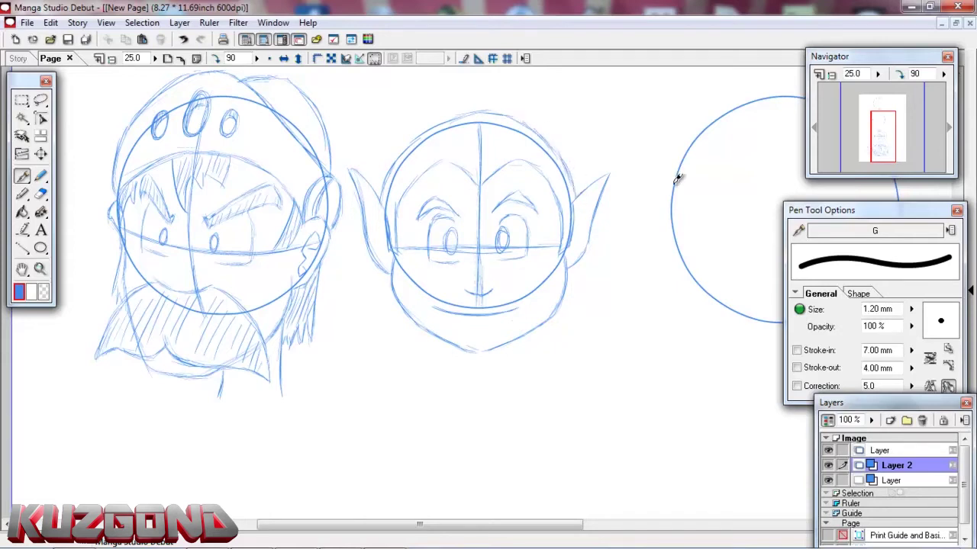
# Sketch a tall, rounded ponytail curling to a point on top of the second head, with a small hair tie at its base.
pyautogui.moveTo(876, 136); pyautogui.dragTo(867, 151)
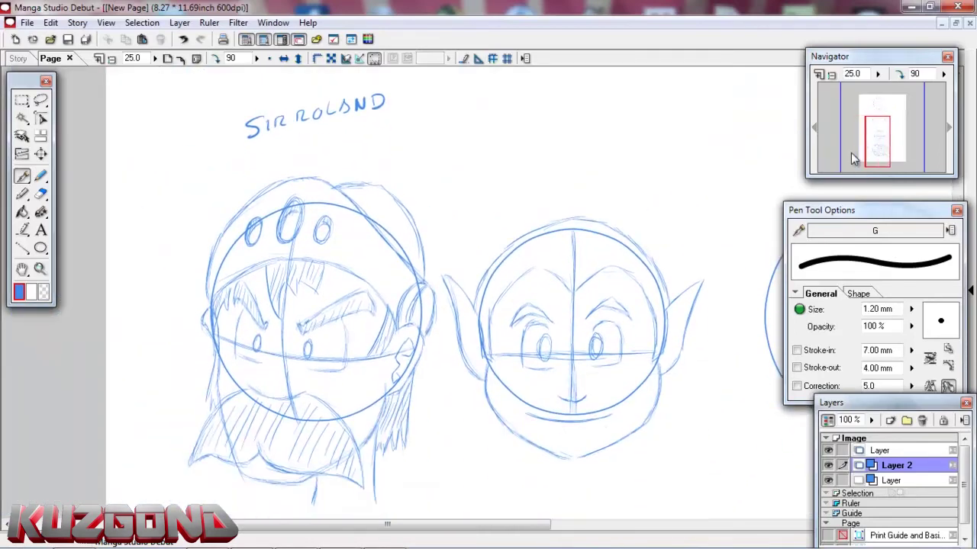
pyautogui.moveTo(557, 122)
pyautogui.mouseDown()
pyautogui.moveTo(534, 215)
pyautogui.moveTo(549, 220)
pyautogui.mouseUp()
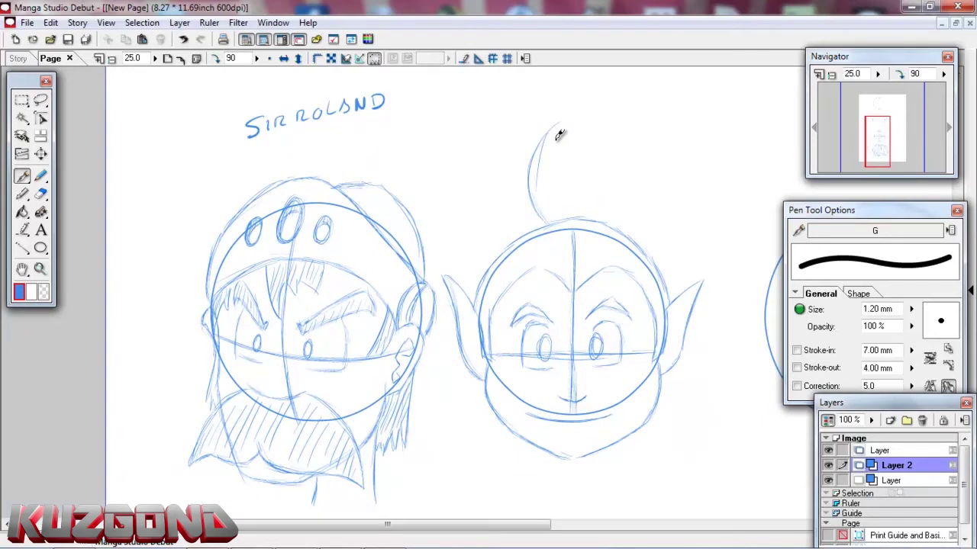
pyautogui.moveTo(545, 131)
pyautogui.mouseDown()
pyautogui.moveTo(599, 114)
pyautogui.moveTo(580, 116)
pyautogui.moveTo(629, 139)
pyautogui.mouseUp()
pyautogui.moveTo(593, 109)
pyautogui.mouseDown()
pyautogui.moveTo(642, 145)
pyautogui.moveTo(671, 202)
pyautogui.moveTo(686, 198)
pyautogui.moveTo(653, 247)
pyautogui.mouseUp()
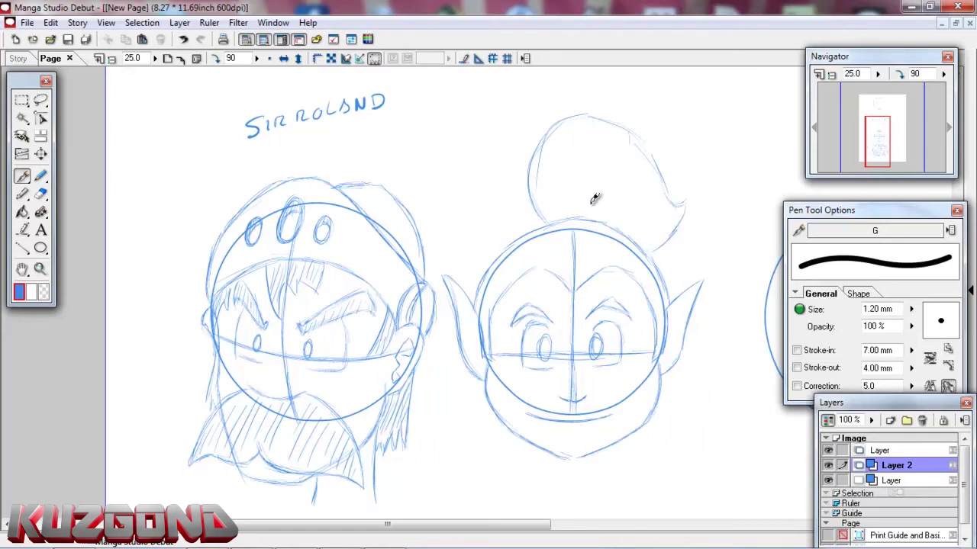
pyautogui.moveTo(567, 214)
pyautogui.mouseDown()
pyautogui.moveTo(589, 205)
pyautogui.moveTo(578, 203)
pyautogui.mouseUp()
# Draw two short, outward-curving neck lines beneath the second head's chin.
pyautogui.moveTo(862, 126); pyautogui.dragTo(887, 137)
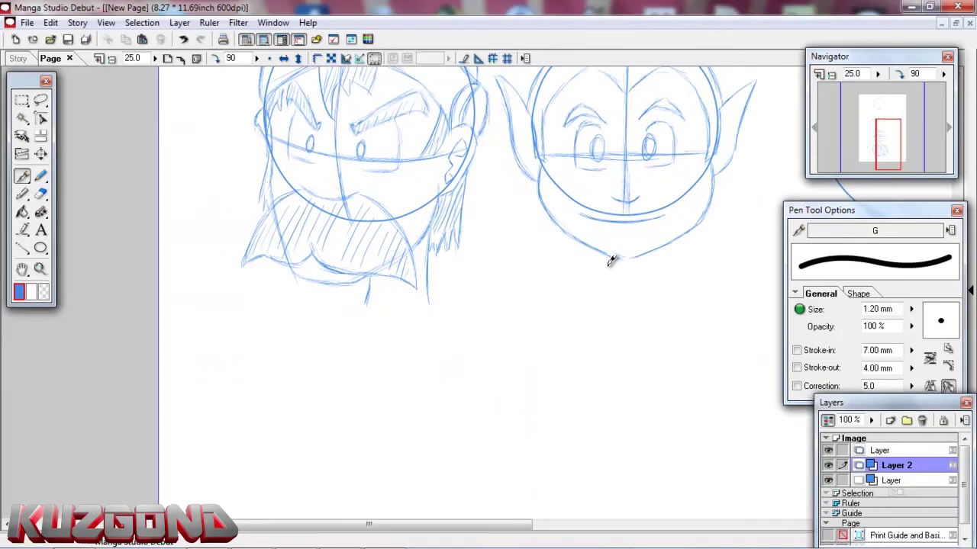
pyautogui.moveTo(601, 254); pyautogui.dragTo(598, 282)
pyautogui.moveTo(651, 254); pyautogui.dragTo(663, 286)
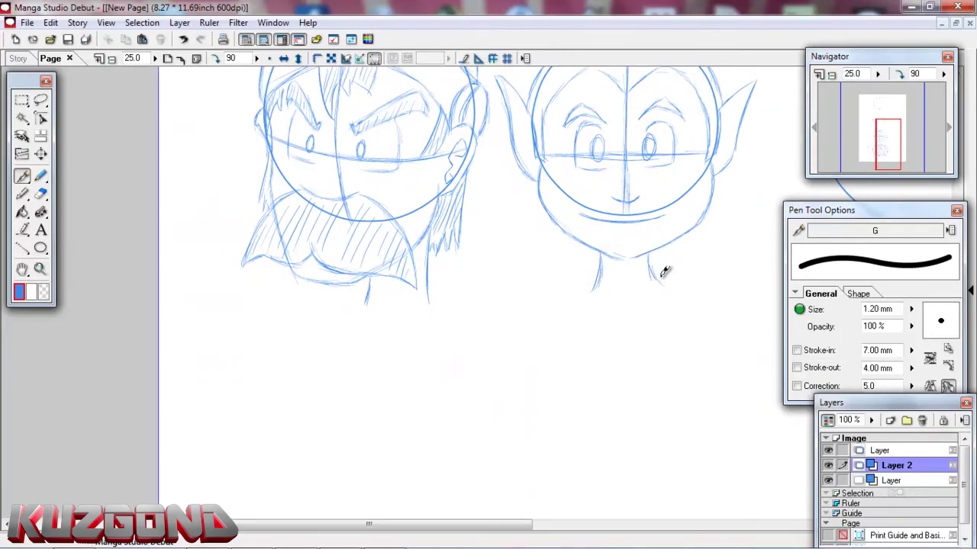
# Handwrite TITOLIVIO above the second head's ponytail, erase the last O and extend the name so it ends in OFF.
pyautogui.moveTo(883, 132)
pyautogui.mouseDown()
pyautogui.moveTo(884, 122)
pyautogui.moveTo(887, 137)
pyautogui.moveTo(872, 140)
pyautogui.moveTo(880, 142)
pyautogui.moveTo(877, 127)
pyautogui.moveTo(857, 132)
pyautogui.moveTo(866, 140)
pyautogui.mouseUp()
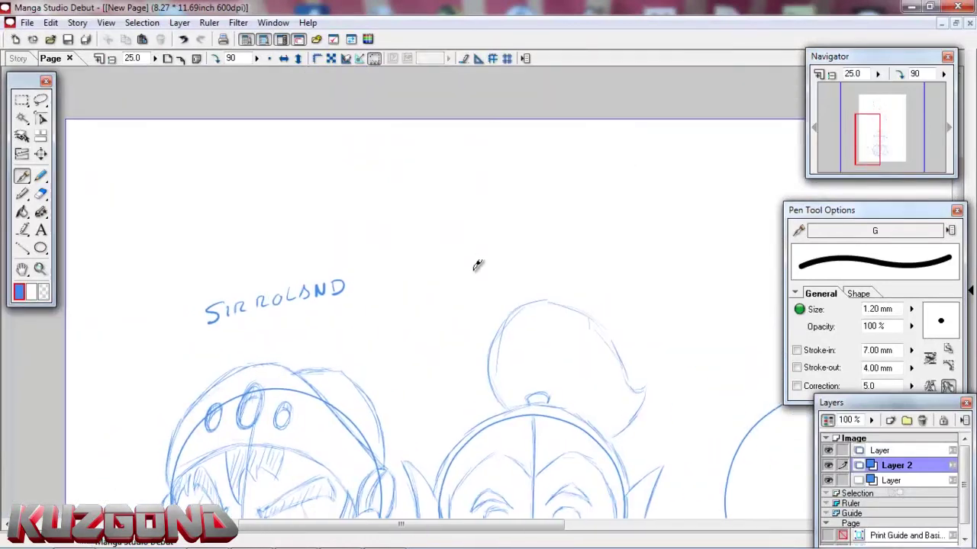
pyautogui.moveTo(479, 260)
pyautogui.mouseDown()
pyautogui.moveTo(479, 272)
pyautogui.moveTo(498, 256)
pyautogui.mouseUp()
pyautogui.moveTo(490, 258)
pyautogui.mouseDown()
pyautogui.moveTo(490, 271)
pyautogui.moveTo(531, 258)
pyautogui.mouseUp()
pyautogui.moveTo(536, 243); pyautogui.dragTo(570, 241)
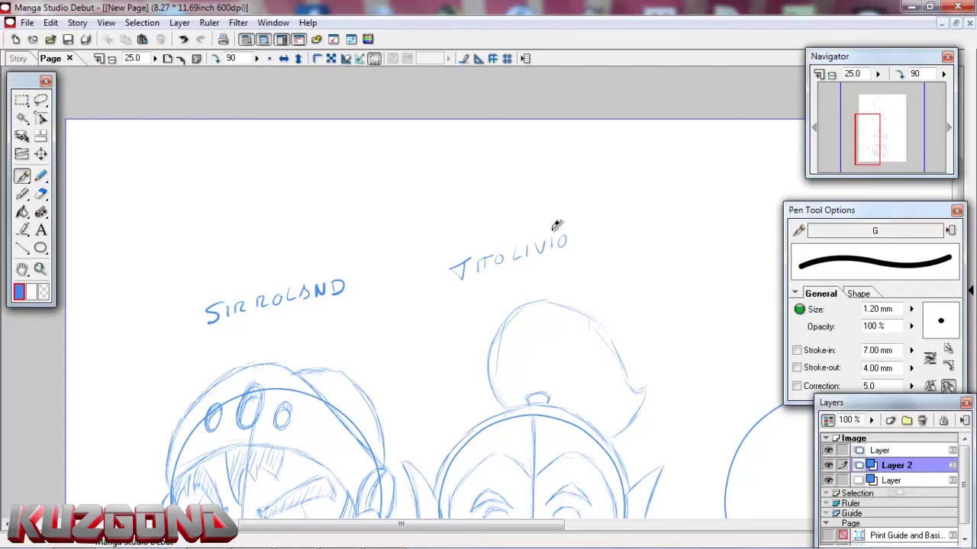
pyautogui.click(41, 194)
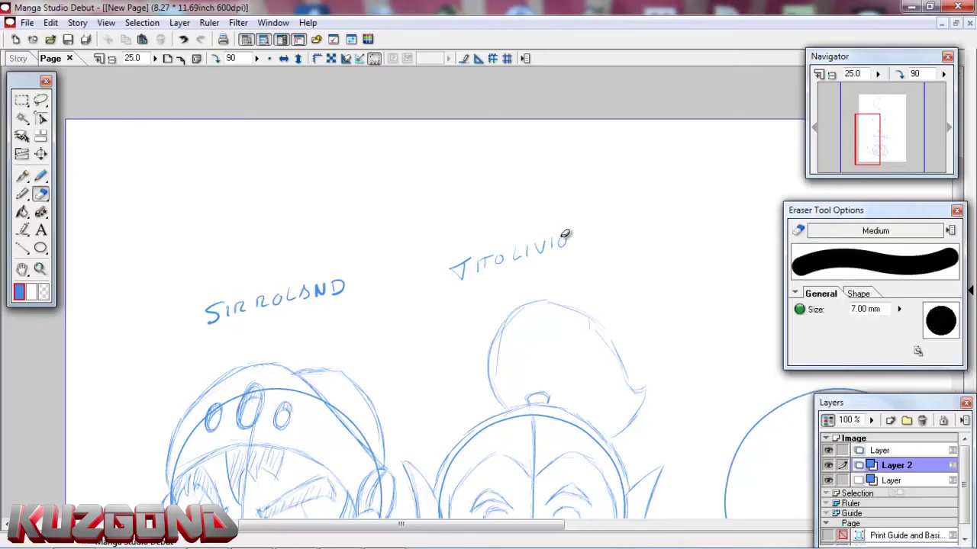
pyautogui.click(41, 177)
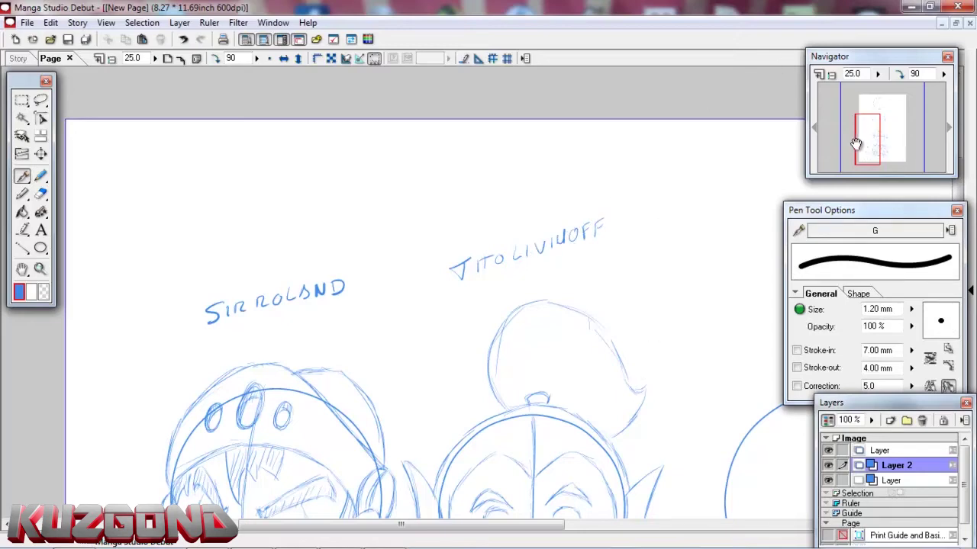
pyautogui.moveTo(861, 145); pyautogui.dragTo(889, 131)
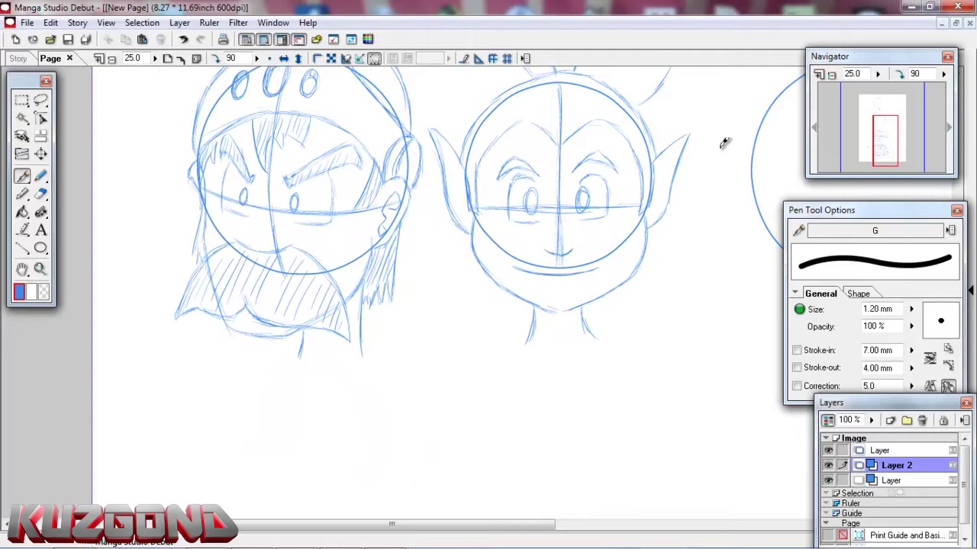
pyautogui.moveTo(879, 131); pyautogui.dragTo(873, 128)
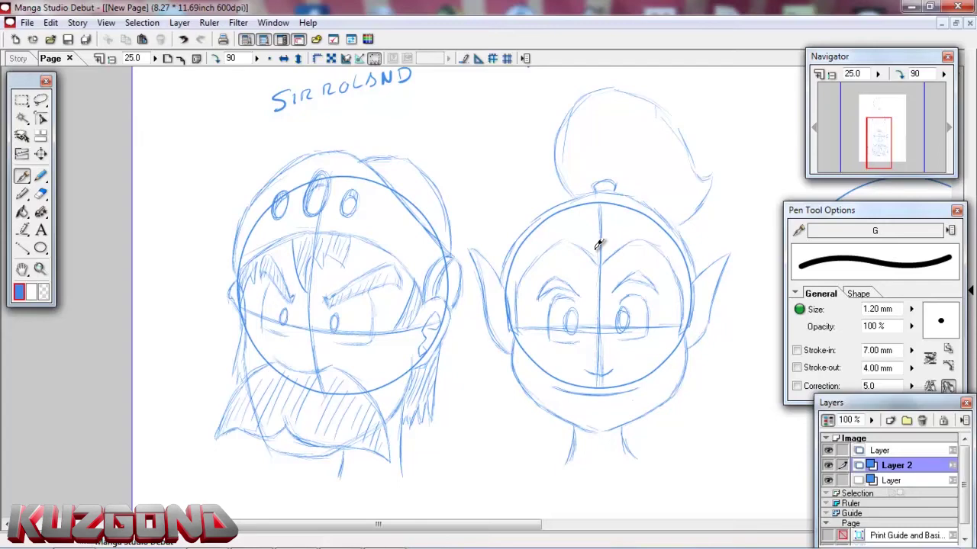
pyautogui.moveTo(875, 140)
pyautogui.mouseDown()
pyautogui.moveTo(883, 145)
pyautogui.moveTo(879, 135)
pyautogui.mouseUp()
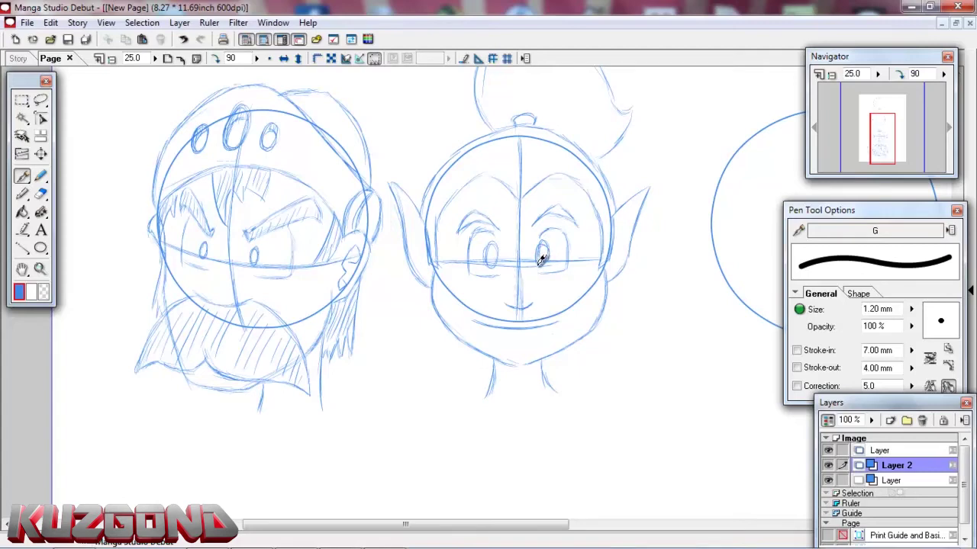
pyautogui.moveTo(873, 120)
pyautogui.mouseDown()
pyautogui.moveTo(872, 156)
pyautogui.moveTo(880, 136)
pyautogui.mouseUp()
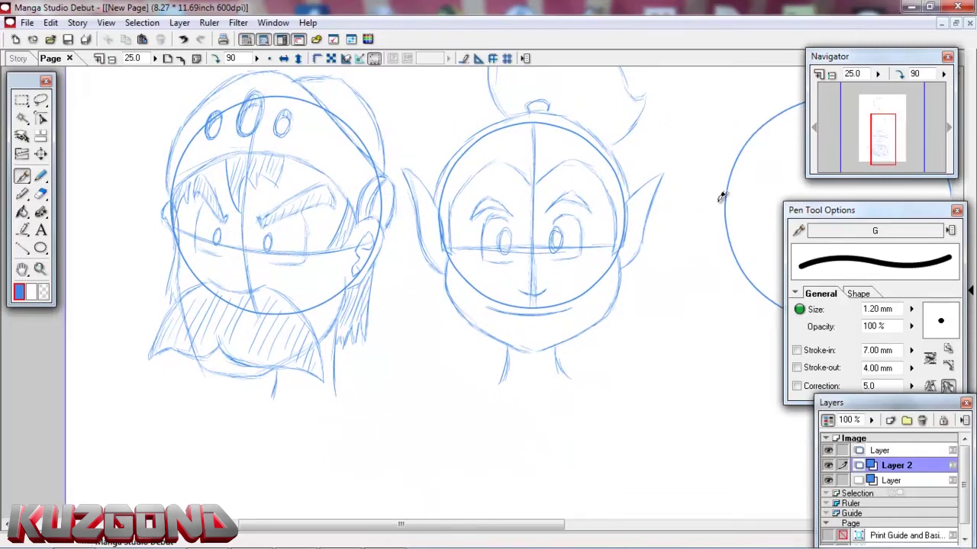
# Draw a vertical center line and a horizontal eye line below the middle of the third circle.
pyautogui.moveTo(883, 131)
pyautogui.mouseDown()
pyautogui.moveTo(878, 120)
pyautogui.moveTo(884, 149)
pyautogui.moveTo(874, 106)
pyautogui.moveTo(876, 116)
pyautogui.mouseUp()
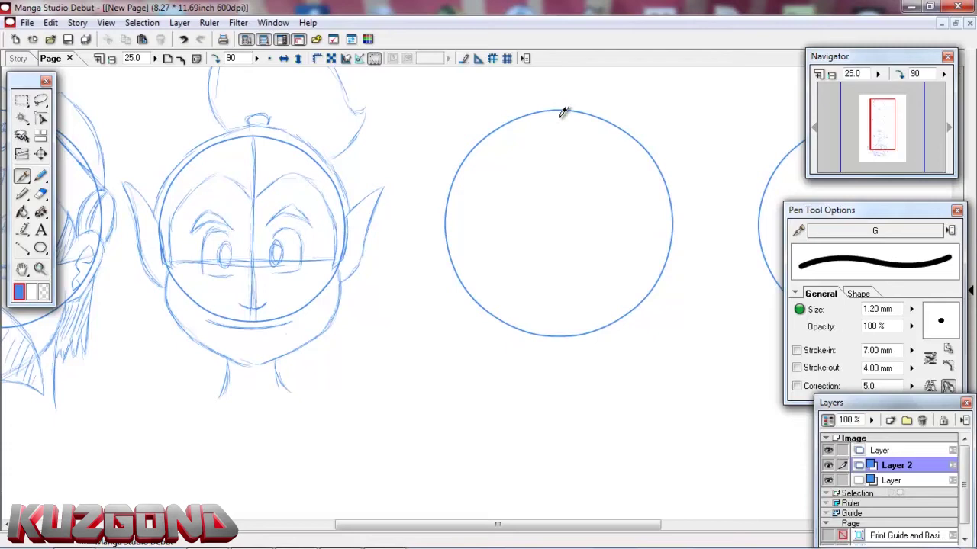
pyautogui.moveTo(565, 104); pyautogui.dragTo(562, 305)
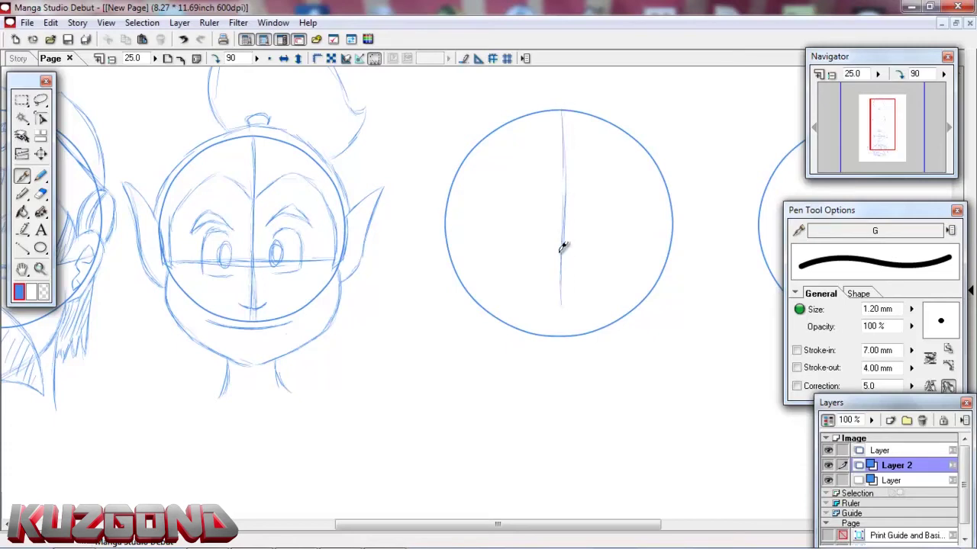
pyautogui.moveTo(563, 113); pyautogui.dragTo(564, 245)
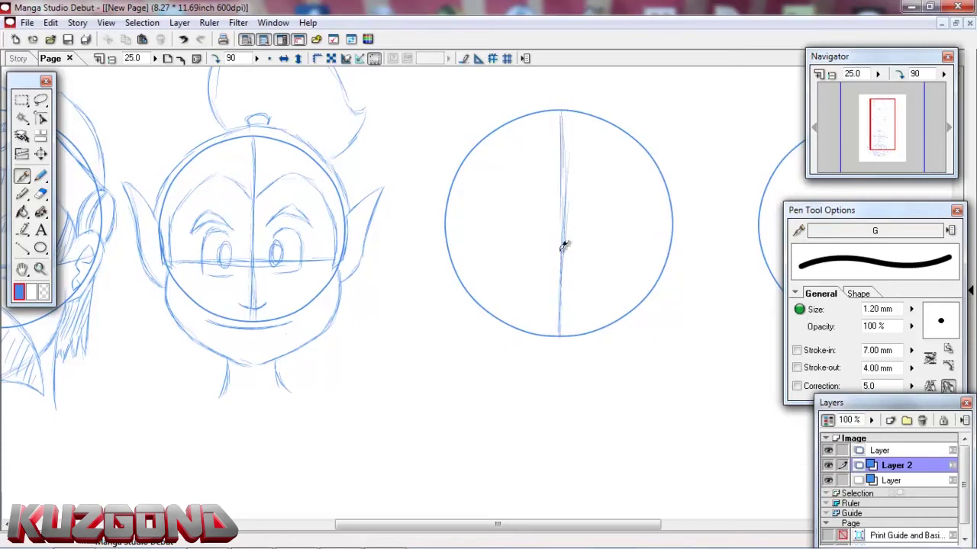
pyautogui.click(216, 58)
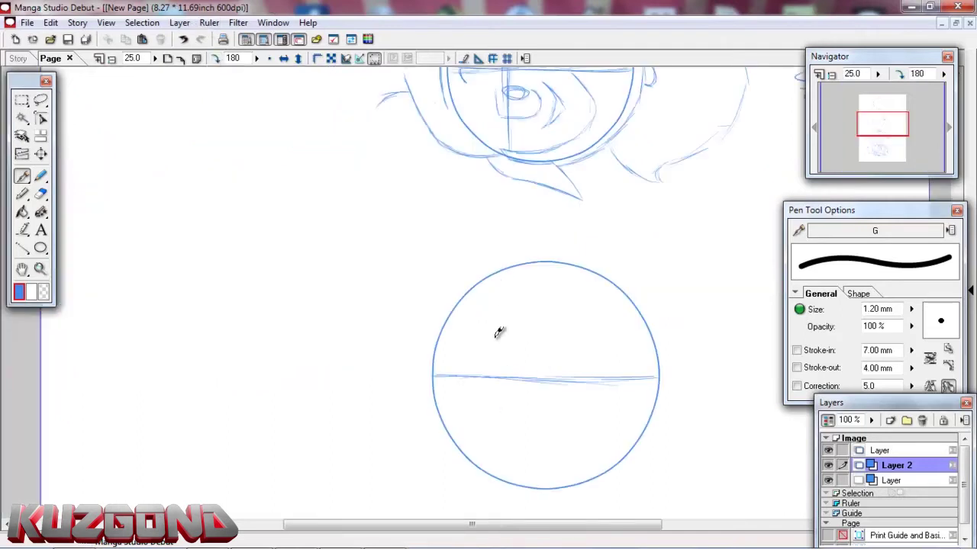
pyautogui.moveTo(506, 271); pyautogui.dragTo(502, 467)
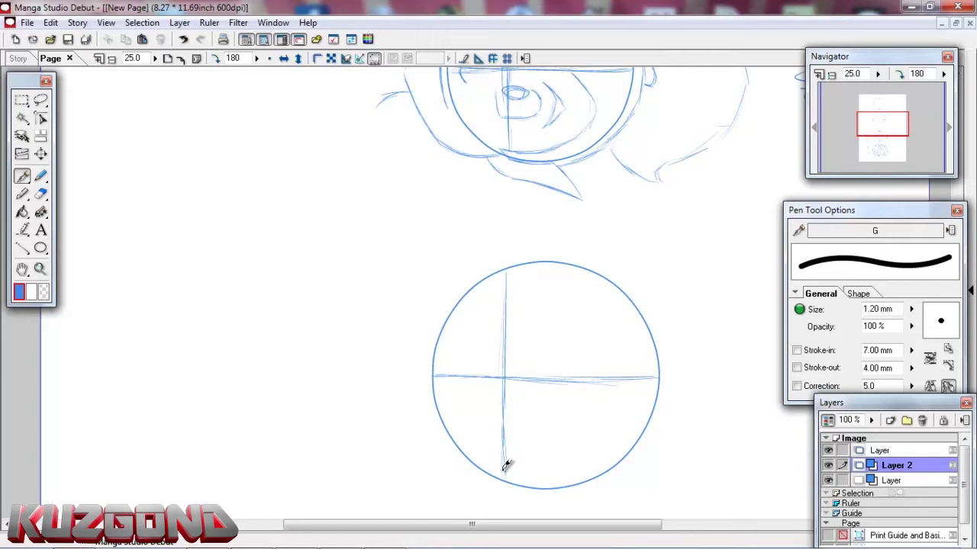
pyautogui.moveTo(510, 267); pyautogui.dragTo(503, 474)
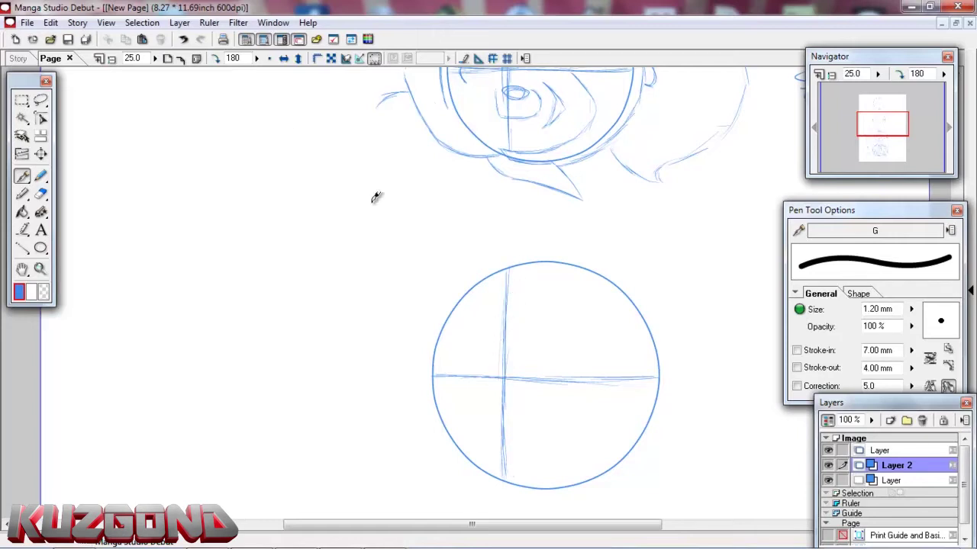
# Sketch a thick, angry eyebrow right of the third head's center line, slanting down toward the nose with a jagged outer end.
pyautogui.click(215, 60)
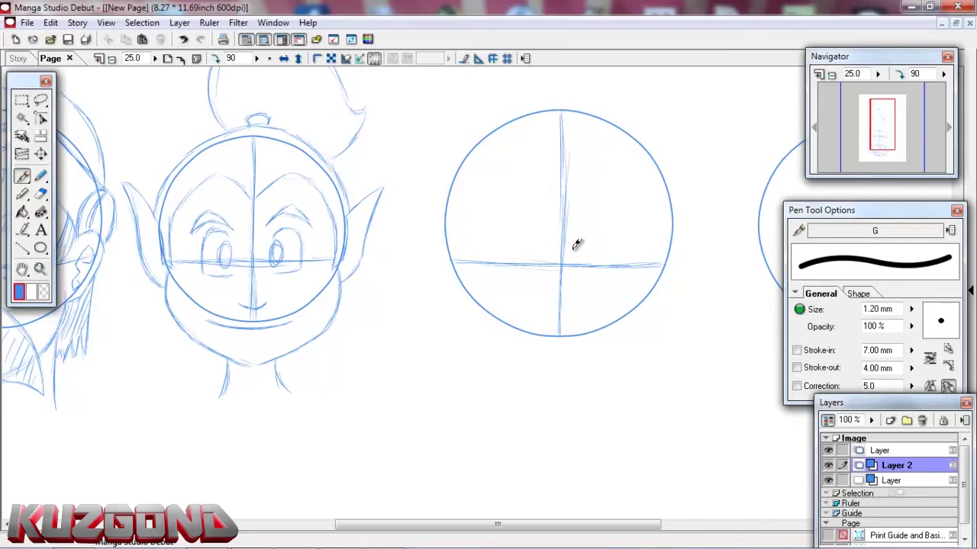
pyautogui.moveTo(571, 242); pyautogui.dragTo(583, 251)
pyautogui.moveTo(576, 253); pyautogui.dragTo(645, 218)
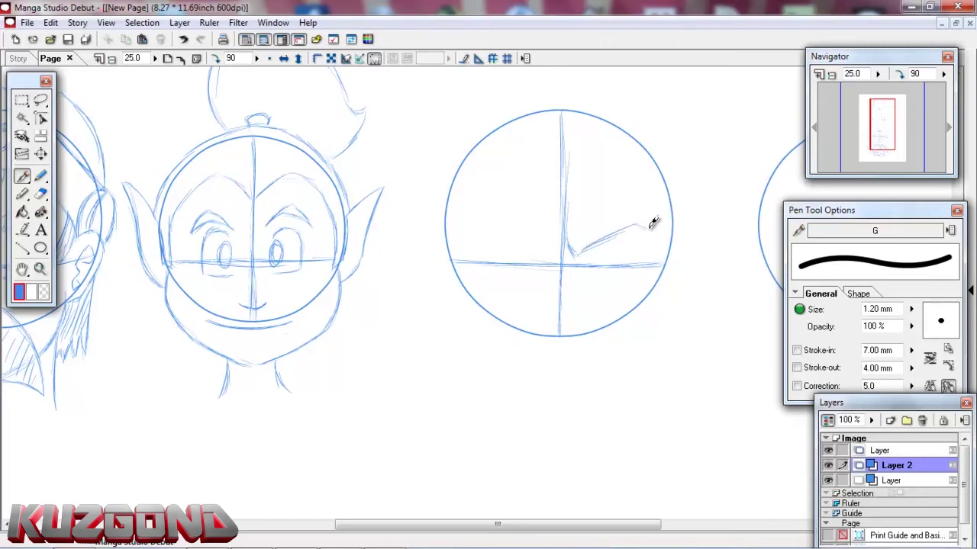
pyautogui.moveTo(657, 216); pyautogui.dragTo(648, 198)
pyautogui.moveTo(578, 249)
pyautogui.mouseDown()
pyautogui.moveTo(618, 227)
pyautogui.moveTo(596, 242)
pyautogui.moveTo(638, 222)
pyautogui.moveTo(627, 226)
pyautogui.moveTo(652, 226)
pyautogui.moveTo(652, 192)
pyautogui.mouseUp()
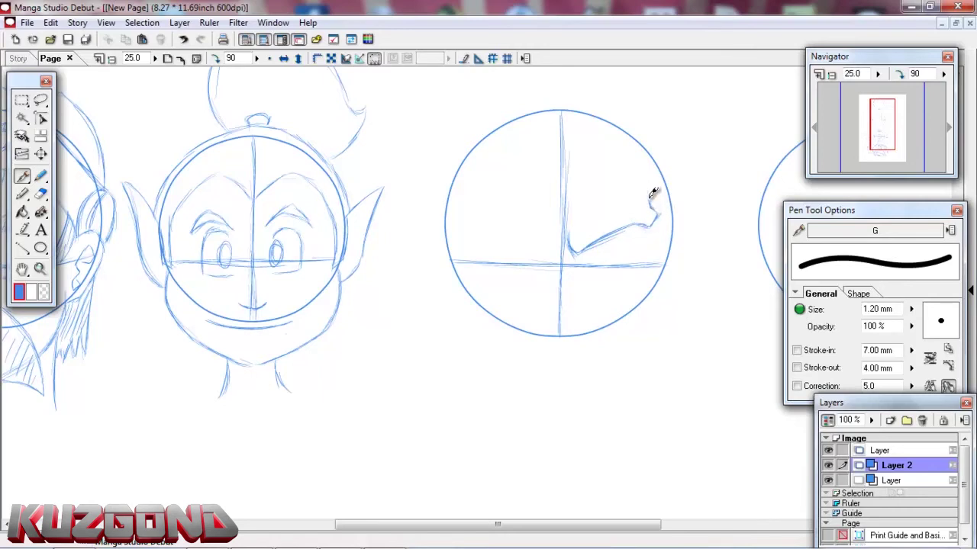
pyautogui.moveTo(590, 220); pyautogui.dragTo(611, 207)
# Sketch the matching angry eyebrow on the other side of the third head's center line.
pyautogui.click(216, 59)
pyautogui.click(216, 59)
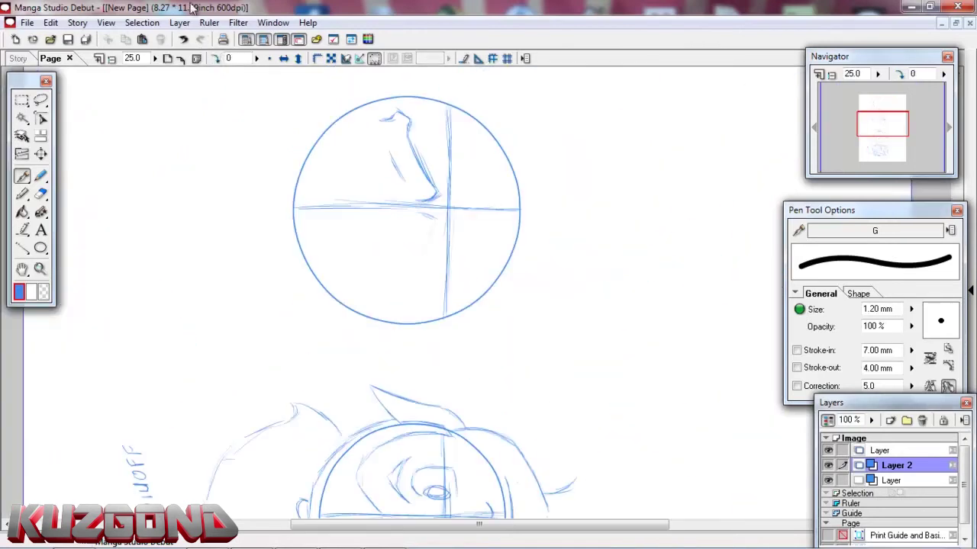
pyautogui.moveTo(435, 213); pyautogui.dragTo(414, 270)
pyautogui.moveTo(435, 220)
pyautogui.mouseDown()
pyautogui.moveTo(418, 287)
pyautogui.moveTo(402, 283)
pyautogui.mouseUp()
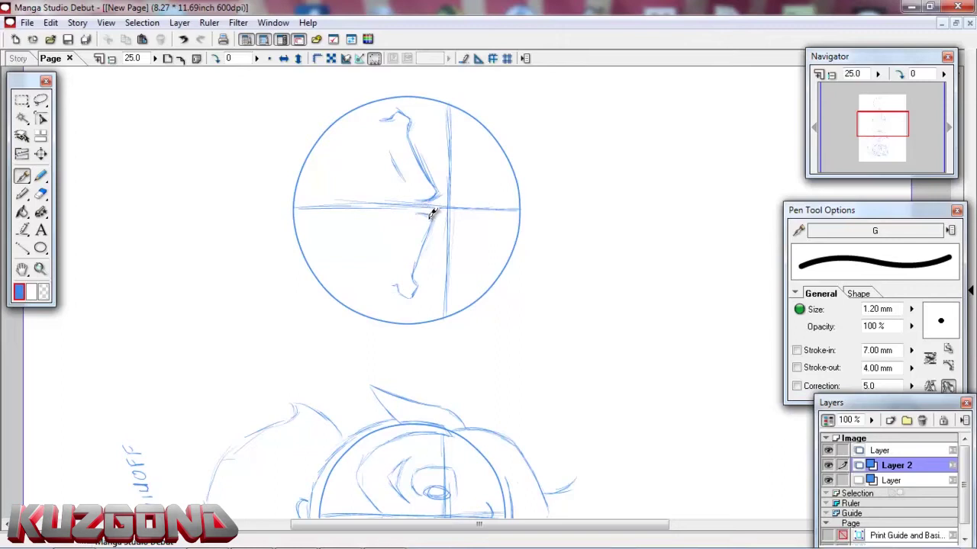
pyautogui.moveTo(432, 223); pyautogui.dragTo(419, 291)
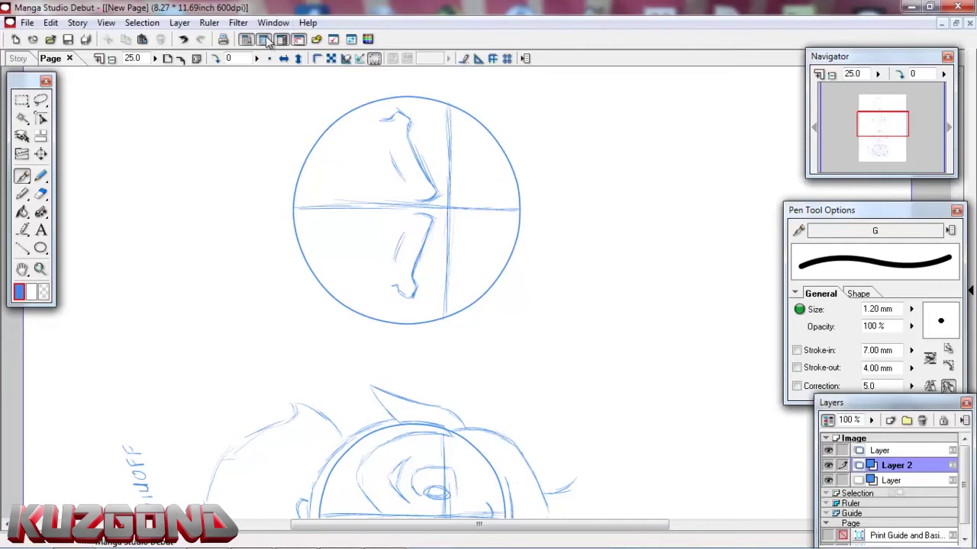
# Draw narrow glaring eyes with round pupils beneath the third head's eyebrows, and a shallow arched line below the eye line.
pyautogui.click(216, 59)
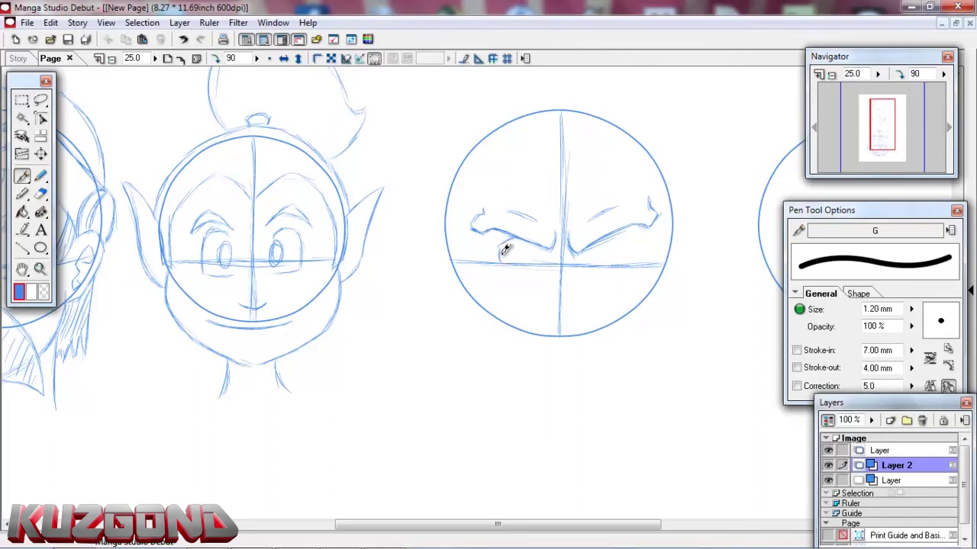
pyautogui.moveTo(500, 252); pyautogui.dragTo(538, 259)
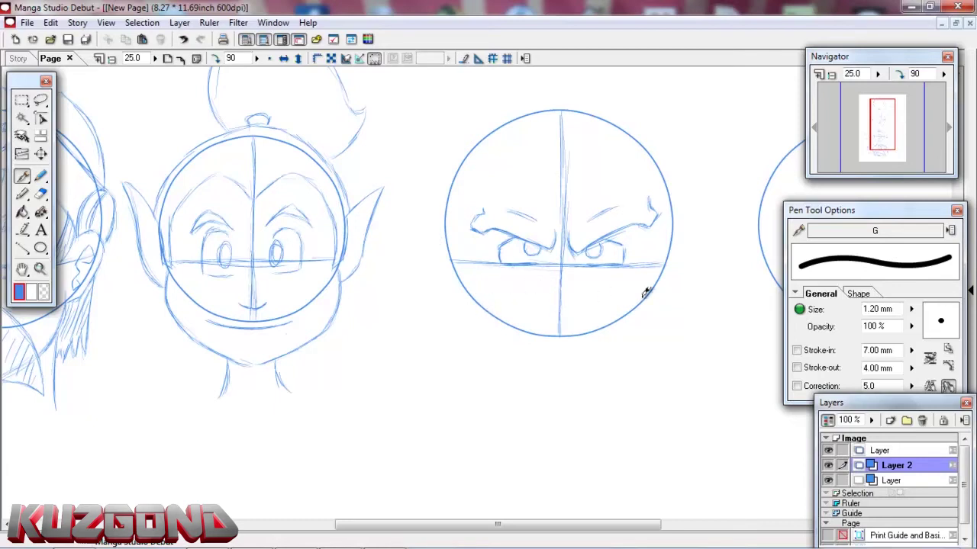
pyautogui.moveTo(507, 289); pyautogui.dragTo(586, 279)
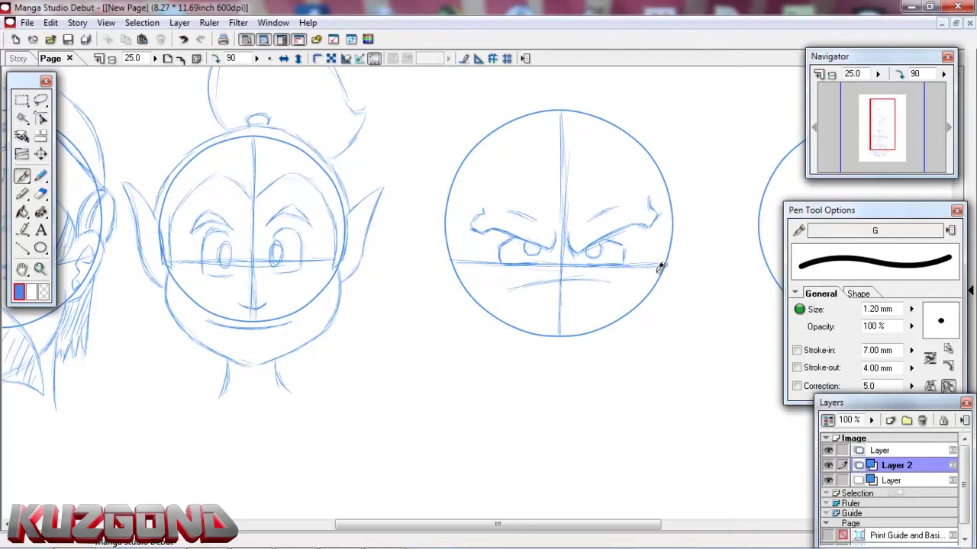
# Outline the third head's wide muzzle, with rounded upper corners beneath the eyes and a broad rounded base below the circle.
pyautogui.moveTo(615, 282)
pyautogui.mouseDown()
pyautogui.moveTo(639, 269)
pyautogui.moveTo(657, 296)
pyautogui.mouseUp()
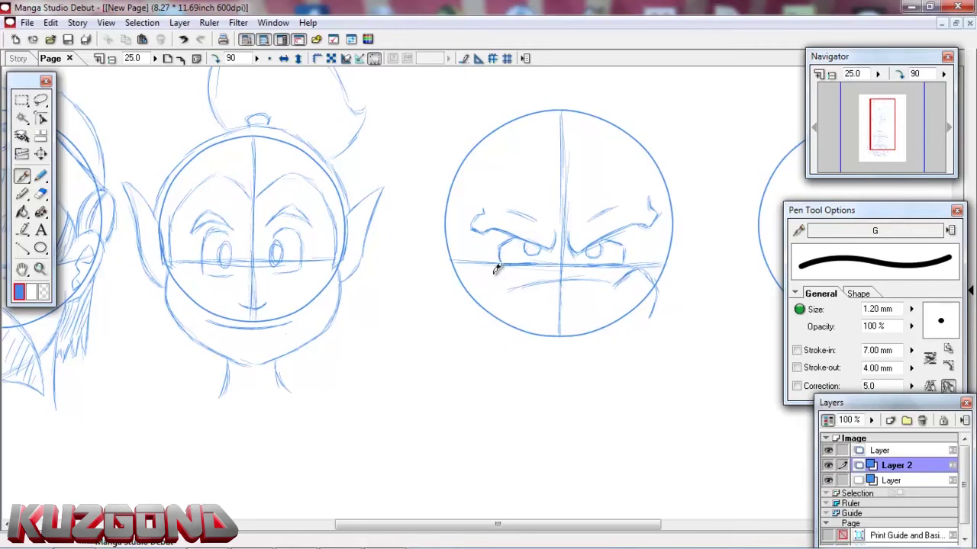
pyautogui.moveTo(483, 276)
pyautogui.mouseDown()
pyautogui.moveTo(463, 294)
pyautogui.moveTo(480, 312)
pyautogui.moveTo(484, 364)
pyautogui.moveTo(552, 397)
pyautogui.moveTo(633, 365)
pyautogui.moveTo(649, 330)
pyautogui.moveTo(643, 367)
pyautogui.moveTo(560, 389)
pyautogui.mouseUp()
pyautogui.moveTo(488, 307); pyautogui.dragTo(500, 375)
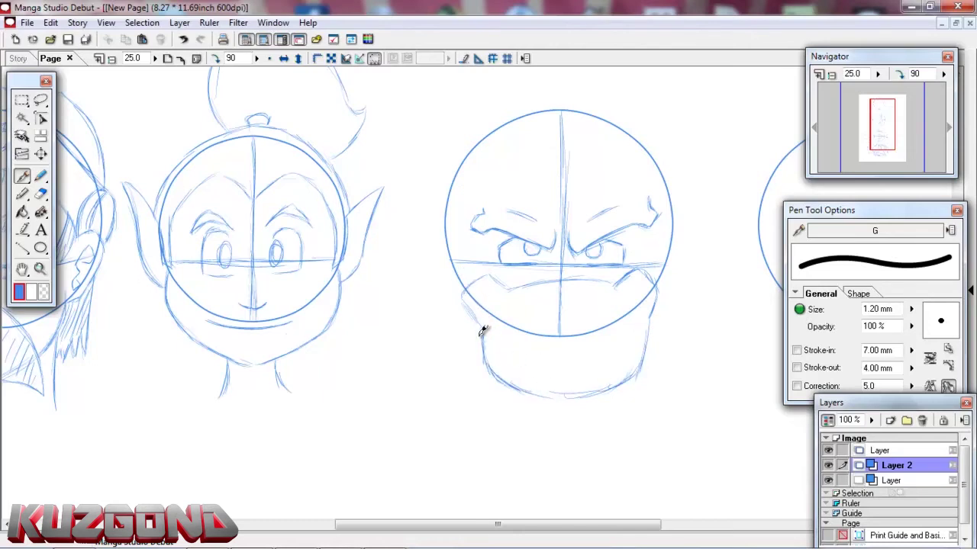
pyautogui.moveTo(470, 304)
pyautogui.mouseDown()
pyautogui.moveTo(469, 279)
pyautogui.moveTo(498, 271)
pyautogui.mouseUp()
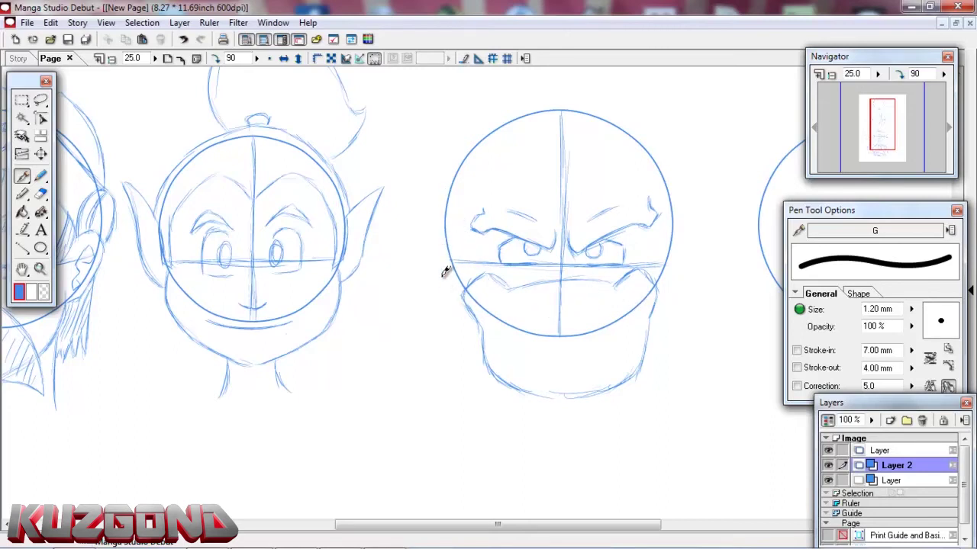
# Draw the third head's heavy outer jaw, bulging at the cheeks and curving around beneath the muzzle.
pyautogui.moveTo(441, 251)
pyautogui.mouseDown()
pyautogui.moveTo(445, 303)
pyautogui.moveTo(486, 369)
pyautogui.moveTo(468, 337)
pyautogui.moveTo(481, 394)
pyautogui.moveTo(559, 442)
pyautogui.moveTo(545, 429)
pyautogui.moveTo(613, 423)
pyautogui.mouseUp()
pyautogui.moveTo(554, 428); pyautogui.dragTo(639, 394)
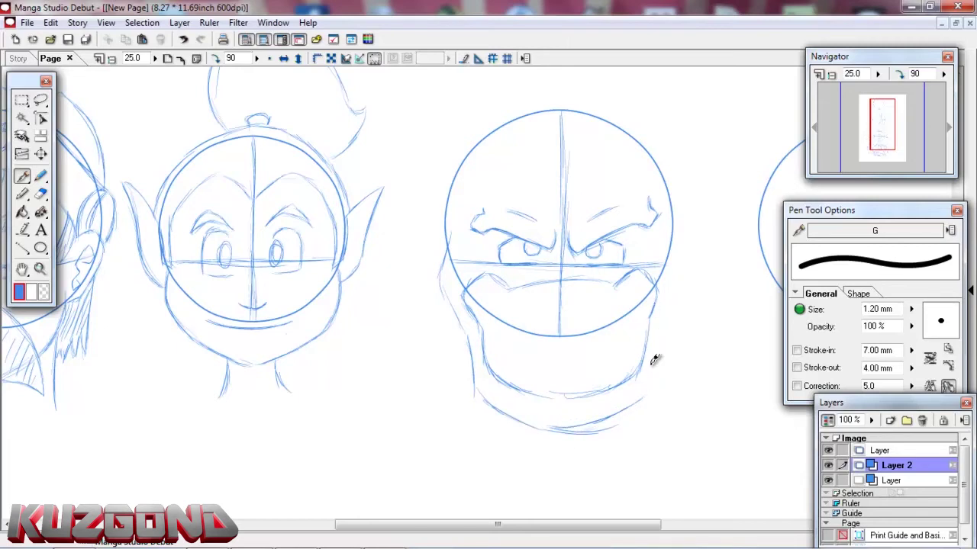
pyautogui.moveTo(663, 340)
pyautogui.mouseDown()
pyautogui.moveTo(652, 388)
pyautogui.moveTo(677, 296)
pyautogui.mouseUp()
pyautogui.moveTo(669, 240)
pyautogui.mouseDown()
pyautogui.moveTo(685, 285)
pyautogui.moveTo(680, 311)
pyautogui.moveTo(655, 347)
pyautogui.moveTo(668, 326)
pyautogui.moveTo(653, 399)
pyautogui.moveTo(650, 387)
pyautogui.moveTo(633, 403)
pyautogui.mouseUp()
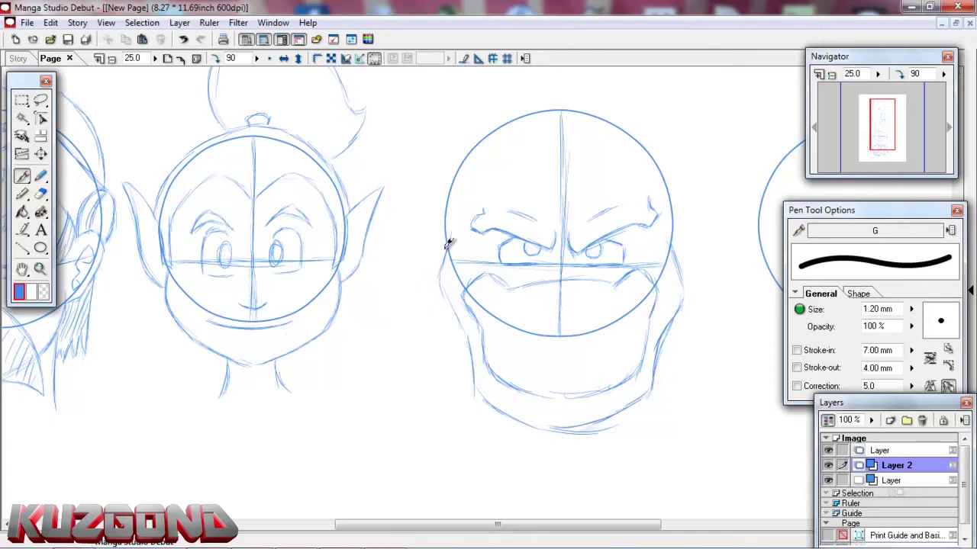
pyautogui.moveTo(454, 231)
pyautogui.mouseDown()
pyautogui.moveTo(441, 280)
pyautogui.moveTo(469, 343)
pyautogui.moveTo(460, 328)
pyautogui.moveTo(472, 388)
pyautogui.moveTo(520, 417)
pyautogui.mouseUp()
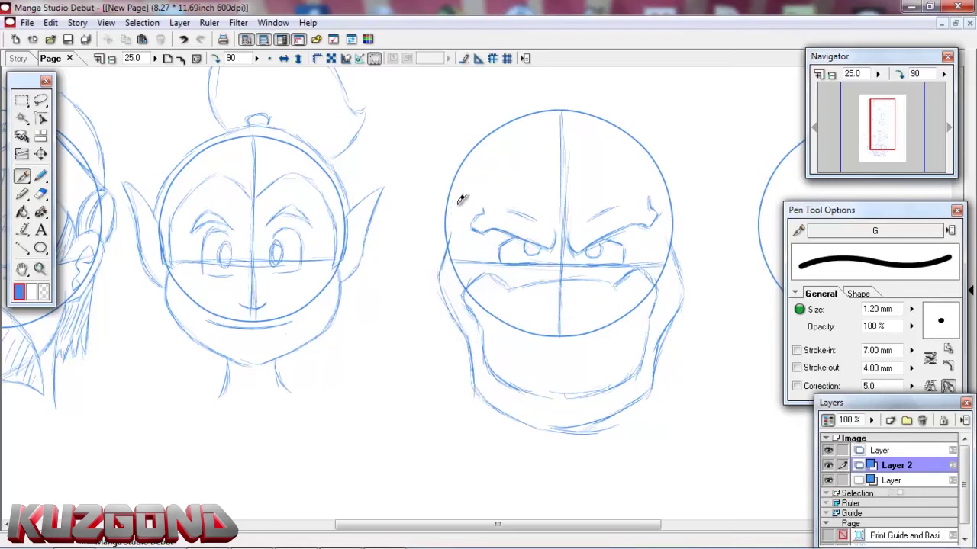
# Add short, pointed ears angling outward and down from both sides of the third head.
pyautogui.moveTo(437, 219)
pyautogui.mouseDown()
pyautogui.moveTo(402, 255)
pyautogui.moveTo(407, 277)
pyautogui.moveTo(433, 281)
pyautogui.mouseUp()
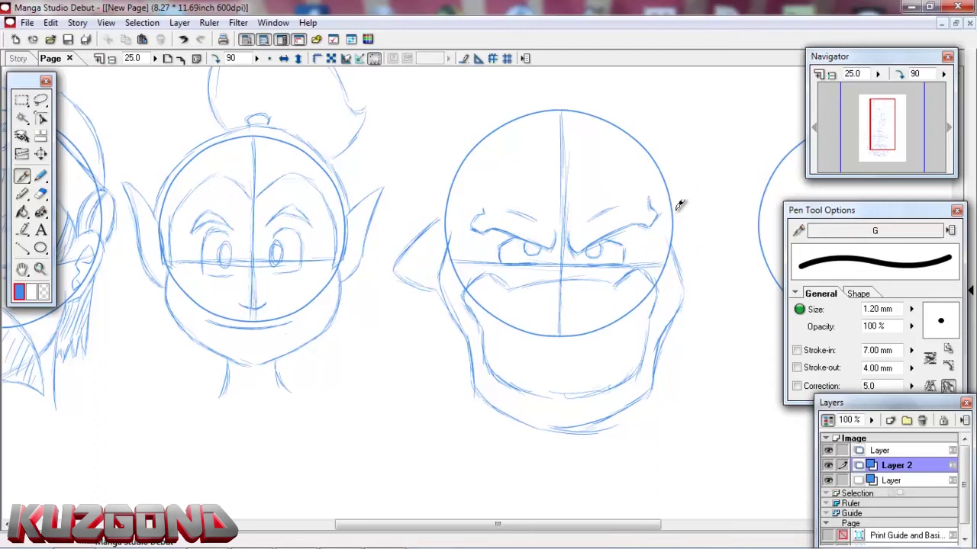
pyautogui.moveTo(678, 216)
pyautogui.mouseDown()
pyautogui.moveTo(734, 260)
pyautogui.moveTo(726, 254)
pyautogui.moveTo(697, 273)
pyautogui.mouseUp()
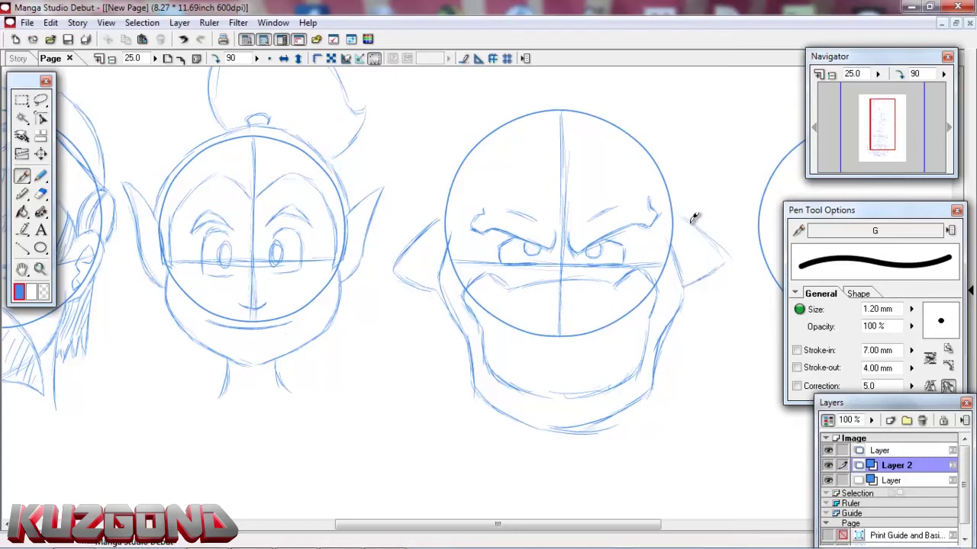
pyautogui.moveTo(677, 208); pyautogui.dragTo(730, 260)
# Sketch a tall, blocky horn base above the third head's ear nearest the second character, and an arched skull line over the circle.
pyautogui.moveTo(418, 156); pyautogui.dragTo(419, 229)
pyautogui.moveTo(427, 120); pyautogui.dragTo(463, 100)
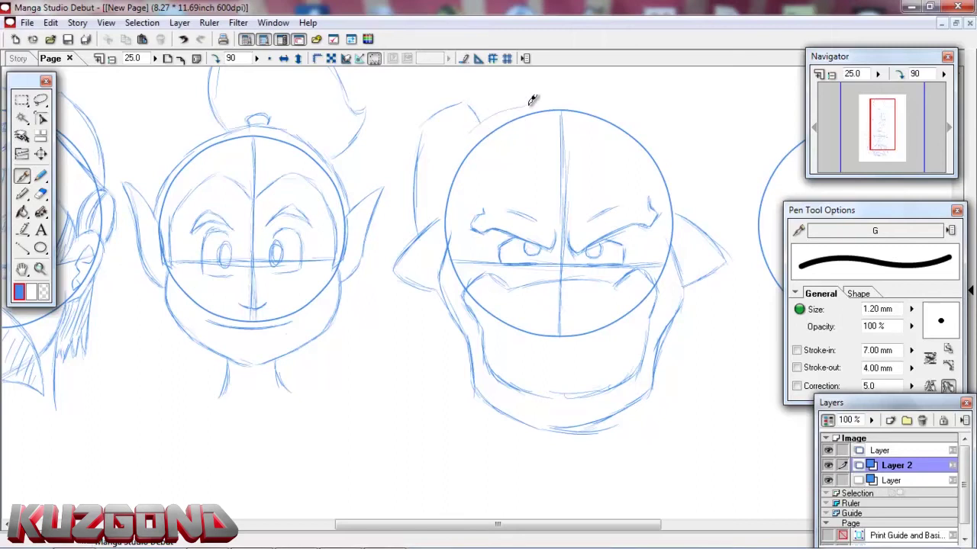
pyautogui.moveTo(481, 123); pyautogui.dragTo(552, 100)
pyautogui.moveTo(584, 93)
pyautogui.mouseDown()
pyautogui.moveTo(617, 103)
pyautogui.moveTo(630, 118)
pyautogui.mouseUp()
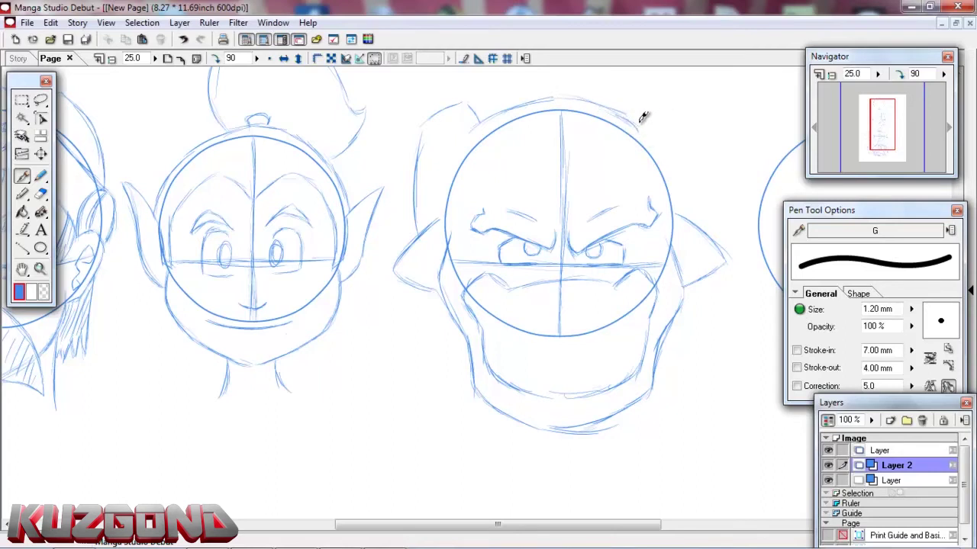
# Draw the matching horn base on the third head's other side and nostrils inside the muzzle's upper corners.
pyautogui.moveTo(636, 125); pyautogui.dragTo(659, 98)
pyautogui.moveTo(696, 173); pyautogui.dragTo(690, 119)
pyautogui.moveTo(696, 173); pyautogui.dragTo(693, 211)
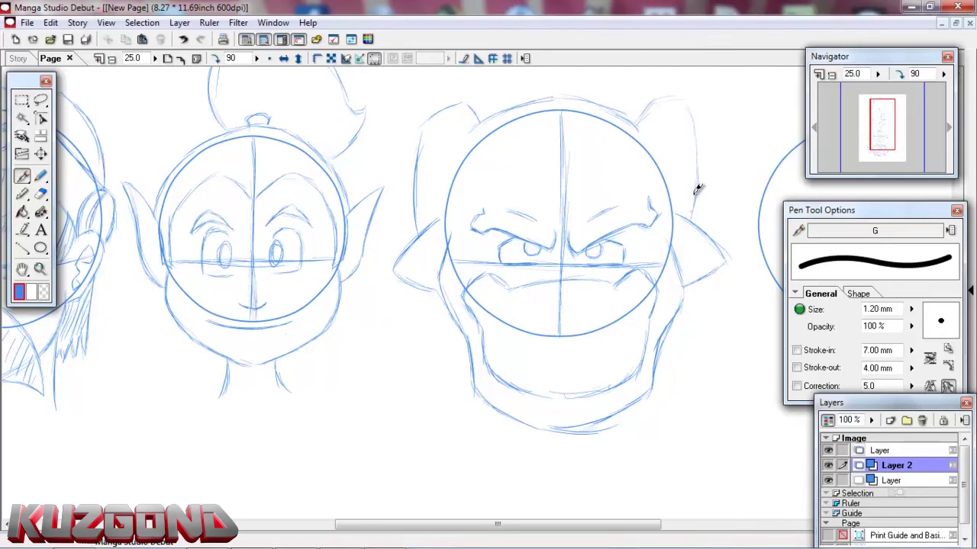
pyautogui.moveTo(698, 112); pyautogui.dragTo(702, 177)
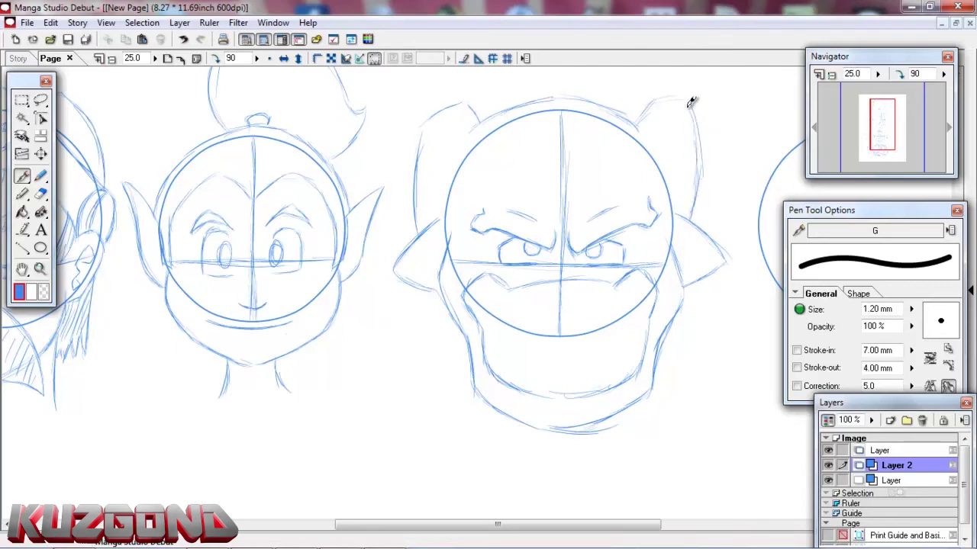
pyautogui.moveTo(681, 91); pyautogui.dragTo(638, 110)
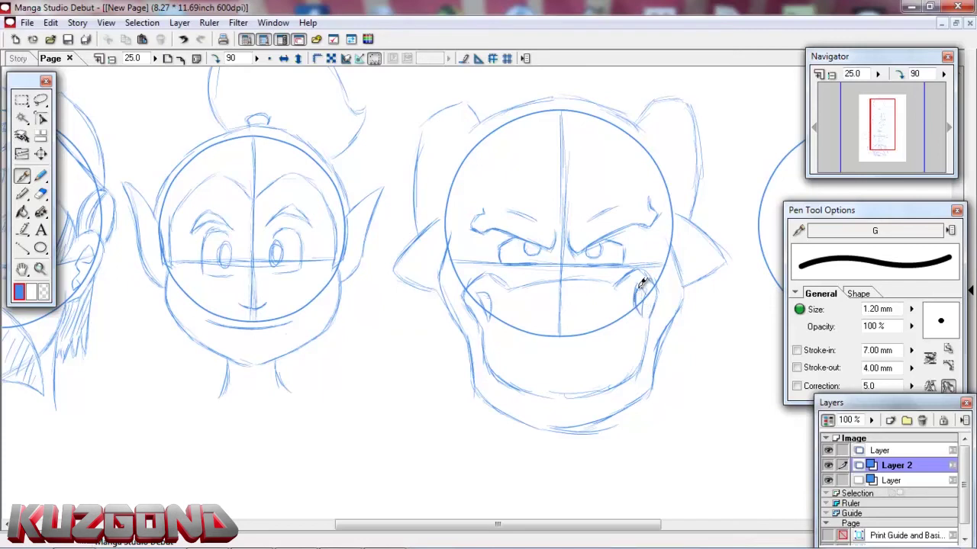
pyautogui.moveTo(647, 289); pyautogui.dragTo(645, 311)
# With the canvas rotated to 180 degrees, sketch a long curved horn tapering to a point from the third head's horn base beside the second head.
pyautogui.moveTo(854, 139); pyautogui.dragTo(880, 149)
pyautogui.click(216, 58)
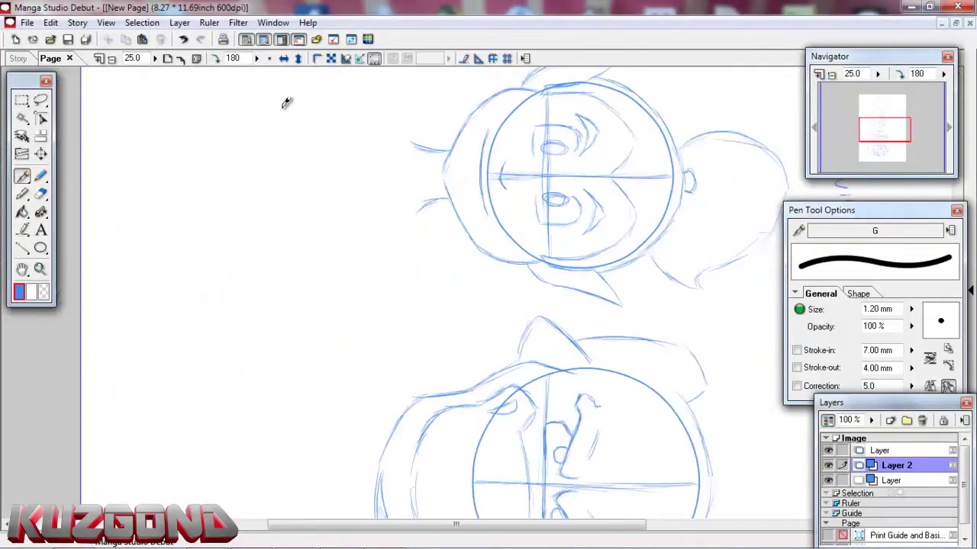
pyautogui.moveTo(576, 336); pyautogui.dragTo(582, 292)
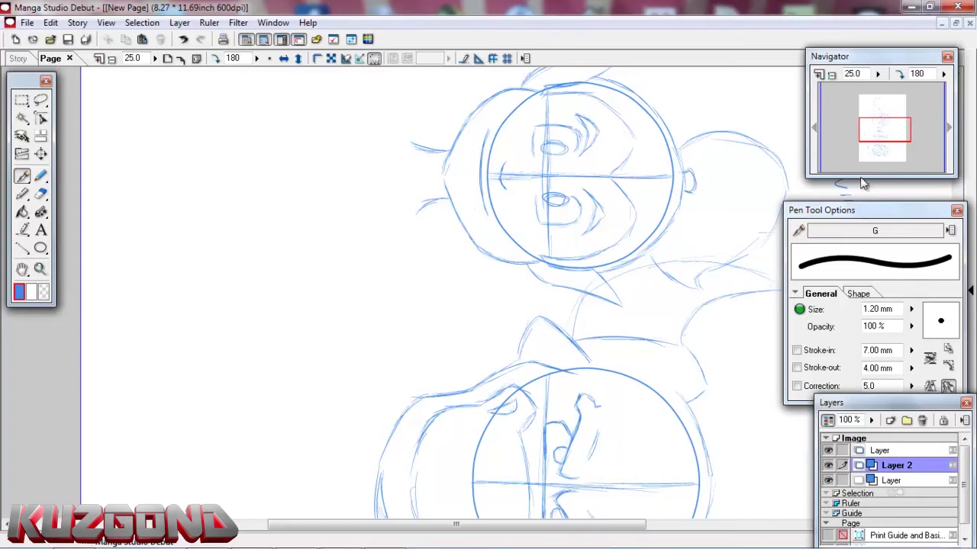
pyautogui.moveTo(885, 127); pyautogui.dragTo(875, 130)
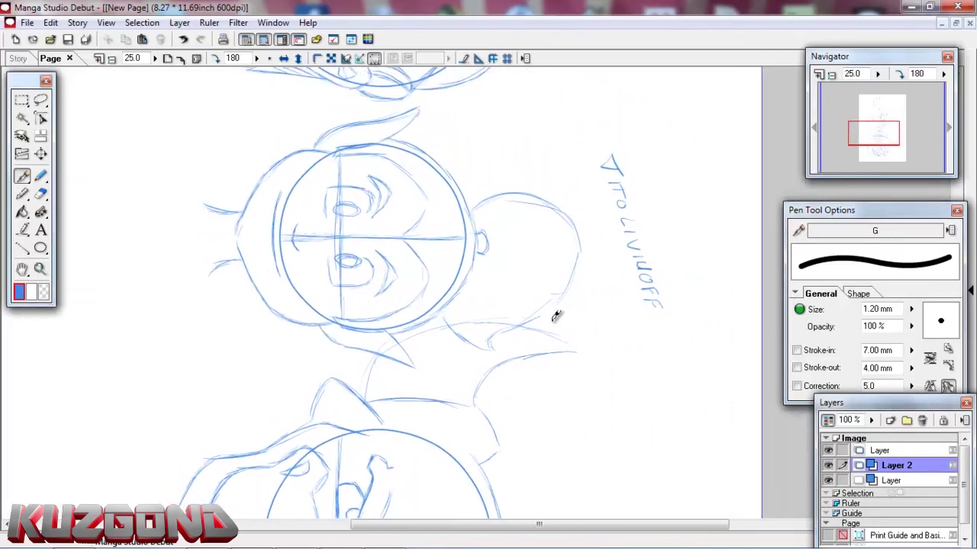
pyautogui.moveTo(606, 356); pyautogui.dragTo(578, 350)
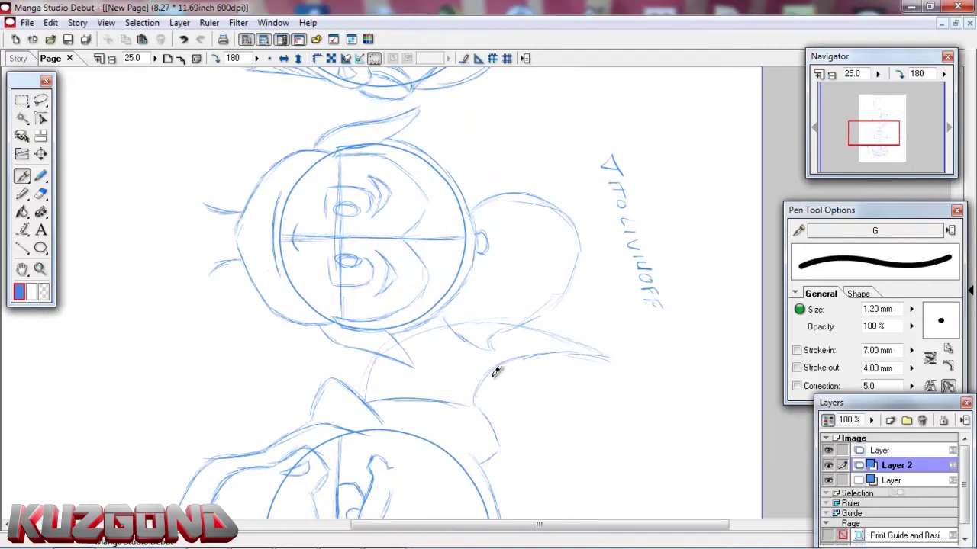
pyautogui.moveTo(477, 394)
pyautogui.mouseDown()
pyautogui.moveTo(527, 350)
pyautogui.moveTo(518, 359)
pyautogui.moveTo(544, 354)
pyautogui.moveTo(508, 368)
pyautogui.moveTo(581, 356)
pyautogui.moveTo(522, 357)
pyautogui.moveTo(485, 379)
pyautogui.mouseUp()
# Return the canvas to 90 degrees and reinforce the horn's tip, lower curve and base, and the skull line beside it.
pyautogui.click(215, 58)
pyautogui.moveTo(539, 168); pyautogui.dragTo(511, 221)
pyautogui.moveTo(534, 178); pyautogui.dragTo(513, 241)
pyautogui.moveTo(522, 197); pyautogui.dragTo(514, 246)
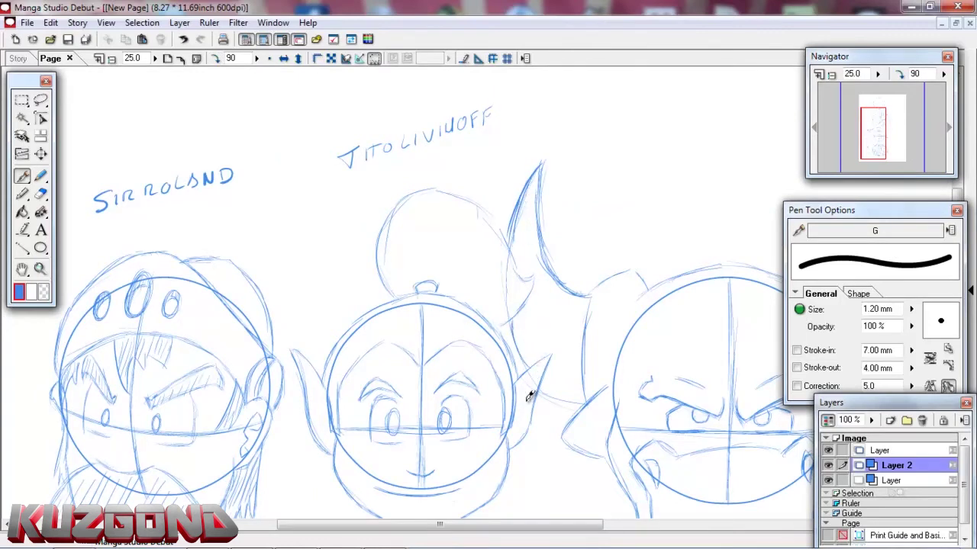
pyautogui.moveTo(554, 392); pyautogui.dragTo(588, 393)
pyautogui.moveTo(590, 291); pyautogui.dragTo(584, 389)
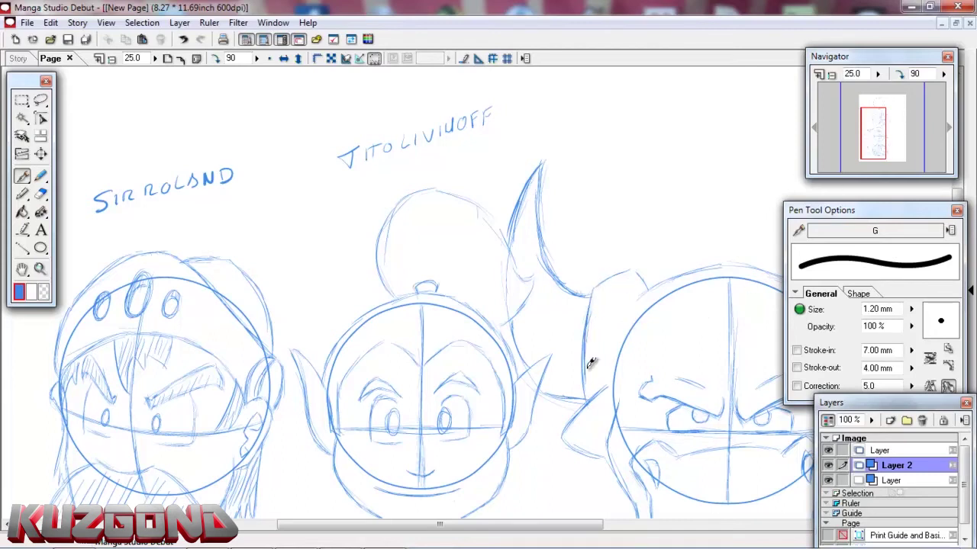
pyautogui.moveTo(640, 264)
pyautogui.mouseDown()
pyautogui.moveTo(673, 264)
pyautogui.moveTo(650, 304)
pyautogui.moveTo(644, 295)
pyautogui.moveTo(631, 303)
pyautogui.moveTo(663, 278)
pyautogui.moveTo(704, 262)
pyautogui.mouseUp()
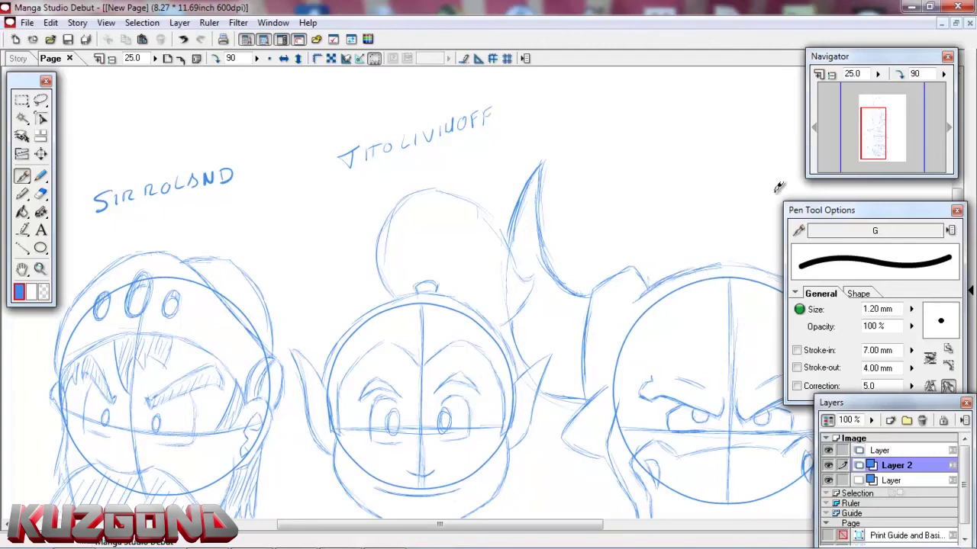
# Sketch the matching upswept horn on the third head's other side, broken where it meets the fourth circle, and letter "BAS-TI-TO" above the head.
pyautogui.moveTo(879, 128); pyautogui.dragTo(891, 120)
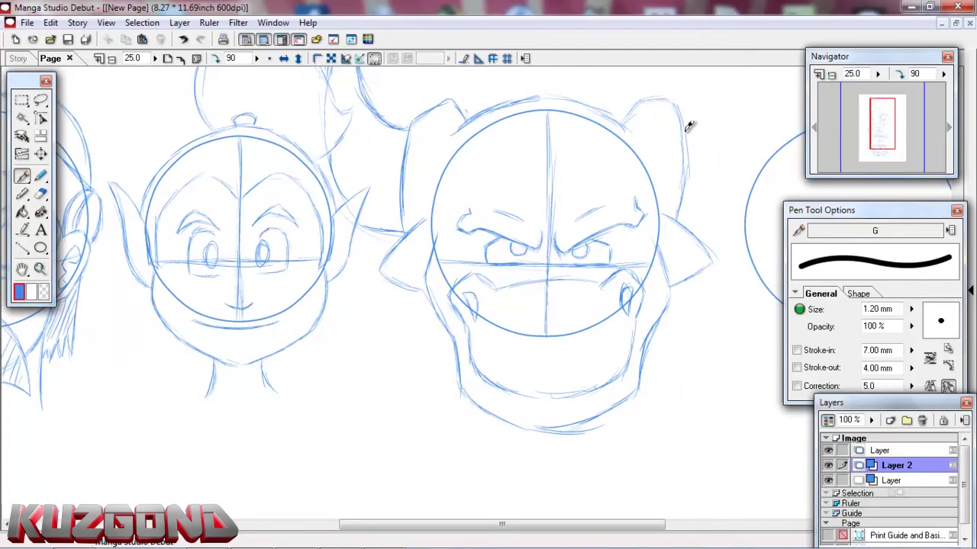
pyautogui.moveTo(688, 121); pyautogui.dragTo(707, 117)
pyautogui.moveTo(878, 122)
pyautogui.mouseDown()
pyautogui.moveTo(888, 126)
pyautogui.moveTo(876, 107)
pyautogui.moveTo(881, 116)
pyautogui.mouseUp()
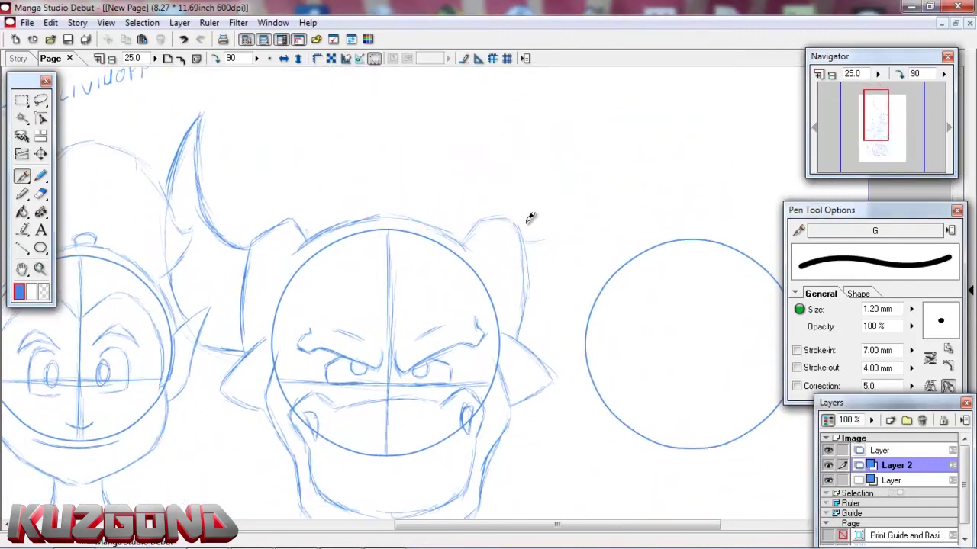
pyautogui.moveTo(524, 245)
pyautogui.mouseDown()
pyautogui.moveTo(555, 215)
pyautogui.moveTo(550, 226)
pyautogui.moveTo(543, 154)
pyautogui.moveTo(555, 175)
pyautogui.moveTo(541, 236)
pyautogui.mouseUp()
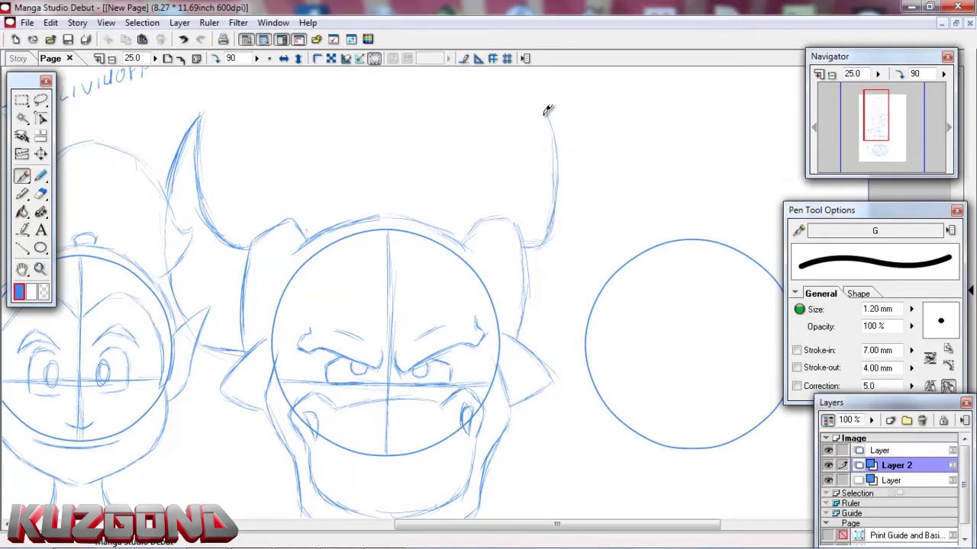
pyautogui.moveTo(548, 108)
pyautogui.mouseDown()
pyautogui.moveTo(590, 209)
pyautogui.moveTo(594, 285)
pyautogui.mouseUp()
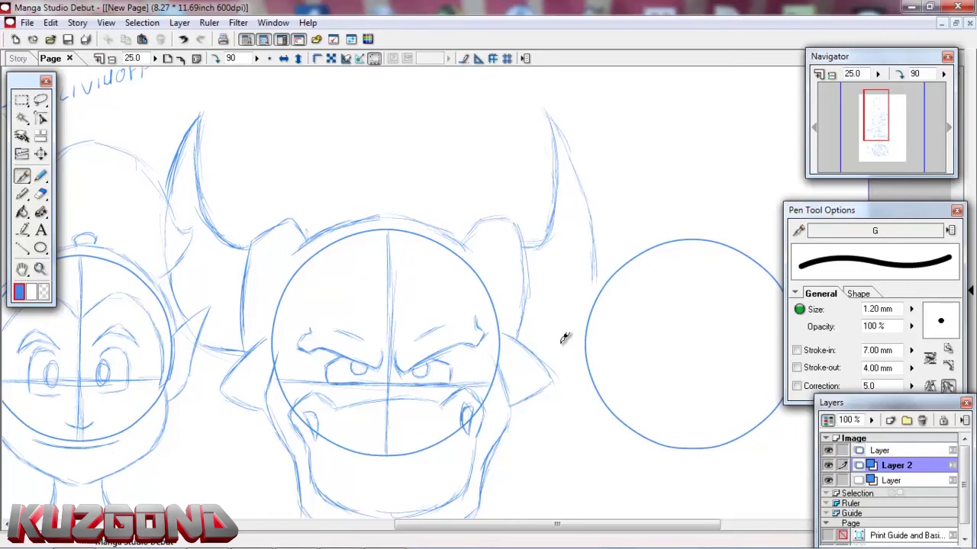
pyautogui.moveTo(539, 352); pyautogui.dragTo(581, 342)
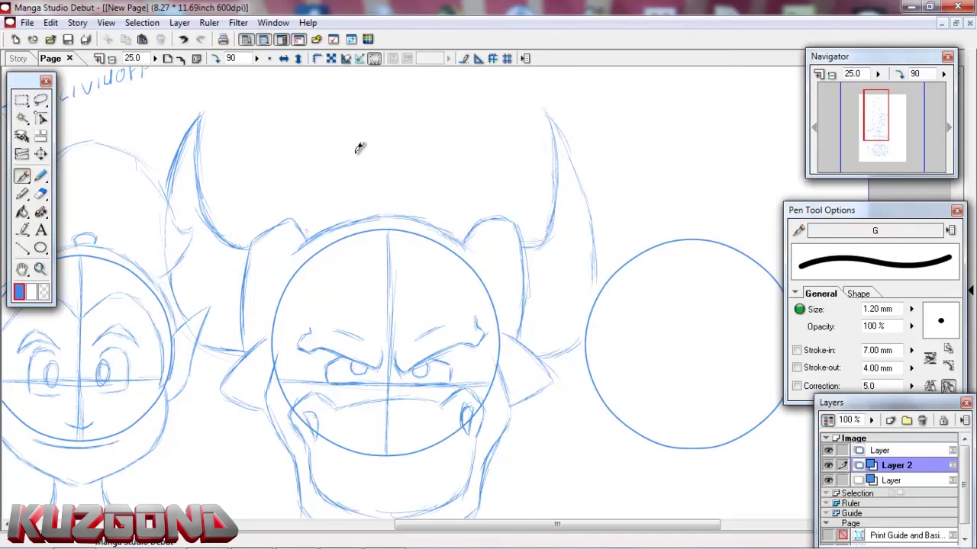
pyautogui.moveTo(881, 114)
pyautogui.mouseDown()
pyautogui.moveTo(874, 110)
pyautogui.moveTo(885, 128)
pyautogui.moveTo(882, 103)
pyautogui.moveTo(886, 127)
pyautogui.moveTo(868, 131)
pyautogui.moveTo(877, 135)
pyautogui.moveTo(885, 118)
pyautogui.moveTo(871, 114)
pyautogui.mouseUp()
pyautogui.moveTo(345, 222)
pyautogui.mouseDown()
pyautogui.moveTo(350, 197)
pyautogui.moveTo(391, 199)
pyautogui.moveTo(426, 180)
pyautogui.moveTo(435, 194)
pyautogui.moveTo(481, 170)
pyautogui.mouseUp()
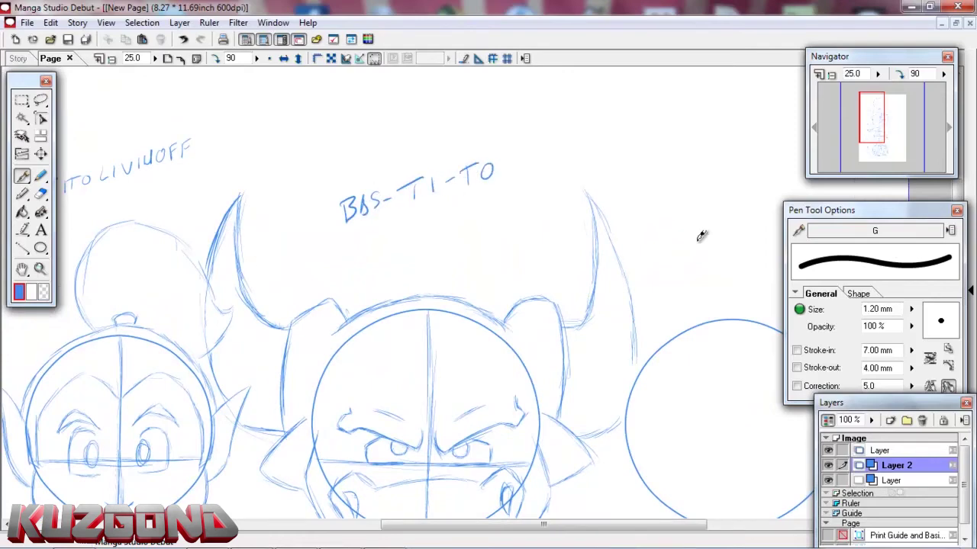
# Draw a curved vertical center line and a low curved eye line in the fourth circle, rotating the canvas for the eye line and back to 90 degrees.
pyautogui.moveTo(879, 106)
pyautogui.mouseDown()
pyautogui.moveTo(889, 114)
pyautogui.moveTo(897, 92)
pyautogui.moveTo(886, 95)
pyautogui.mouseUp()
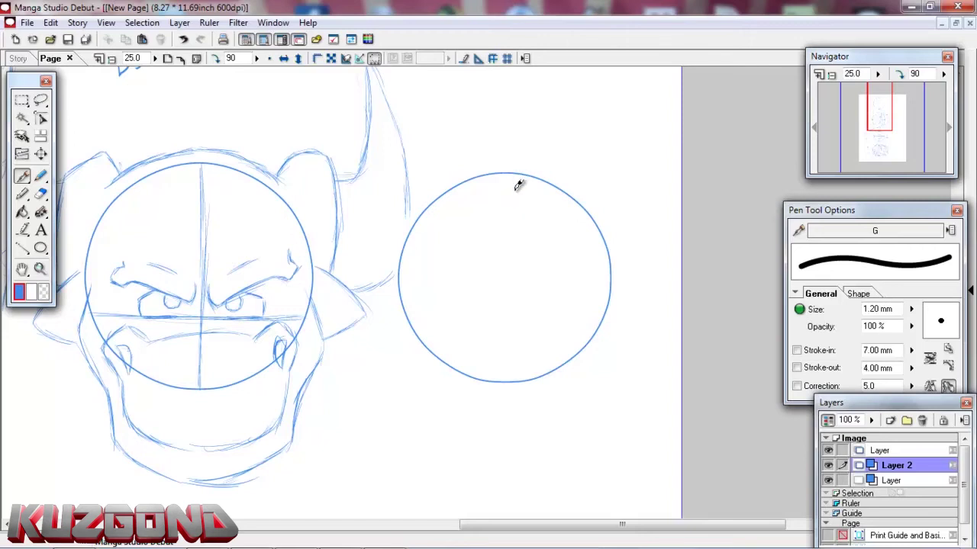
pyautogui.moveTo(509, 174)
pyautogui.mouseDown()
pyautogui.moveTo(522, 298)
pyautogui.moveTo(526, 291)
pyautogui.moveTo(523, 271)
pyautogui.moveTo(520, 376)
pyautogui.moveTo(525, 231)
pyautogui.moveTo(510, 169)
pyautogui.mouseUp()
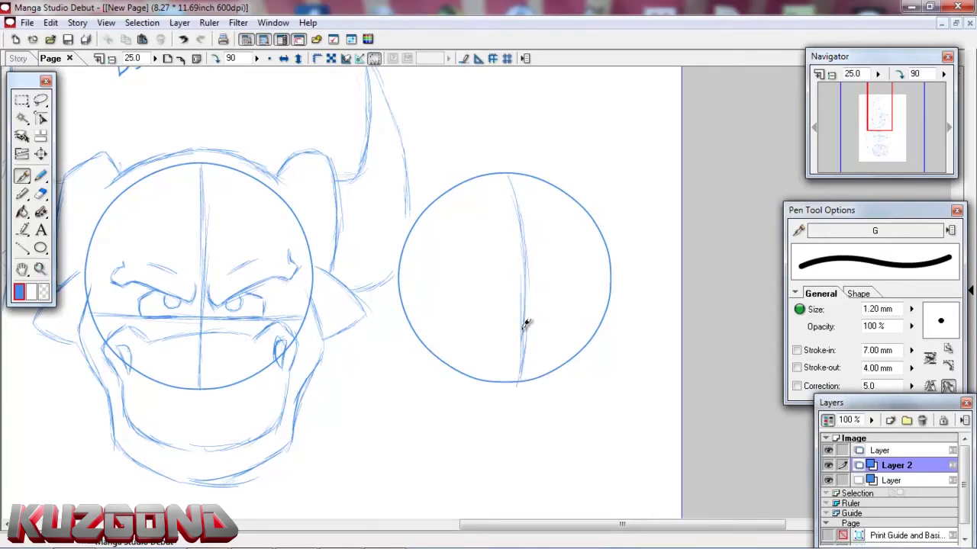
pyautogui.click(216, 61)
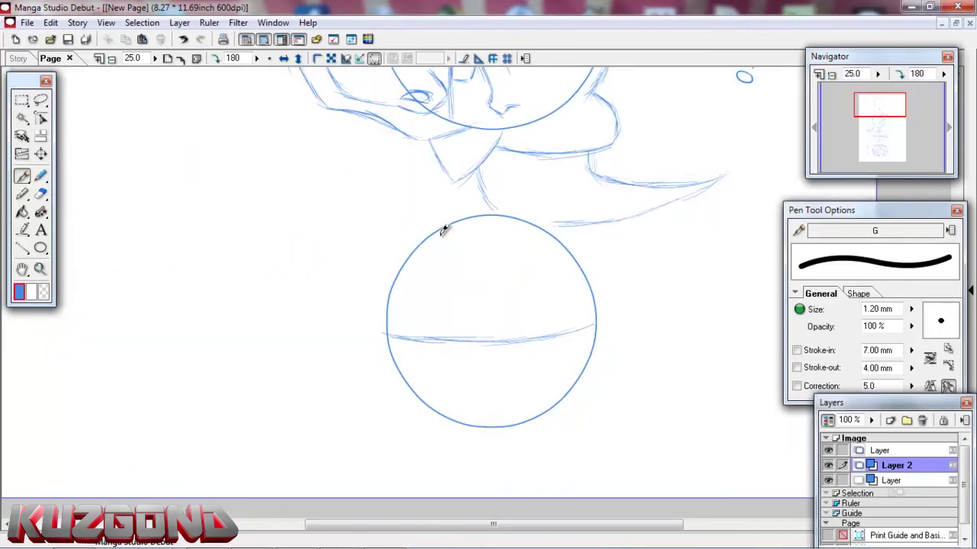
pyautogui.moveTo(441, 230); pyautogui.dragTo(445, 383)
pyautogui.moveTo(433, 278); pyautogui.dragTo(447, 419)
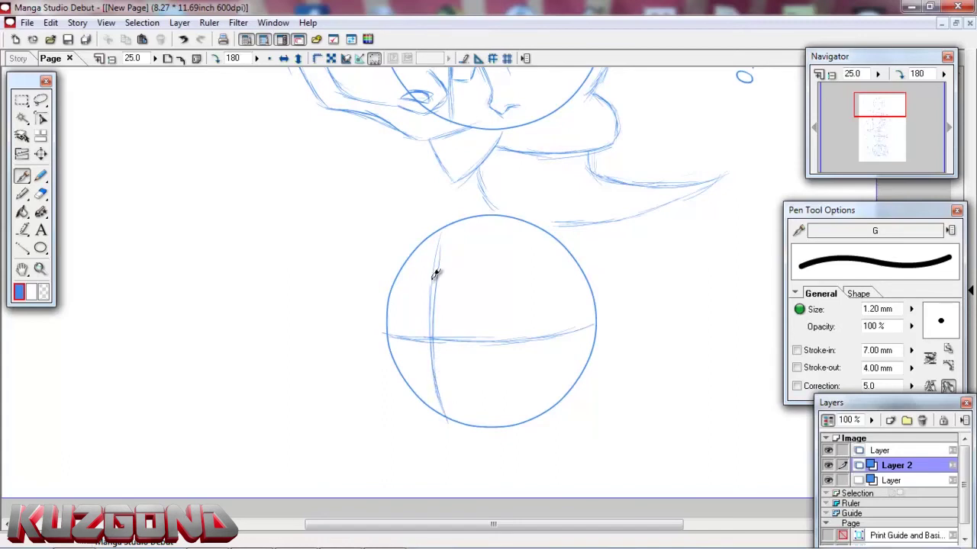
pyautogui.click(216, 59)
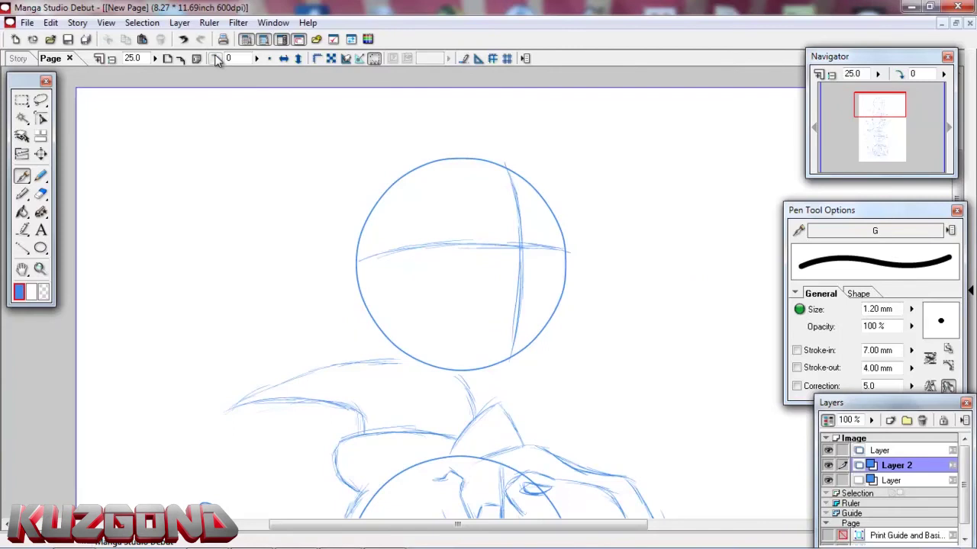
pyautogui.click(216, 59)
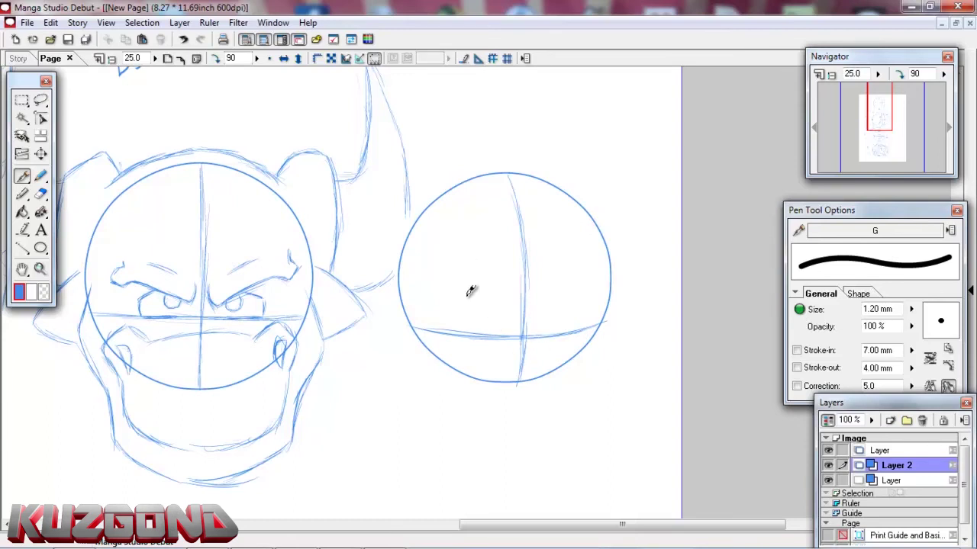
# Sketch tall, open eye outlines across the fourth head's eye line, one on each side of the center line.
pyautogui.moveTo(464, 297)
pyautogui.mouseDown()
pyautogui.moveTo(465, 340)
pyautogui.moveTo(486, 348)
pyautogui.mouseUp()
pyautogui.moveTo(464, 298); pyautogui.dragTo(489, 294)
pyautogui.moveTo(556, 289)
pyautogui.mouseDown()
pyautogui.moveTo(572, 292)
pyautogui.moveTo(575, 340)
pyautogui.mouseUp()
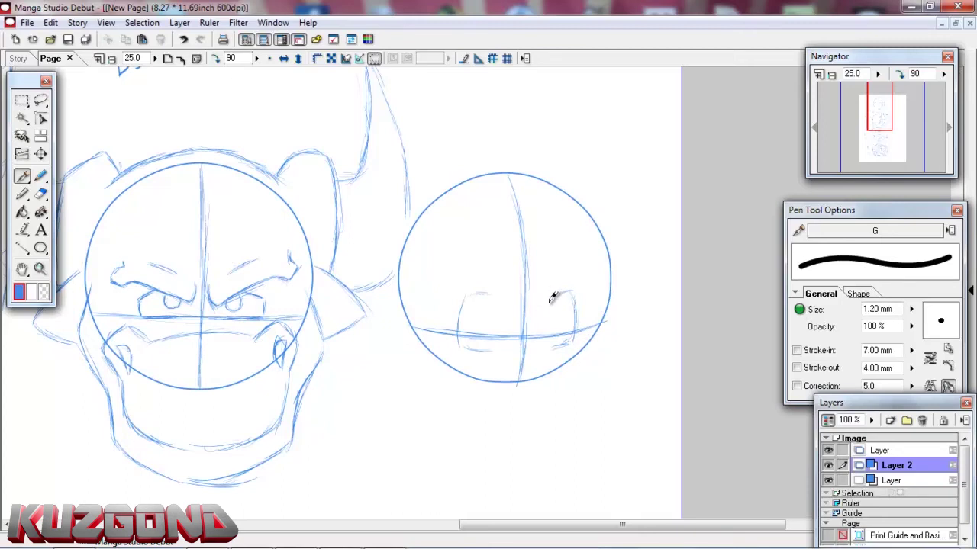
# Draw high arched crescent eyebrows above the fourth head's eyes and a round iris inside each eye.
pyautogui.moveTo(545, 278)
pyautogui.mouseDown()
pyautogui.moveTo(560, 264)
pyautogui.moveTo(584, 268)
pyautogui.mouseUp()
pyautogui.moveTo(450, 284)
pyautogui.mouseDown()
pyautogui.moveTo(474, 260)
pyautogui.moveTo(494, 279)
pyautogui.mouseUp()
pyautogui.moveTo(490, 243)
pyautogui.mouseDown()
pyautogui.moveTo(460, 251)
pyautogui.moveTo(450, 278)
pyautogui.mouseUp()
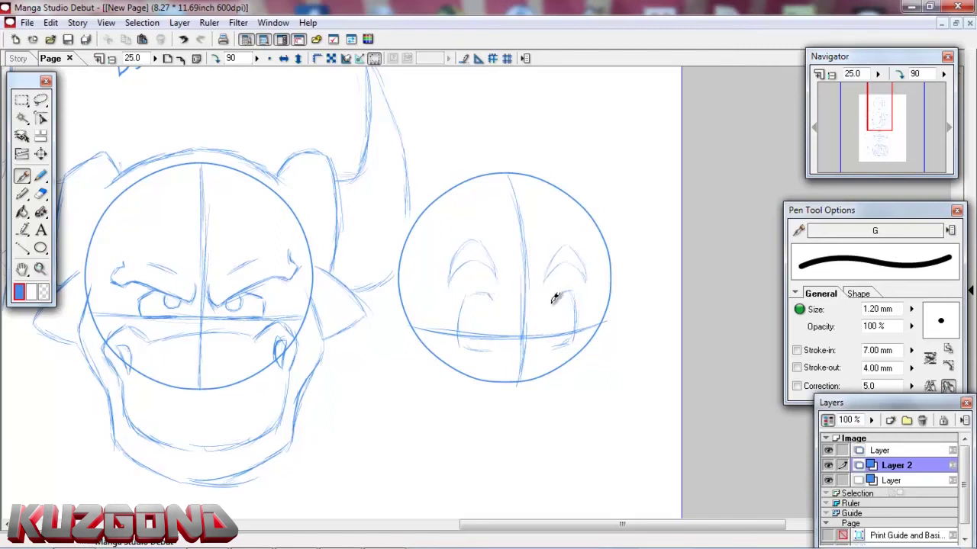
pyautogui.moveTo(559, 295); pyautogui.dragTo(566, 298)
pyautogui.moveTo(474, 294); pyautogui.dragTo(492, 300)
pyautogui.moveTo(872, 131)
pyautogui.mouseDown()
pyautogui.moveTo(873, 122)
pyautogui.moveTo(877, 134)
pyautogui.mouseUp()
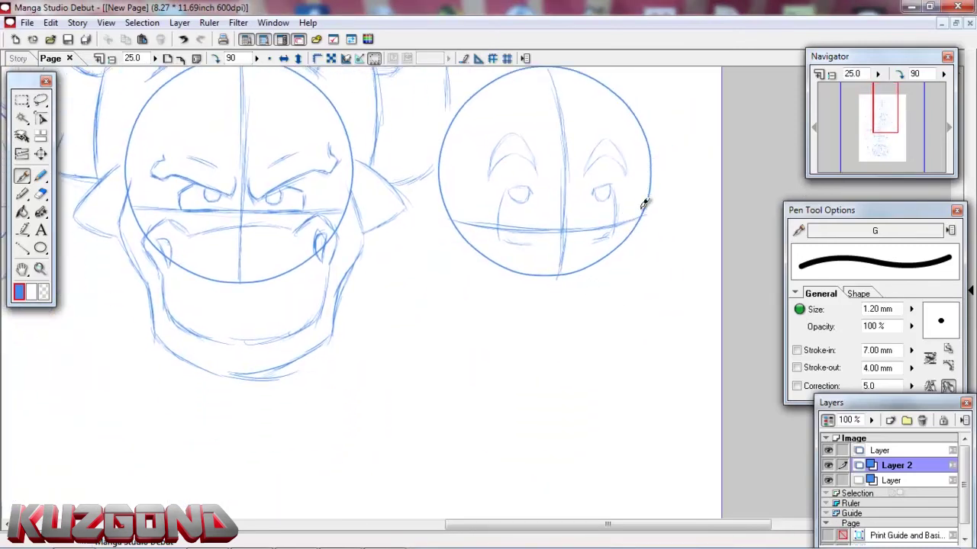
# Sketch the fourth head's cheeks and jaw below the circle, tapering both sides to a pointed chin.
pyautogui.moveTo(647, 162); pyautogui.dragTo(638, 226)
pyautogui.moveTo(457, 227)
pyautogui.mouseDown()
pyautogui.moveTo(456, 267)
pyautogui.moveTo(490, 323)
pyautogui.moveTo(538, 356)
pyautogui.mouseUp()
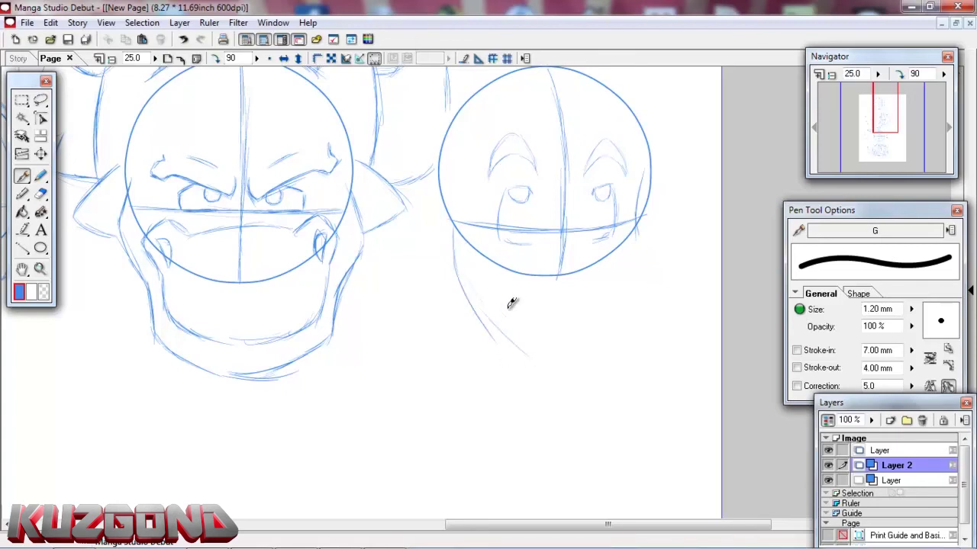
pyautogui.moveTo(488, 312)
pyautogui.mouseDown()
pyautogui.moveTo(542, 362)
pyautogui.moveTo(530, 350)
pyautogui.moveTo(603, 341)
pyautogui.moveTo(585, 358)
pyautogui.moveTo(628, 302)
pyautogui.moveTo(643, 261)
pyautogui.moveTo(634, 296)
pyautogui.moveTo(639, 276)
pyautogui.moveTo(580, 362)
pyautogui.mouseUp()
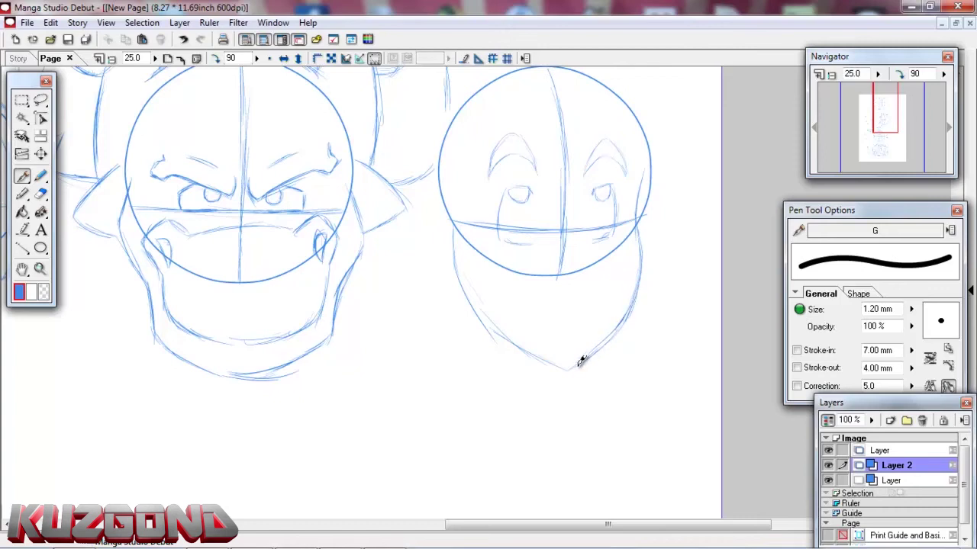
pyautogui.moveTo(461, 297)
pyautogui.mouseDown()
pyautogui.moveTo(537, 358)
pyautogui.moveTo(491, 332)
pyautogui.moveTo(513, 351)
pyautogui.moveTo(563, 363)
pyautogui.mouseUp()
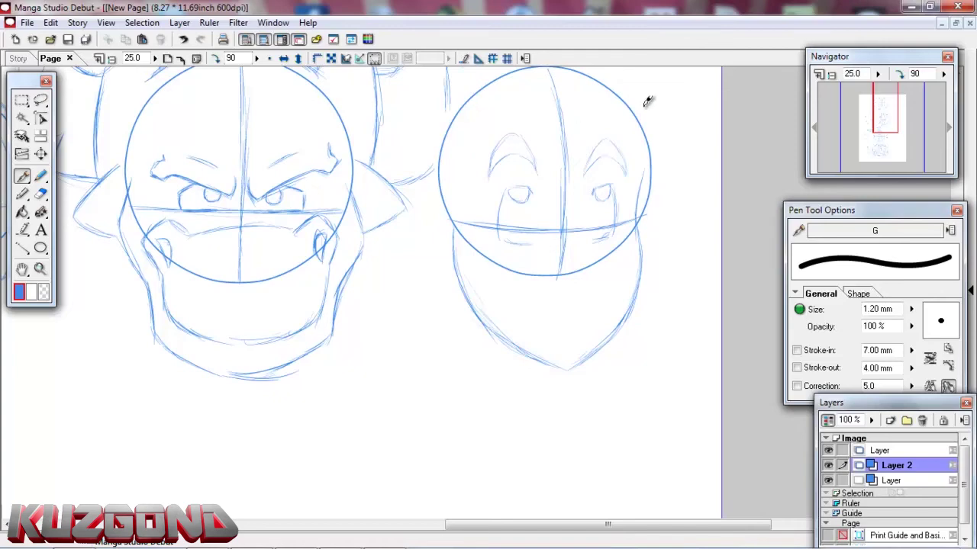
# Sketch pointed elf ears on both sides of the fourth head, a long one beside the third head and a narrower one opposite.
pyautogui.moveTo(882, 114); pyautogui.dragTo(878, 123)
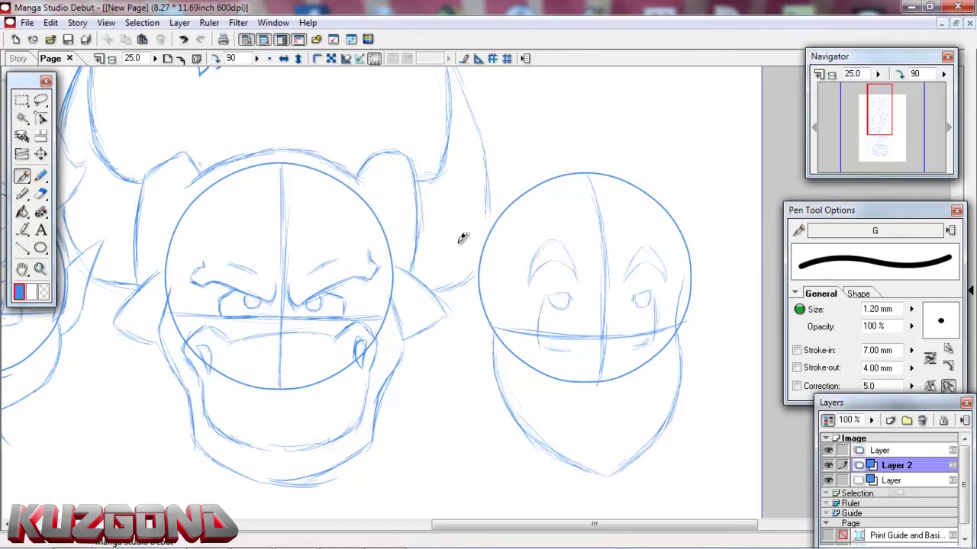
pyautogui.moveTo(493, 268)
pyautogui.mouseDown()
pyautogui.moveTo(431, 229)
pyautogui.moveTo(460, 323)
pyautogui.moveTo(449, 277)
pyautogui.moveTo(456, 346)
pyautogui.moveTo(456, 337)
pyautogui.moveTo(491, 366)
pyautogui.mouseUp()
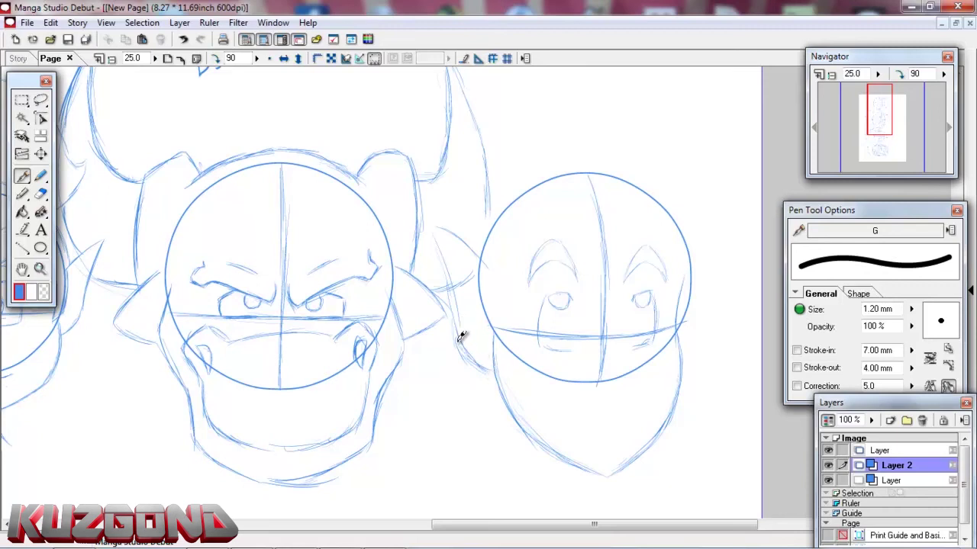
pyautogui.moveTo(435, 223)
pyautogui.mouseDown()
pyautogui.moveTo(454, 292)
pyautogui.moveTo(436, 237)
pyautogui.moveTo(447, 267)
pyautogui.mouseUp()
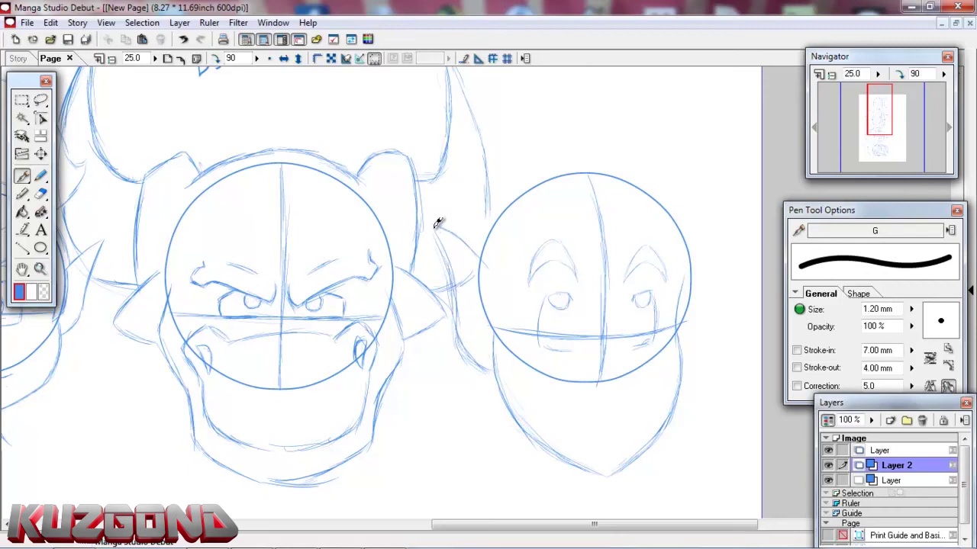
pyautogui.moveTo(441, 229)
pyautogui.mouseDown()
pyautogui.moveTo(448, 316)
pyautogui.moveTo(450, 304)
pyautogui.moveTo(481, 371)
pyautogui.moveTo(463, 351)
pyautogui.moveTo(457, 334)
pyautogui.moveTo(479, 355)
pyautogui.mouseUp()
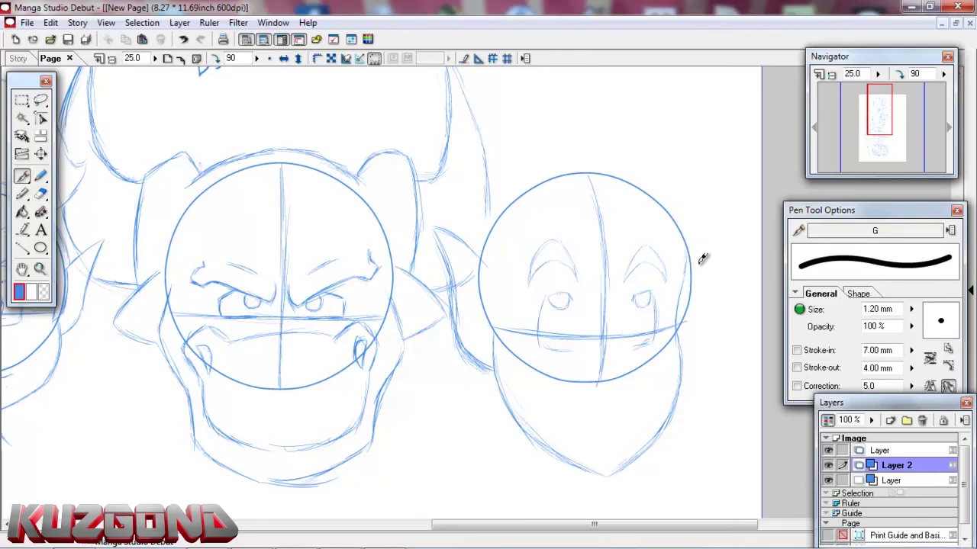
pyautogui.moveTo(689, 255); pyautogui.dragTo(710, 238)
pyautogui.hotkey('ctrl', 'z')
pyautogui.moveTo(689, 261)
pyautogui.mouseDown()
pyautogui.moveTo(702, 312)
pyautogui.moveTo(705, 294)
pyautogui.moveTo(692, 315)
pyautogui.mouseUp()
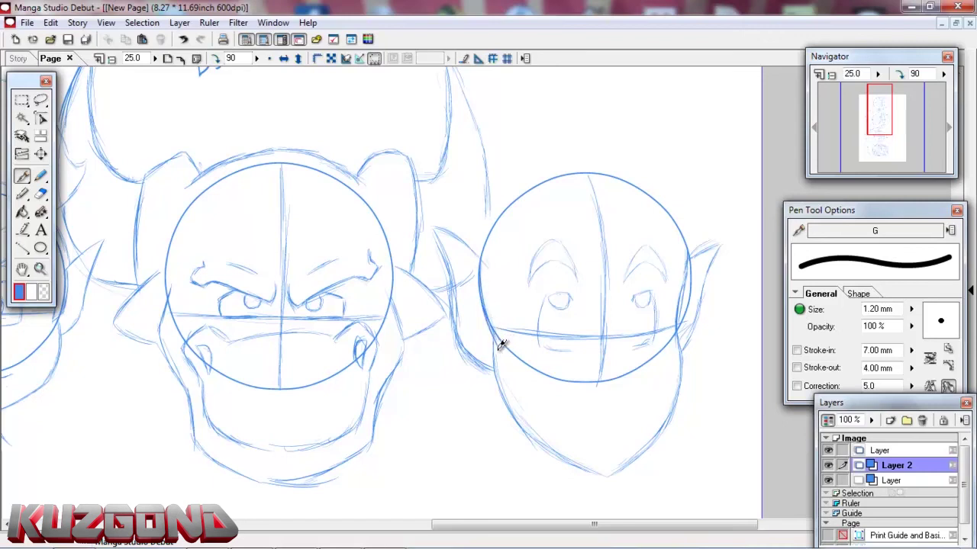
# Sketch jagged bangs across the fourth head's forehead and a rounded hair outline over the top of the circle.
pyautogui.moveTo(504, 289)
pyautogui.mouseDown()
pyautogui.moveTo(504, 314)
pyautogui.moveTo(523, 240)
pyautogui.moveTo(547, 251)
pyautogui.moveTo(546, 229)
pyautogui.moveTo(581, 274)
pyautogui.moveTo(617, 225)
pyautogui.moveTo(577, 260)
pyautogui.moveTo(587, 231)
pyautogui.moveTo(594, 240)
pyautogui.moveTo(600, 230)
pyautogui.moveTo(618, 268)
pyautogui.moveTo(620, 230)
pyautogui.moveTo(630, 244)
pyautogui.moveTo(654, 234)
pyautogui.moveTo(676, 284)
pyautogui.moveTo(680, 266)
pyautogui.moveTo(701, 298)
pyautogui.moveTo(695, 261)
pyautogui.moveTo(680, 234)
pyautogui.mouseUp()
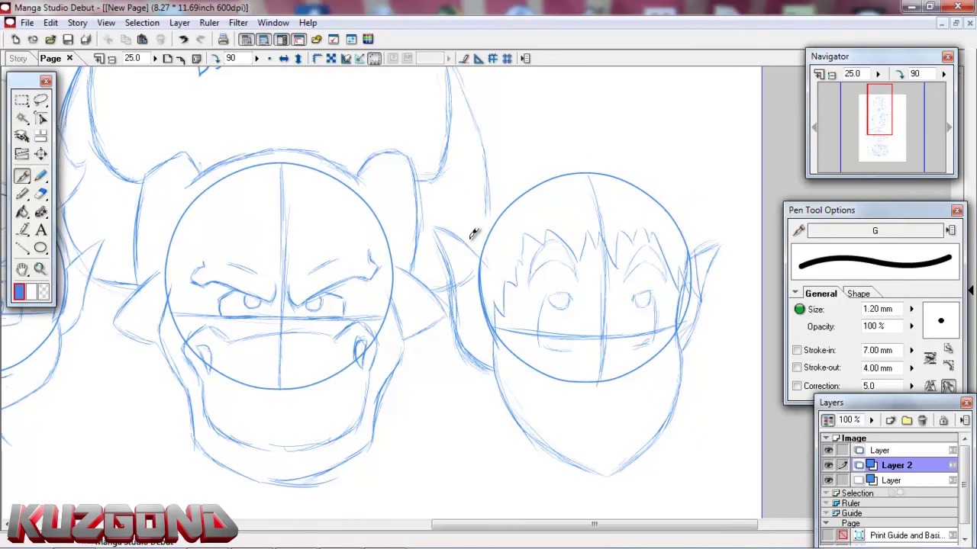
pyautogui.moveTo(474, 221)
pyautogui.mouseDown()
pyautogui.moveTo(506, 176)
pyautogui.moveTo(562, 149)
pyautogui.moveTo(621, 148)
pyautogui.moveTo(591, 151)
pyautogui.moveTo(665, 175)
pyautogui.moveTo(655, 167)
pyautogui.moveTo(698, 256)
pyautogui.mouseUp()
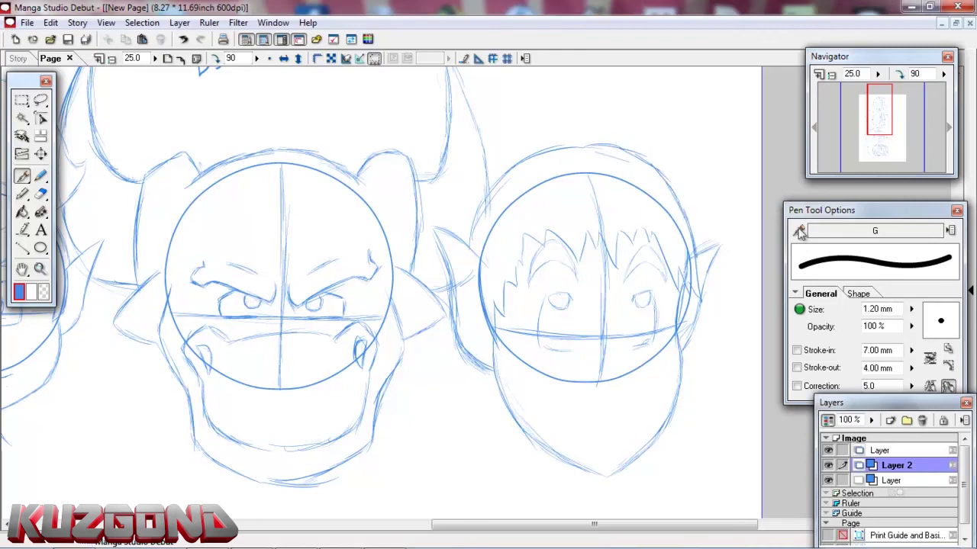
# Draw a small curved nose on the fourth face and a small open mouth beneath it, erasing the first mouth stroke.
pyautogui.moveTo(876, 127)
pyautogui.mouseDown()
pyautogui.moveTo(877, 145)
pyautogui.moveTo(895, 140)
pyautogui.moveTo(882, 134)
pyautogui.mouseUp()
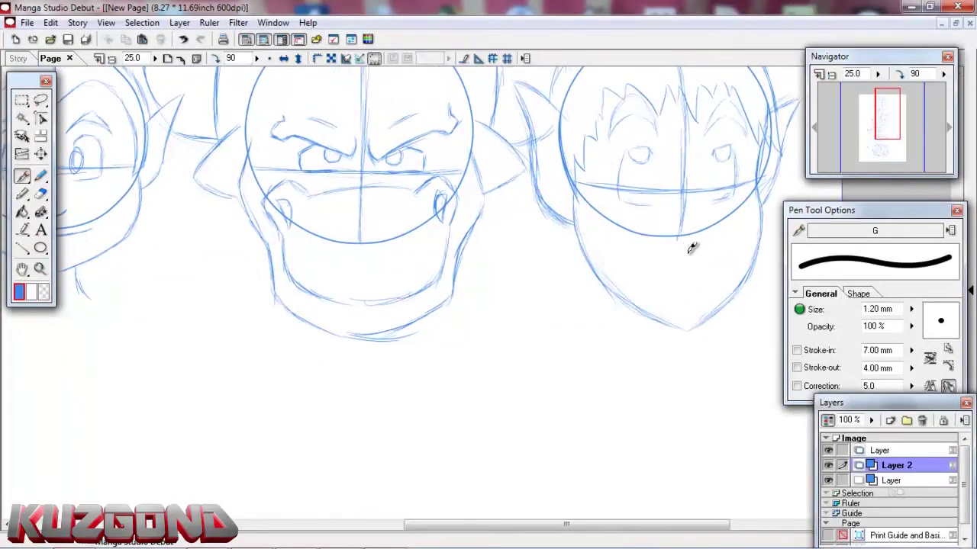
pyautogui.moveTo(692, 244); pyautogui.dragTo(705, 235)
pyautogui.moveTo(665, 280); pyautogui.dragTo(680, 272)
pyautogui.click(40, 194)
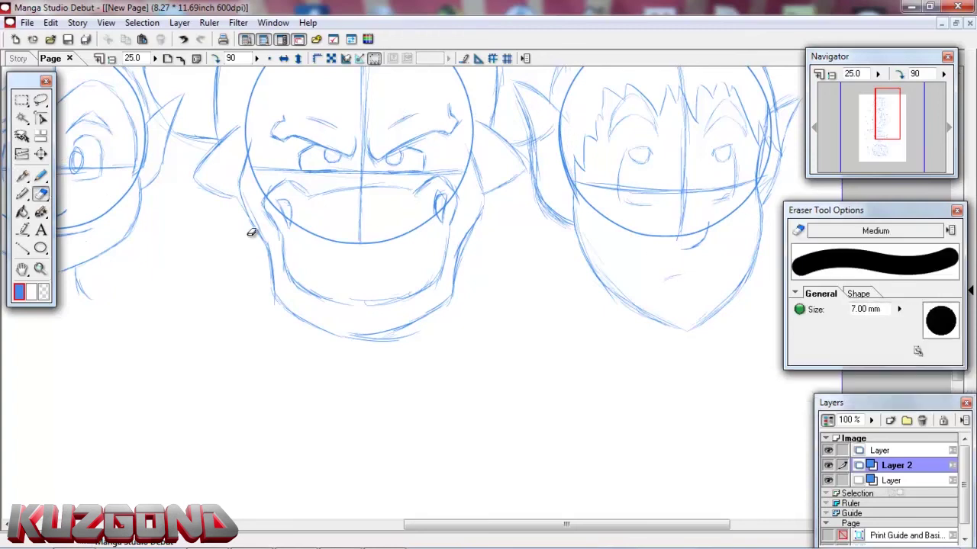
pyautogui.click(22, 175)
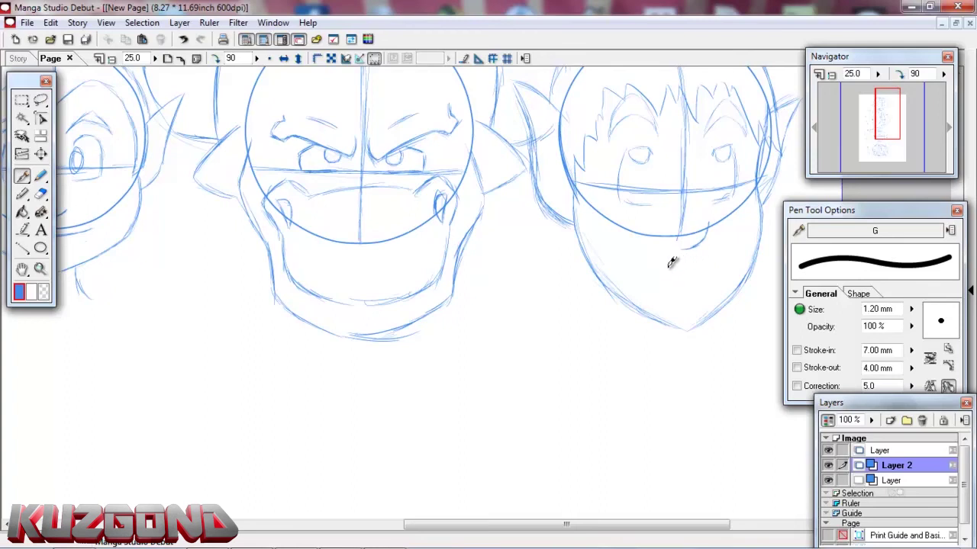
pyautogui.moveTo(690, 265)
pyautogui.mouseDown()
pyautogui.moveTo(670, 270)
pyautogui.moveTo(686, 283)
pyautogui.moveTo(699, 269)
pyautogui.moveTo(682, 290)
pyautogui.mouseUp()
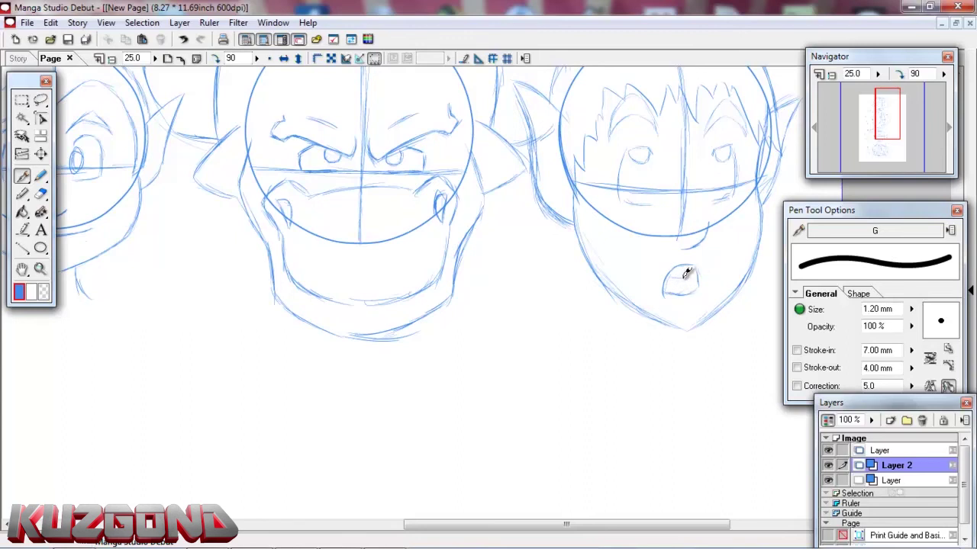
pyautogui.moveTo(692, 274)
pyautogui.mouseDown()
pyautogui.moveTo(672, 276)
pyautogui.moveTo(691, 275)
pyautogui.mouseUp()
# Sketch the fourth head's neck lines below the jaw and long straight hair strands hanging on both sides of the face.
pyautogui.moveTo(594, 272)
pyautogui.mouseDown()
pyautogui.moveTo(592, 330)
pyautogui.moveTo(582, 339)
pyautogui.mouseUp()
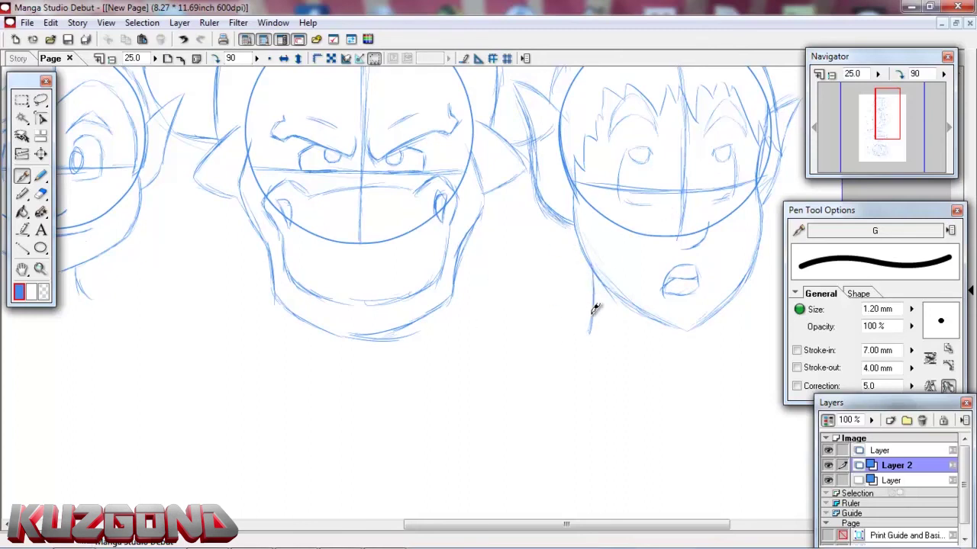
pyautogui.moveTo(662, 330); pyautogui.dragTo(667, 349)
pyautogui.moveTo(548, 220); pyautogui.dragTo(542, 347)
pyautogui.moveTo(888, 106); pyautogui.dragTo(886, 99)
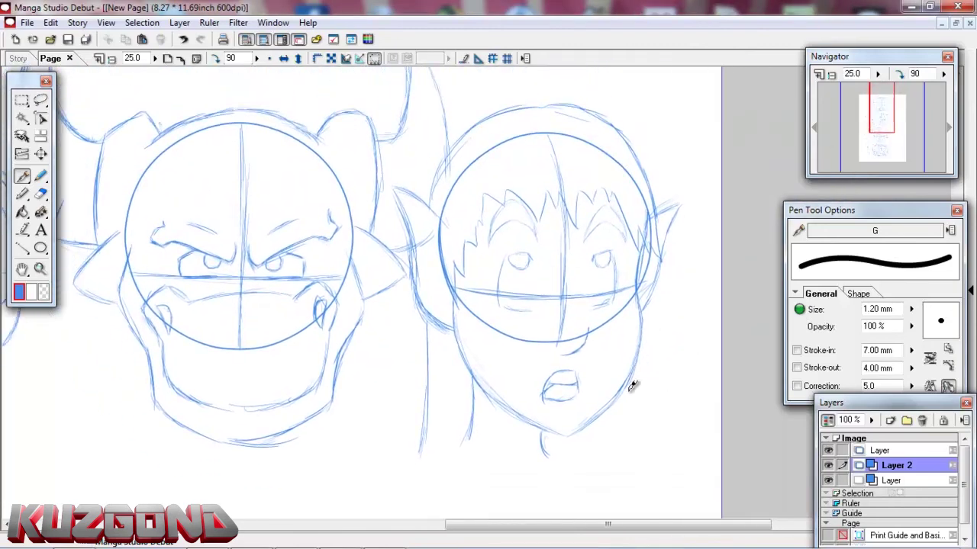
pyautogui.moveTo(641, 395); pyautogui.dragTo(630, 444)
pyautogui.moveTo(645, 319); pyautogui.dragTo(646, 362)
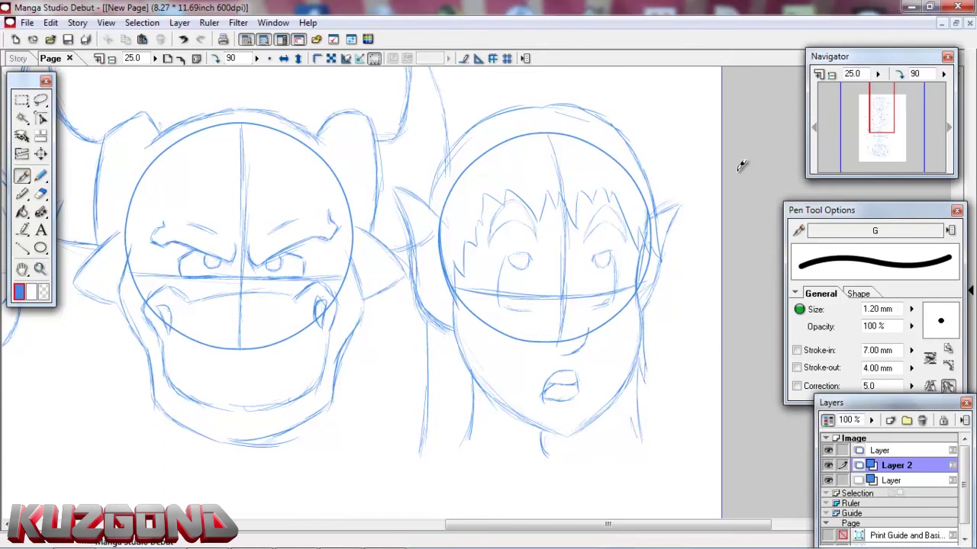
# Darken the fourth head's eyebrow arches and letter "NYDEA" above the head.
pyautogui.moveTo(494, 210)
pyautogui.mouseDown()
pyautogui.moveTo(489, 234)
pyautogui.moveTo(518, 217)
pyautogui.moveTo(512, 222)
pyautogui.moveTo(536, 228)
pyautogui.moveTo(520, 197)
pyautogui.mouseUp()
pyautogui.moveTo(589, 225); pyautogui.dragTo(611, 202)
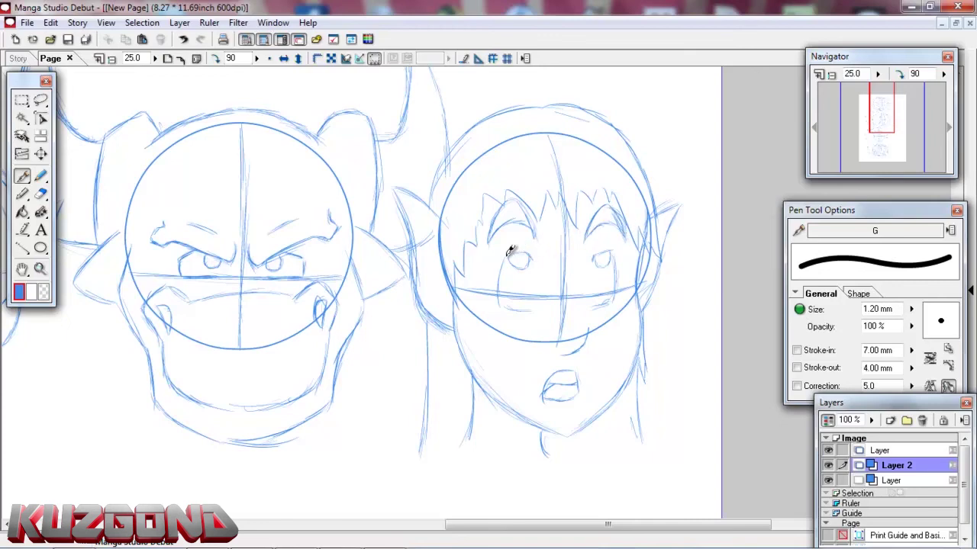
pyautogui.moveTo(877, 105); pyautogui.dragTo(886, 128)
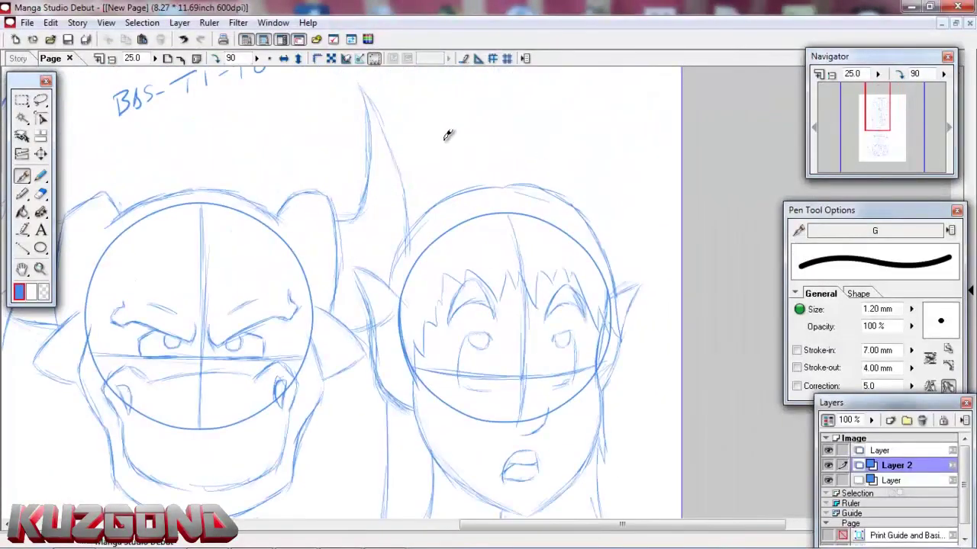
pyautogui.moveTo(440, 153)
pyautogui.mouseDown()
pyautogui.moveTo(462, 126)
pyautogui.moveTo(473, 145)
pyautogui.moveTo(516, 122)
pyautogui.moveTo(526, 97)
pyautogui.moveTo(525, 124)
pyautogui.mouseUp()
pyautogui.moveTo(879, 114)
pyautogui.mouseDown()
pyautogui.moveTo(871, 122)
pyautogui.moveTo(879, 142)
pyautogui.moveTo(876, 131)
pyautogui.mouseUp()
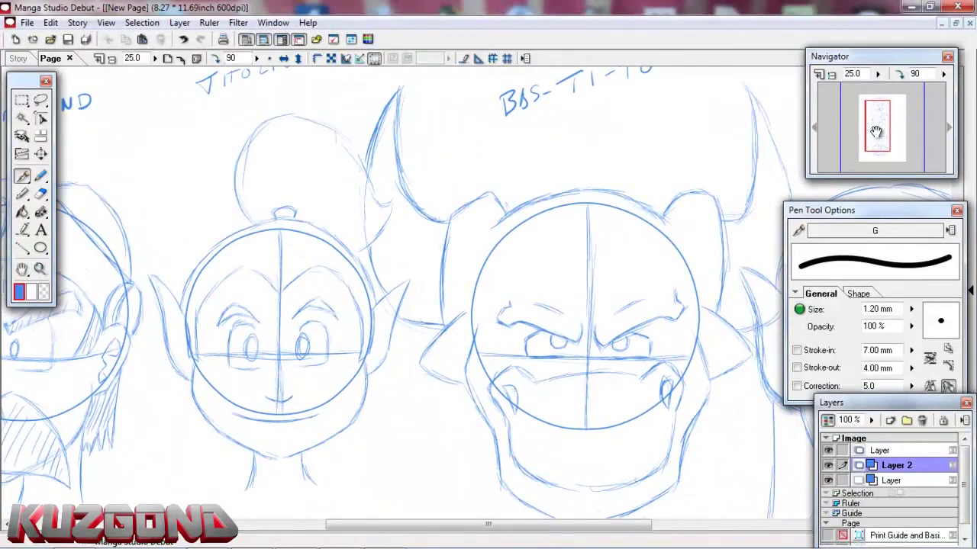
pyautogui.hotkey('ctrl', '-')
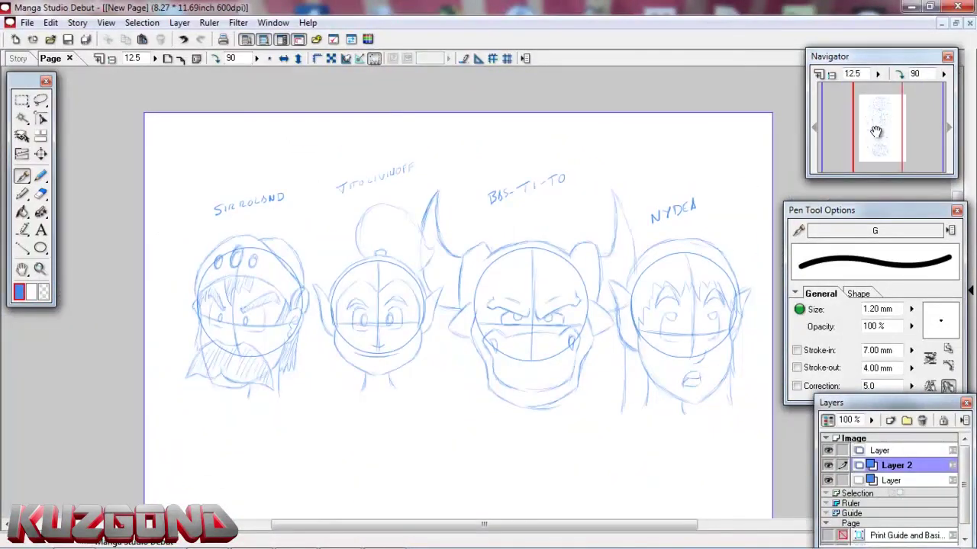